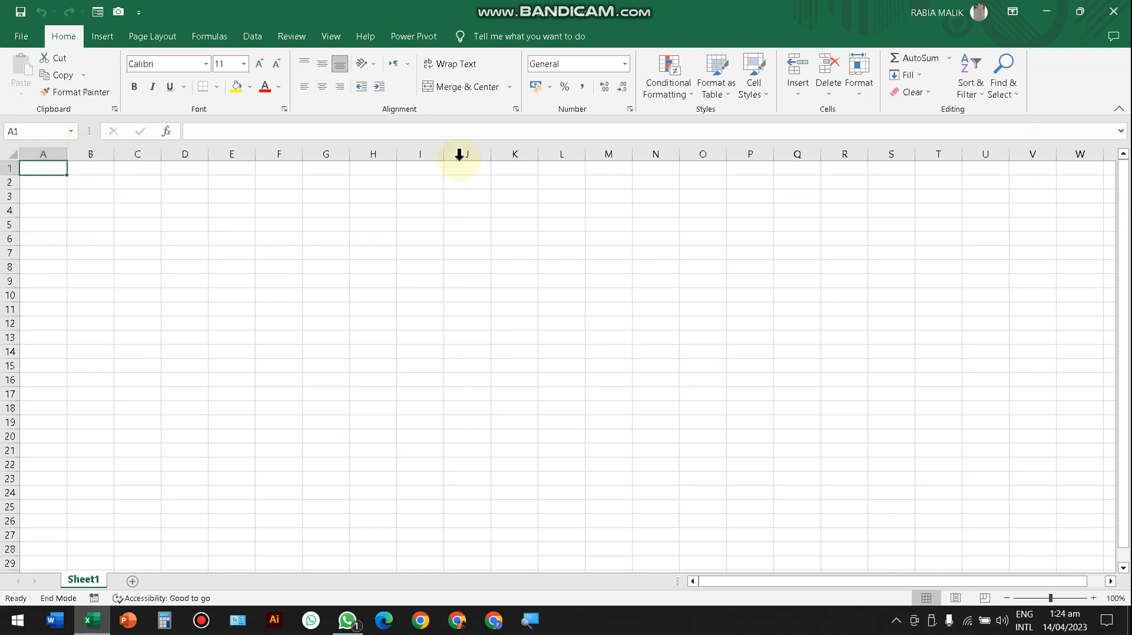
left_click(95, 264)
left_click(56, 166)
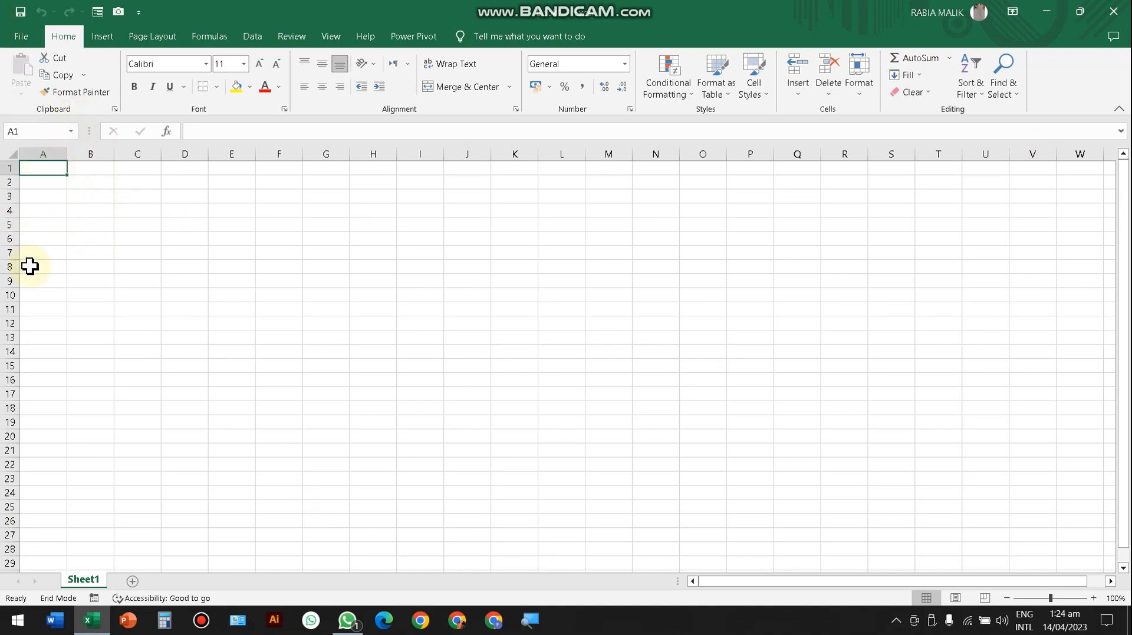
left_click_drag(195, 196, 230, 197)
left_click(457, 258)
left_click(218, 229)
left_click(642, 249)
left_click_drag(828, 201, 816, 199)
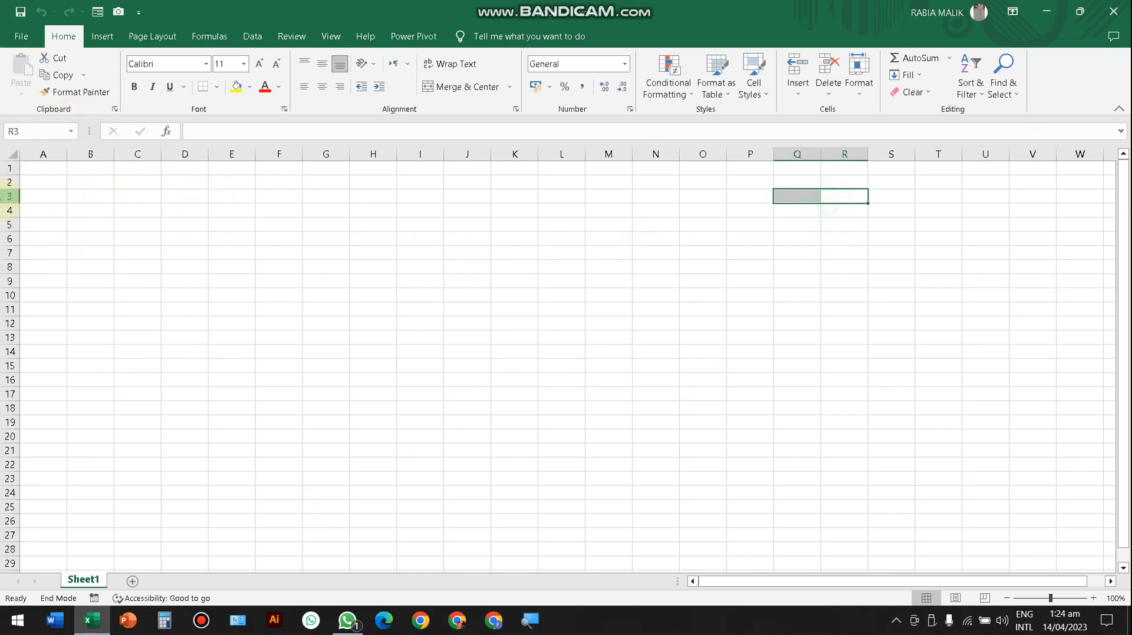
left_click_drag(3, 200, 6, 208)
left_click_drag(497, 432, 494, 423)
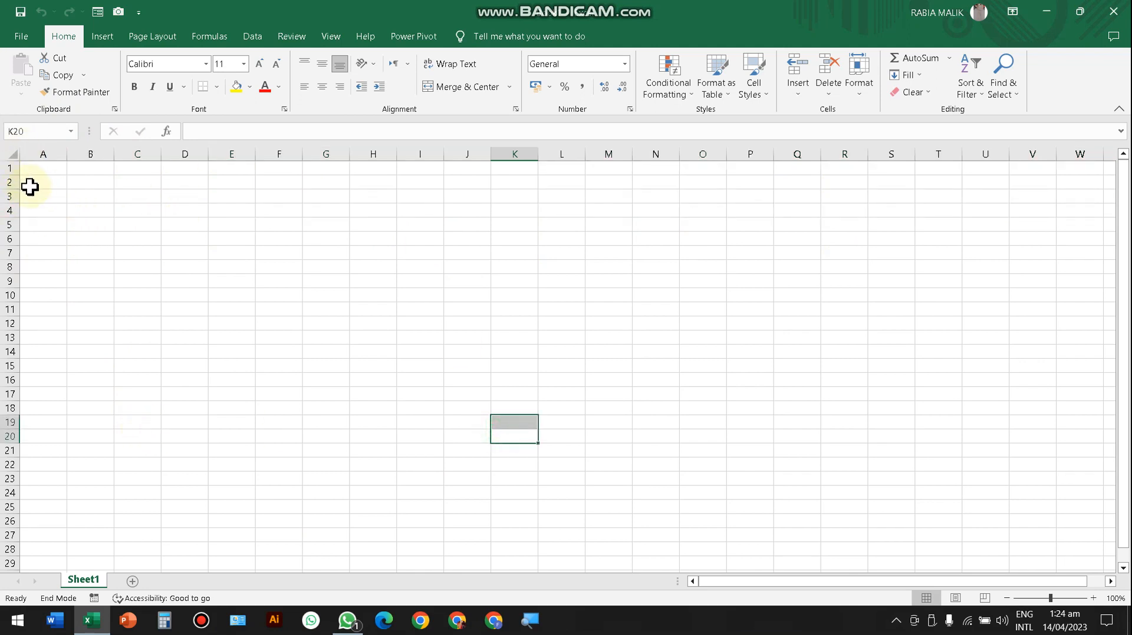
Enter the headers STUDENT NAME, AGE and D.O.B in cells A1, B1 and C1
left_click(48, 170)
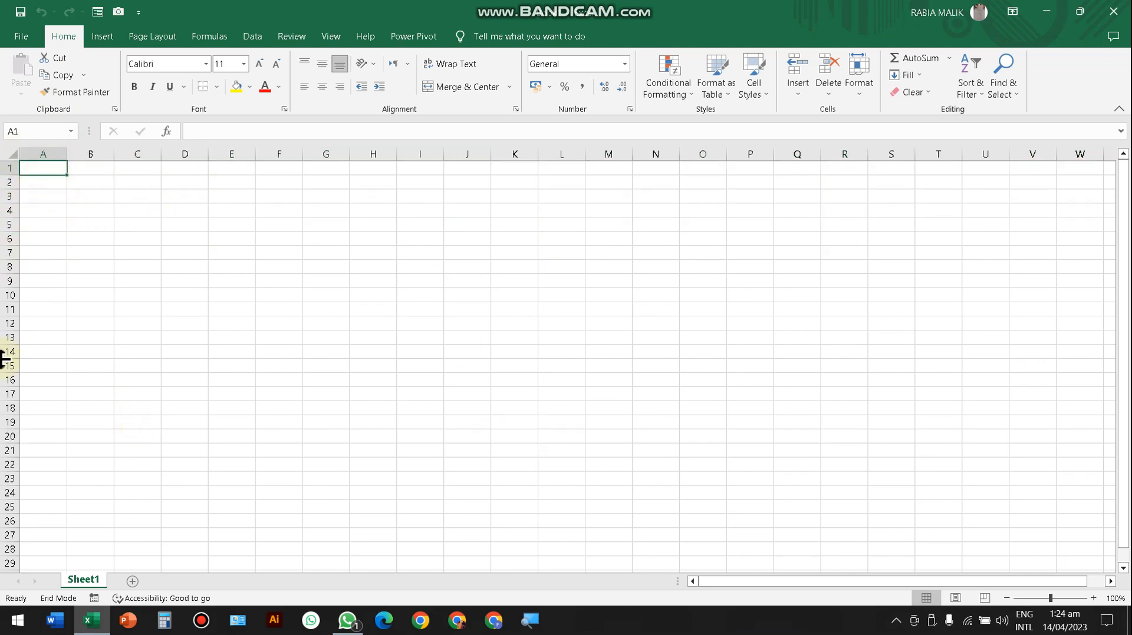
type("STUDENT NAME")
key("Tab")
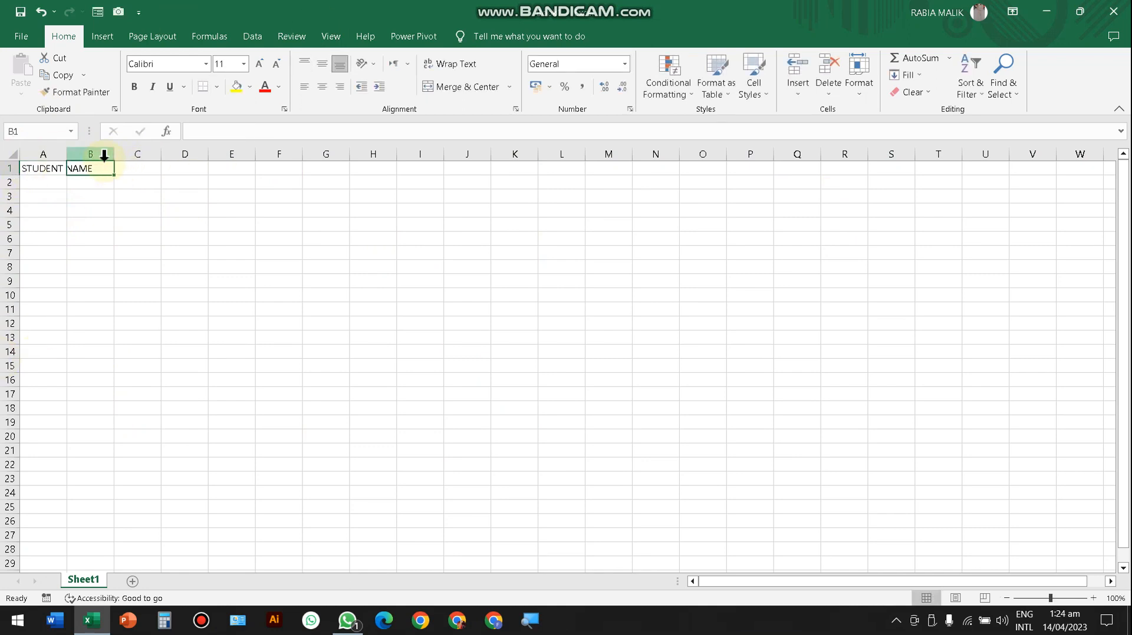
type("AGE")
key("Tab")
type("DAT")
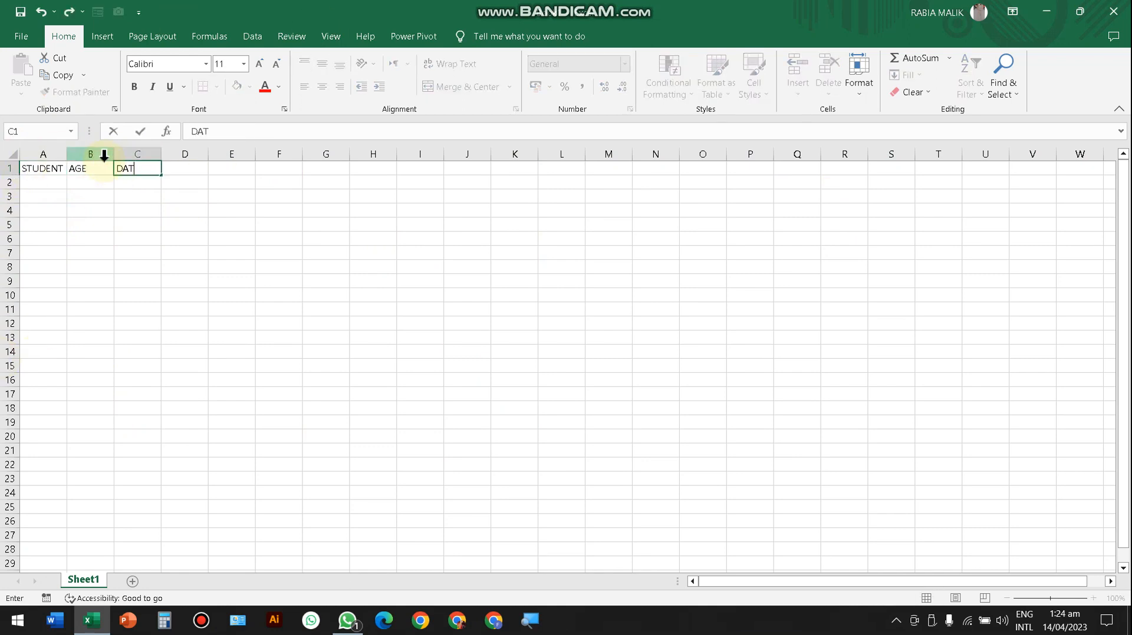
key("BackSpace")
key("BackSpace")
key("Tab")
Enter the headers FATHER NAME in D1 and DATE OF JOINING in E1
type("FA")
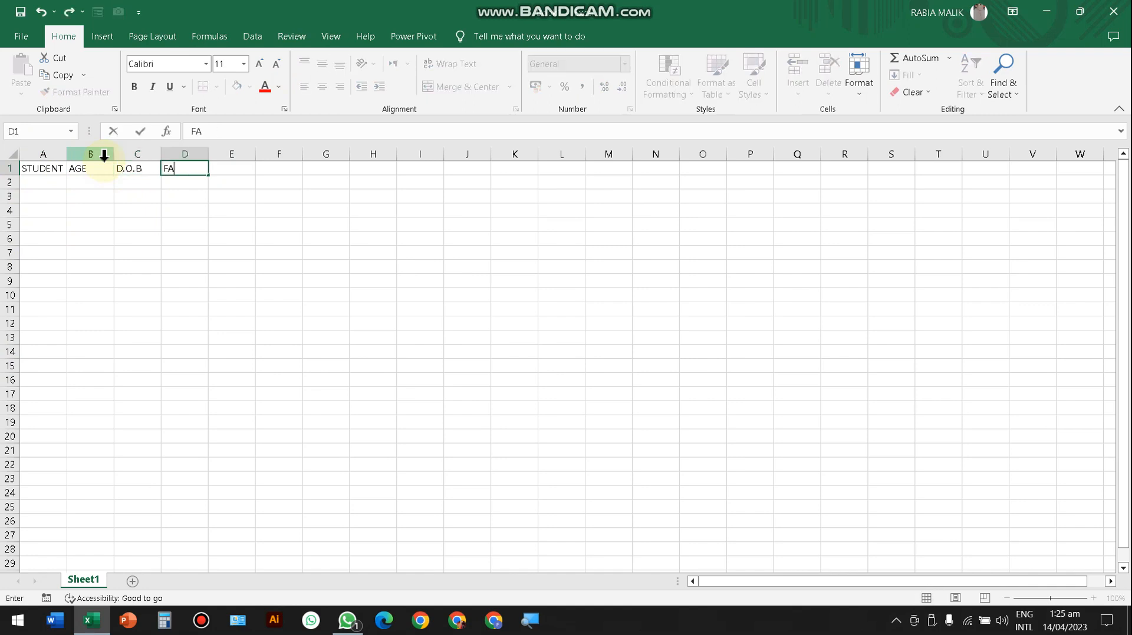
type("THER NAME")
key("Tab")
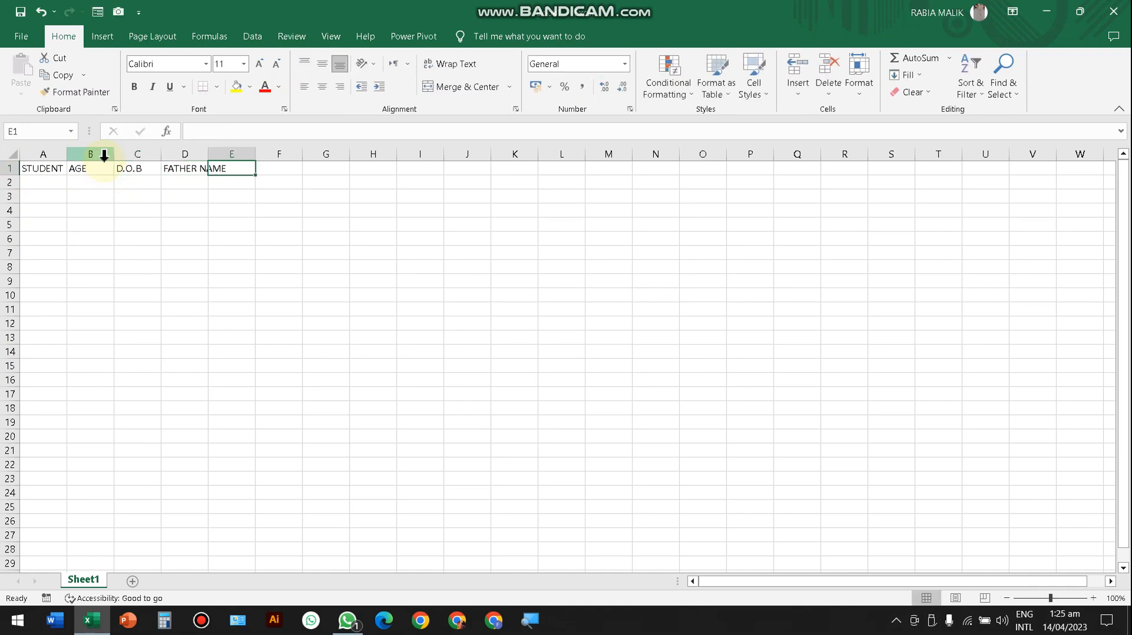
type("DATE")
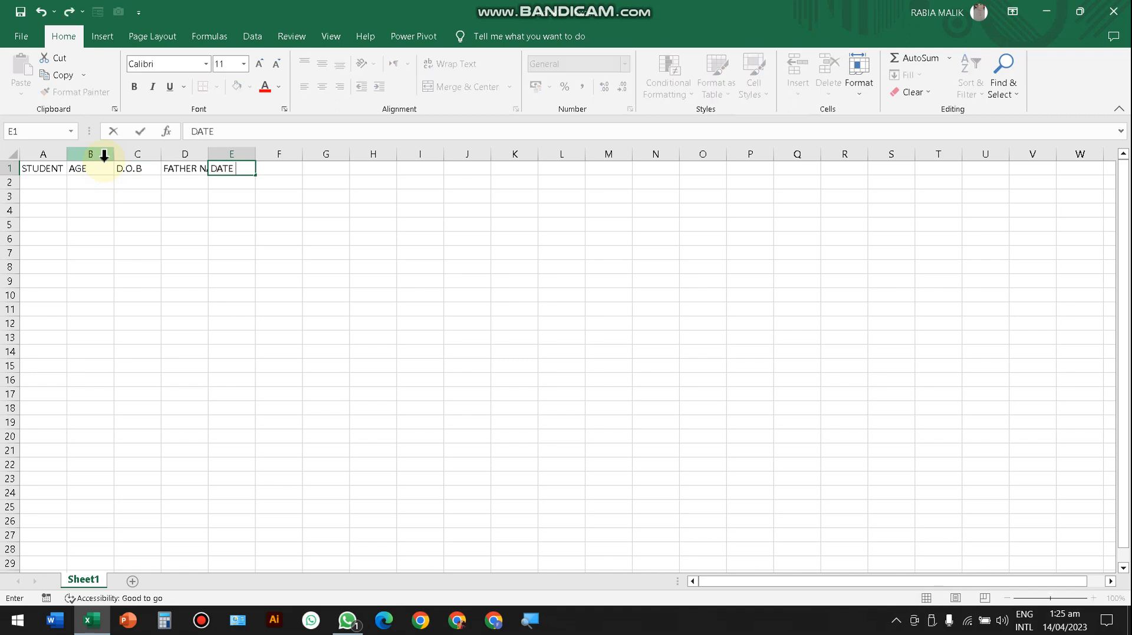
type(" OF JOINING")
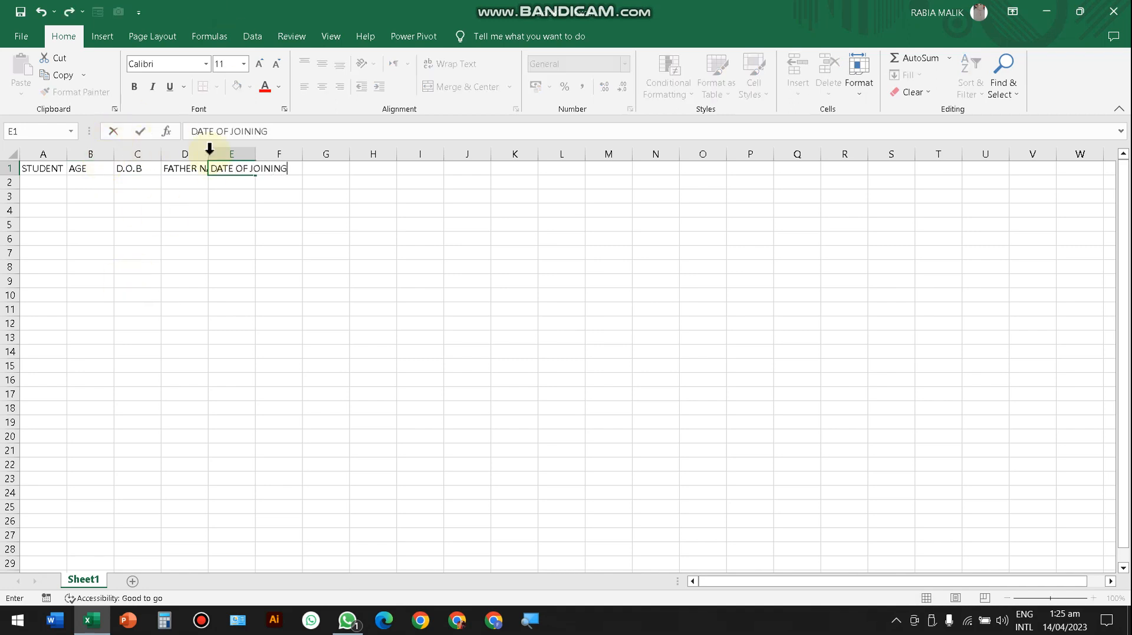
left_click(213, 194)
AutoFit the column widths for the header range A1:F1 so each header fits its own column
left_click(58, 170)
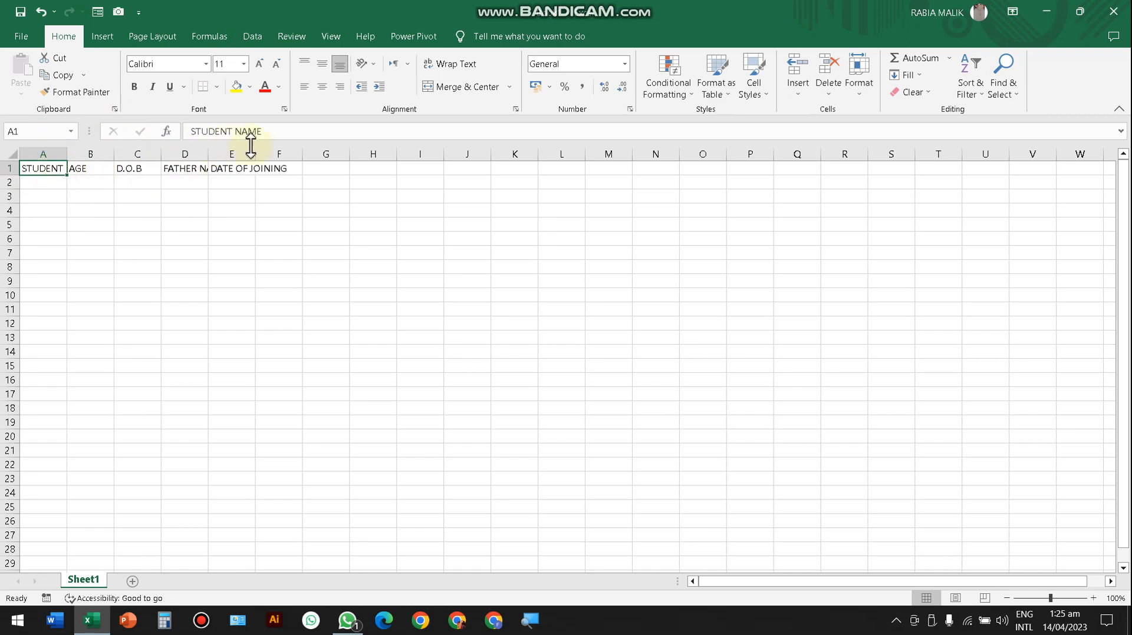
left_click(233, 131)
left_click(56, 280)
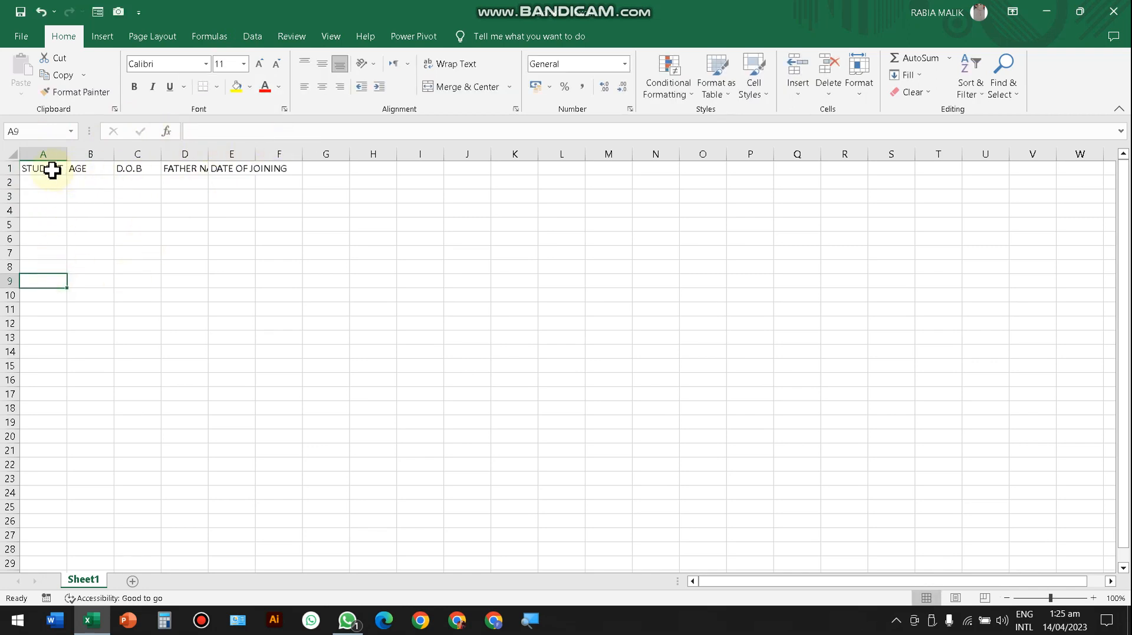
left_click(52, 169)
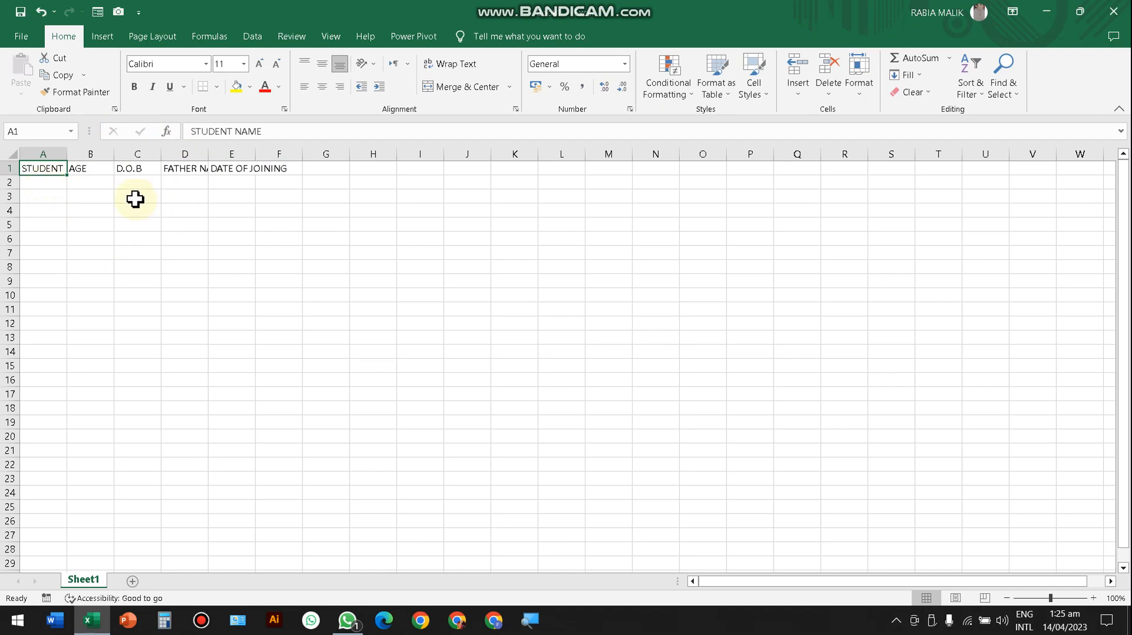
left_click_drag(66, 154, 283, 169)
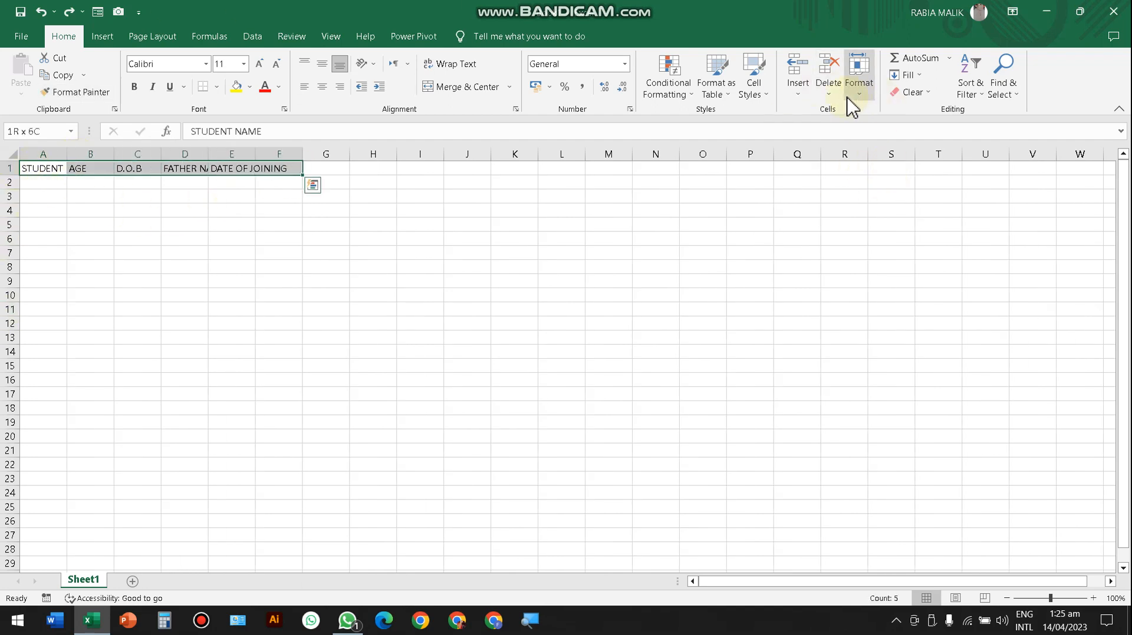
left_click(864, 99)
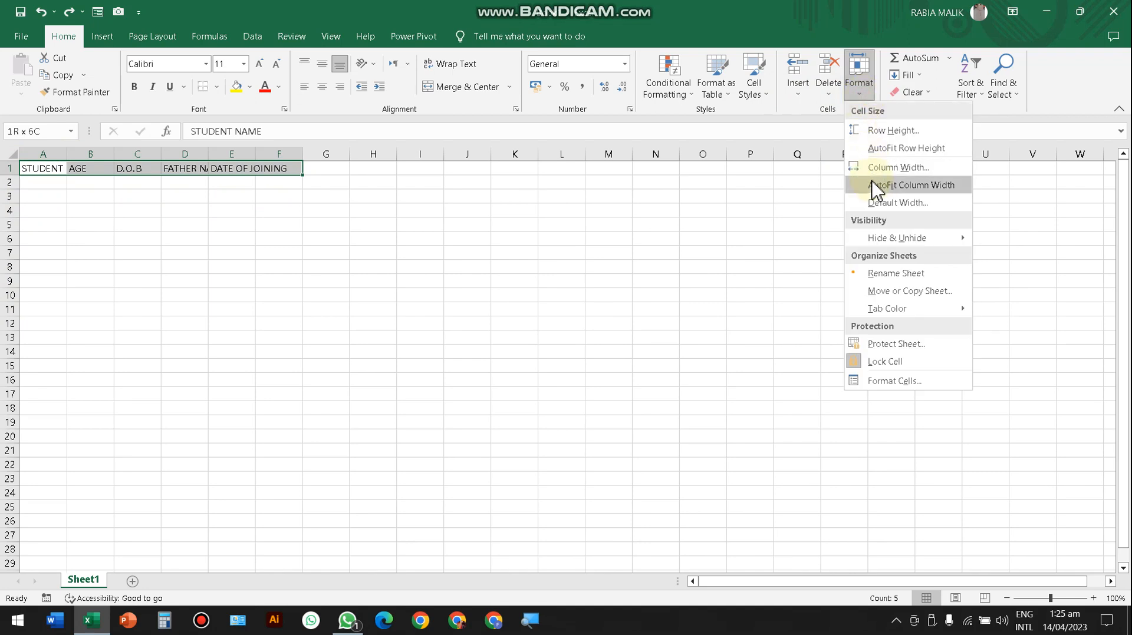
left_click(908, 185)
left_click(165, 267)
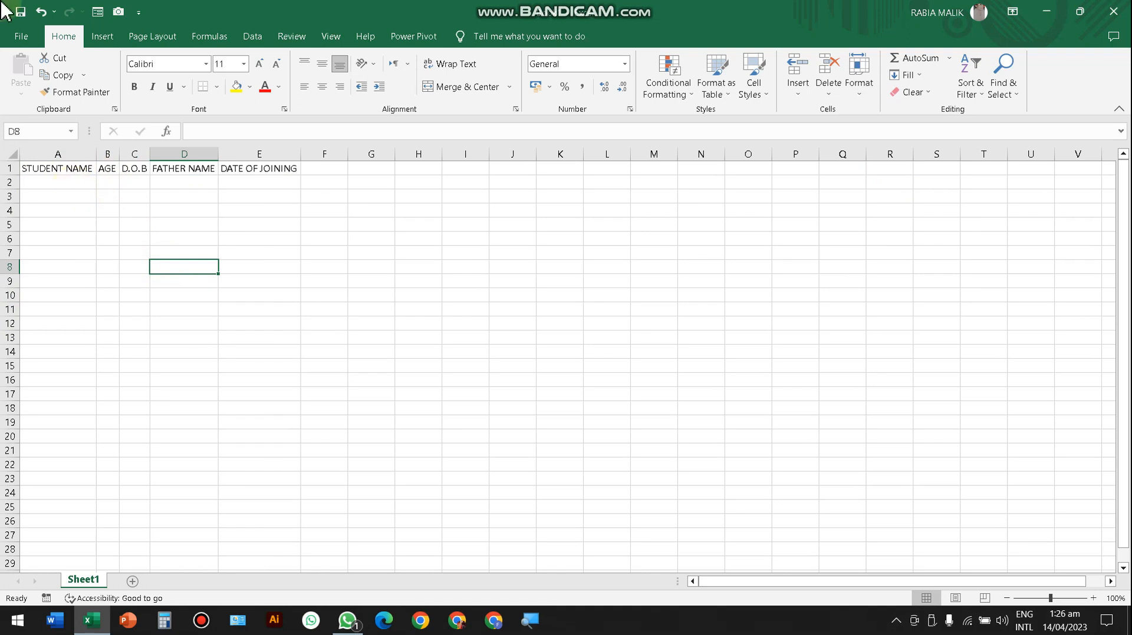
left_click(87, 168)
left_click(82, 184)
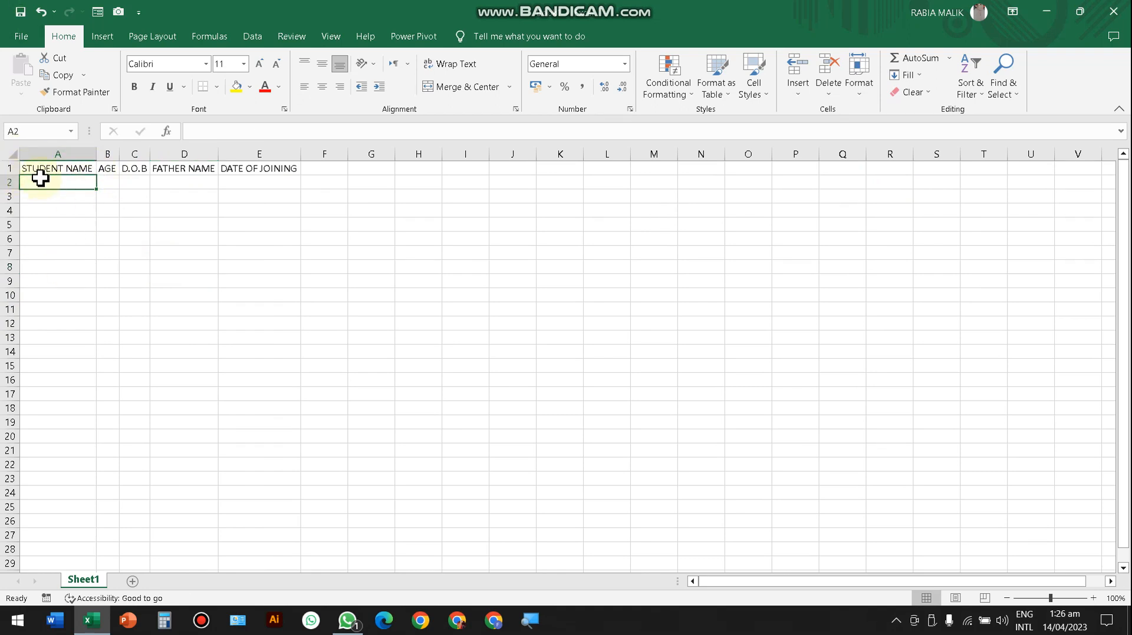
left_click(55, 169)
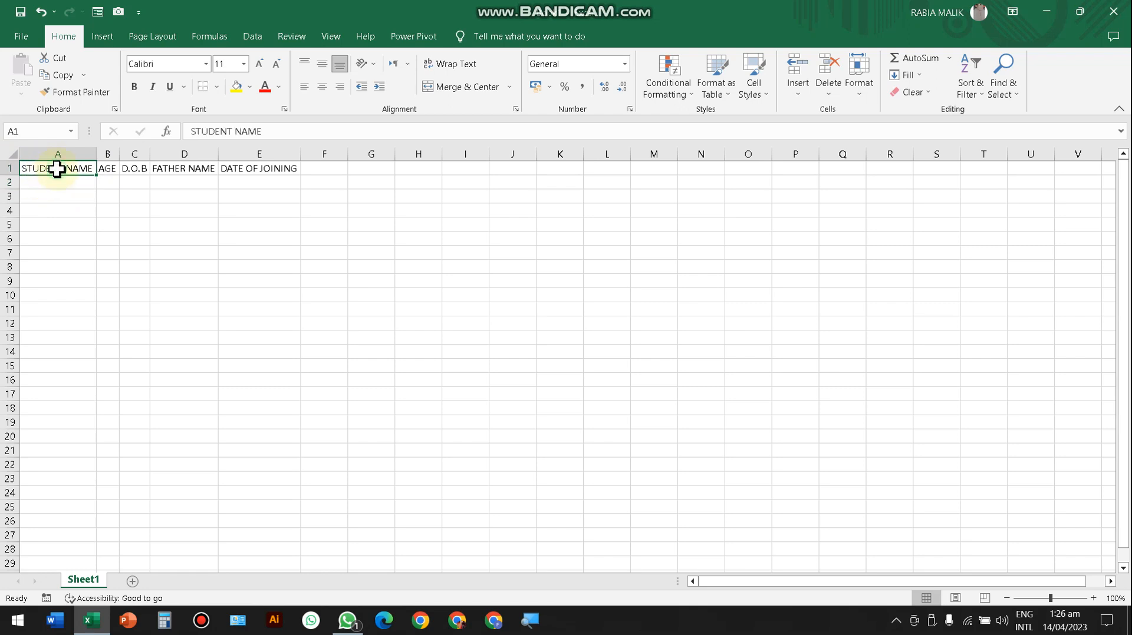
right_click(57, 171)
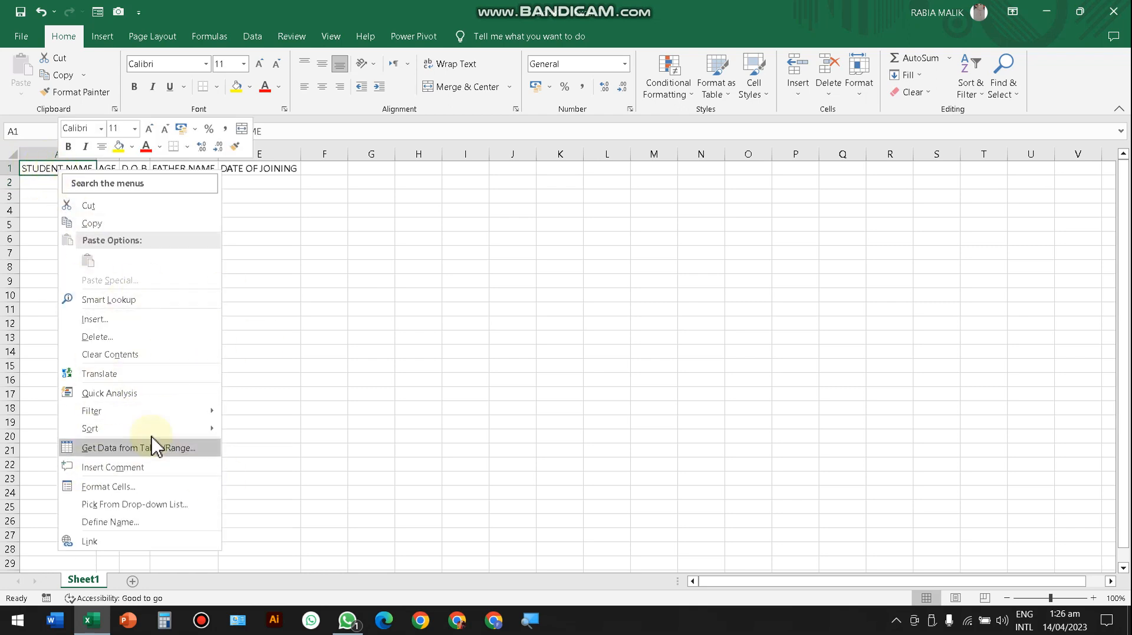
left_click(152, 320)
left_click(124, 384)
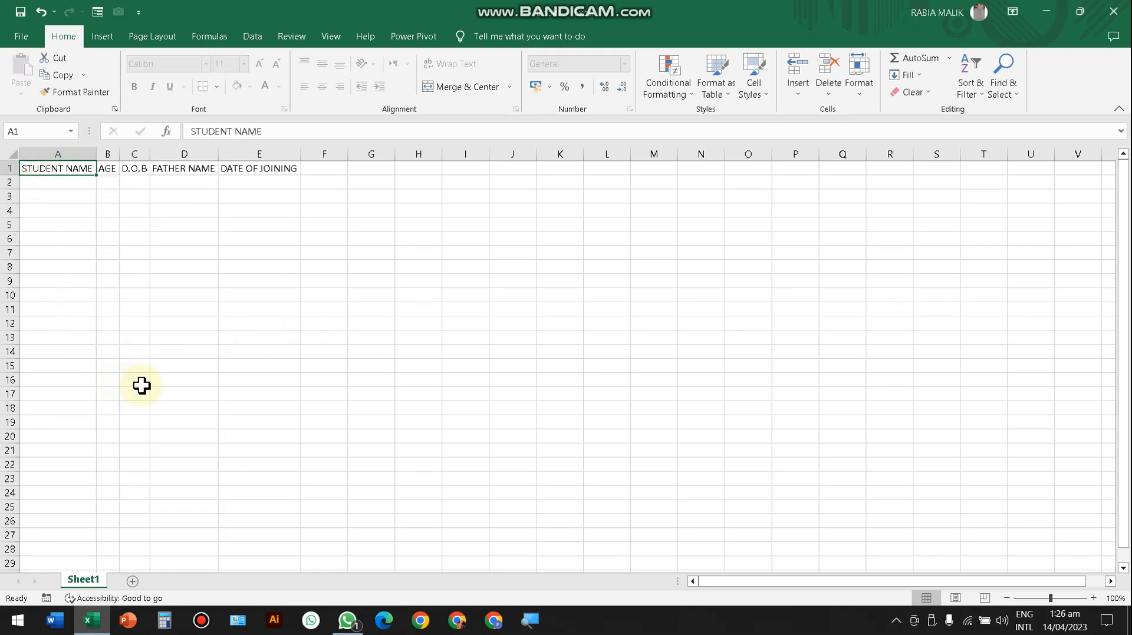
left_click(42, 12)
Insert an entire row above the header row
right_click(80, 171)
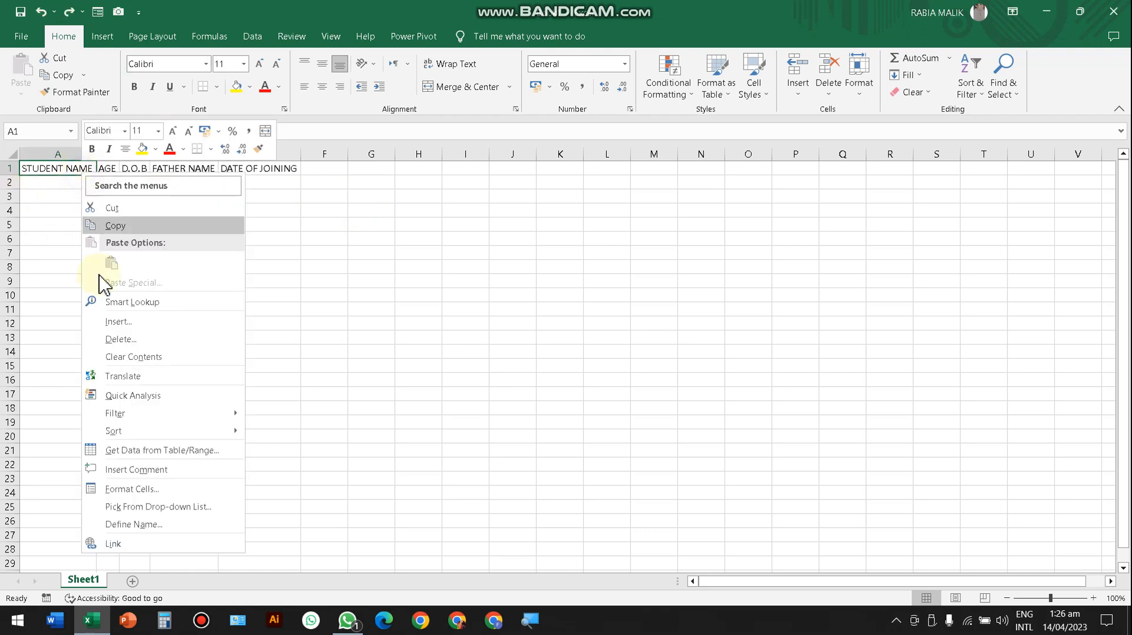
left_click(147, 323)
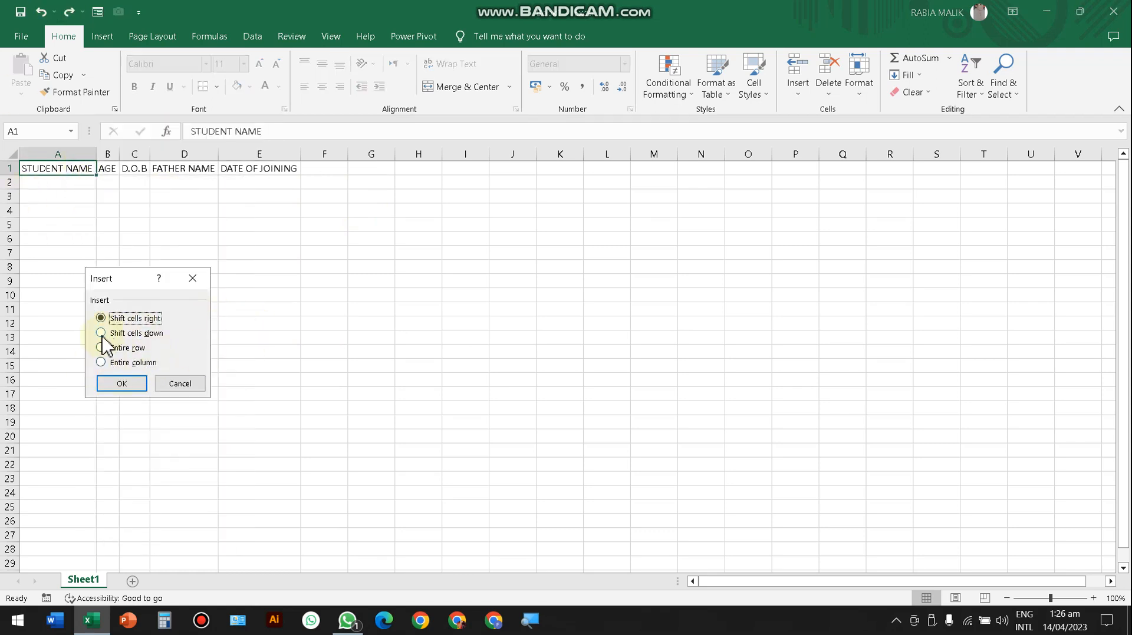
left_click(122, 348)
left_click(121, 387)
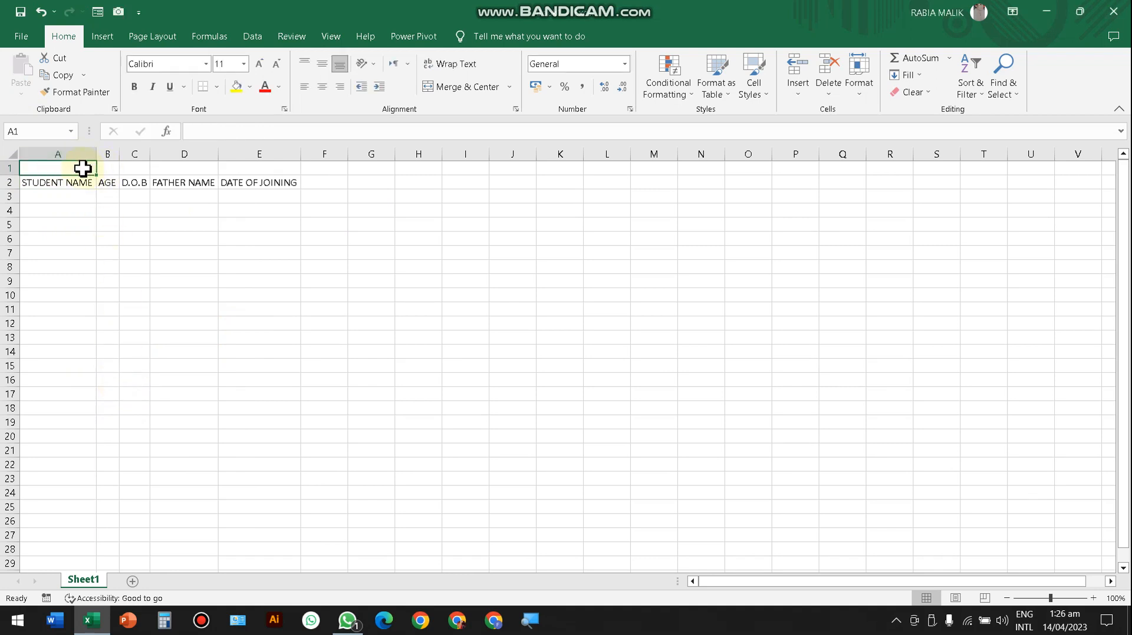
Enter the title STUDENT DATA FOR COMUPTER CLASSES in cell A1
type("STUDENT NAME")
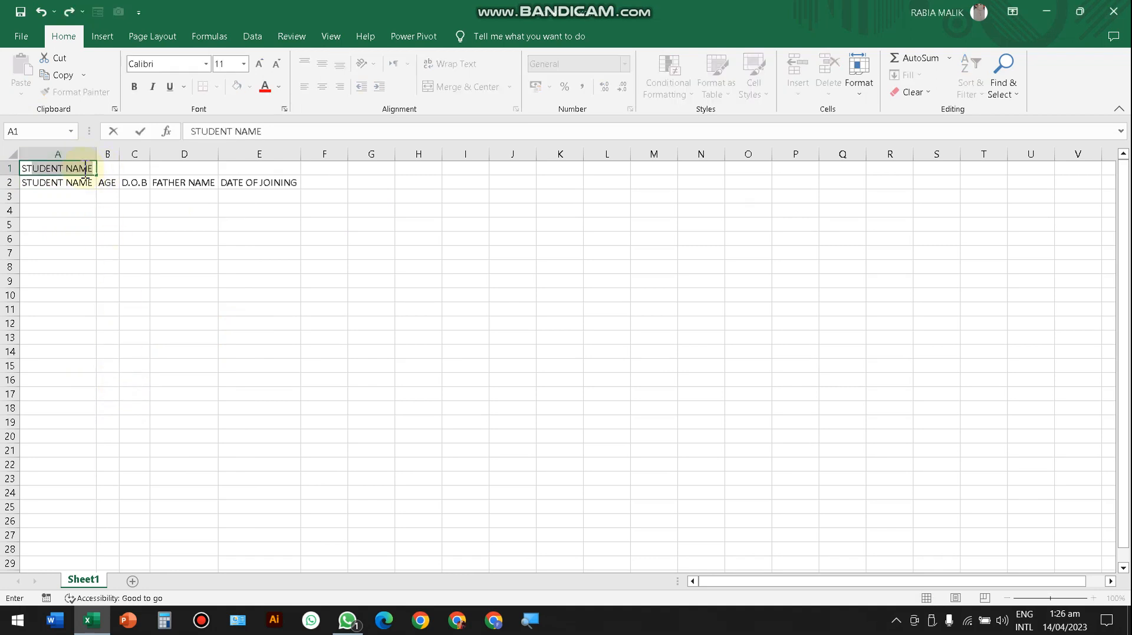
key("shift+Left")
key("shift+Left")
key("shift+Left")
type("DATA")
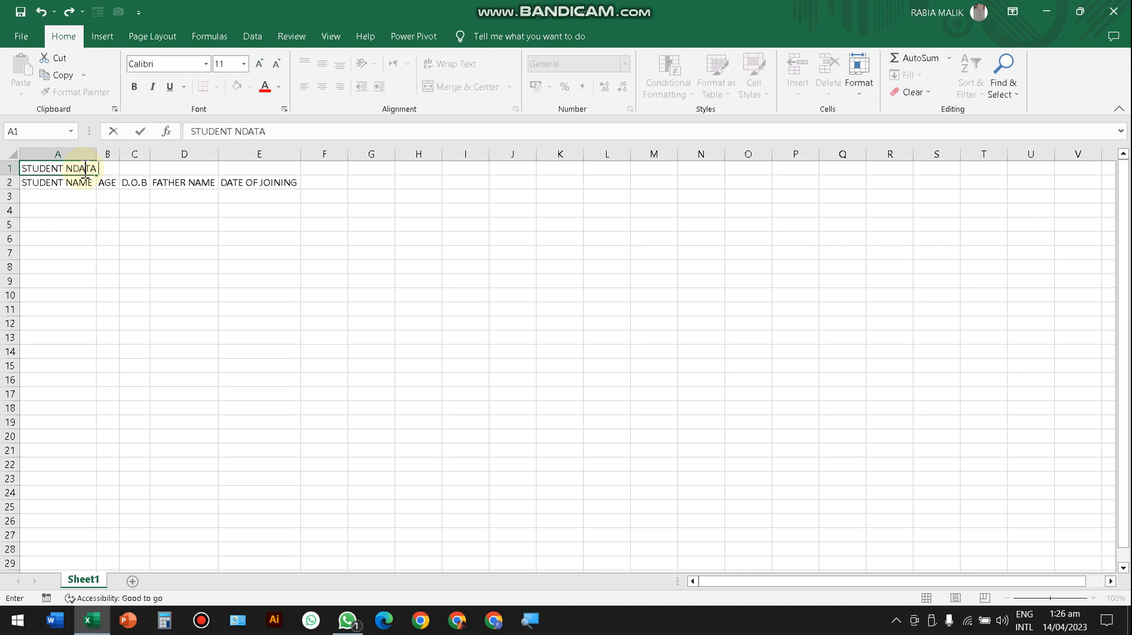
key("BackSpace")
key("BackSpace")
key("BackSpace")
type("N")
key("BackSpace")
key("BackSpace")
type("DATA FOR COMUPTER CLASSE")
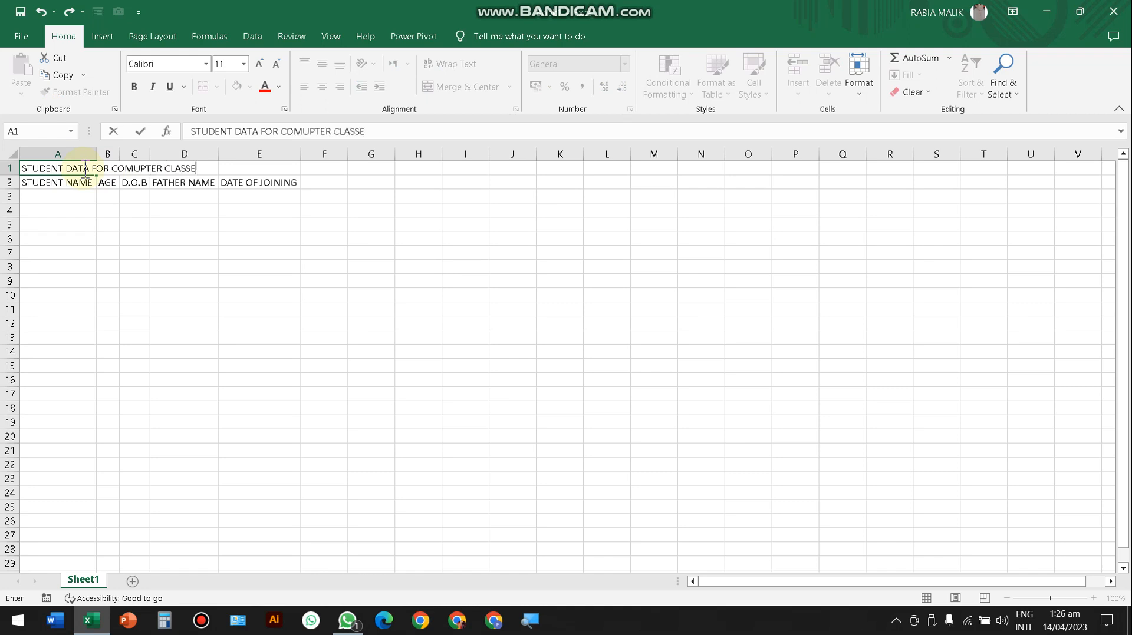
type("S")
left_click(224, 475)
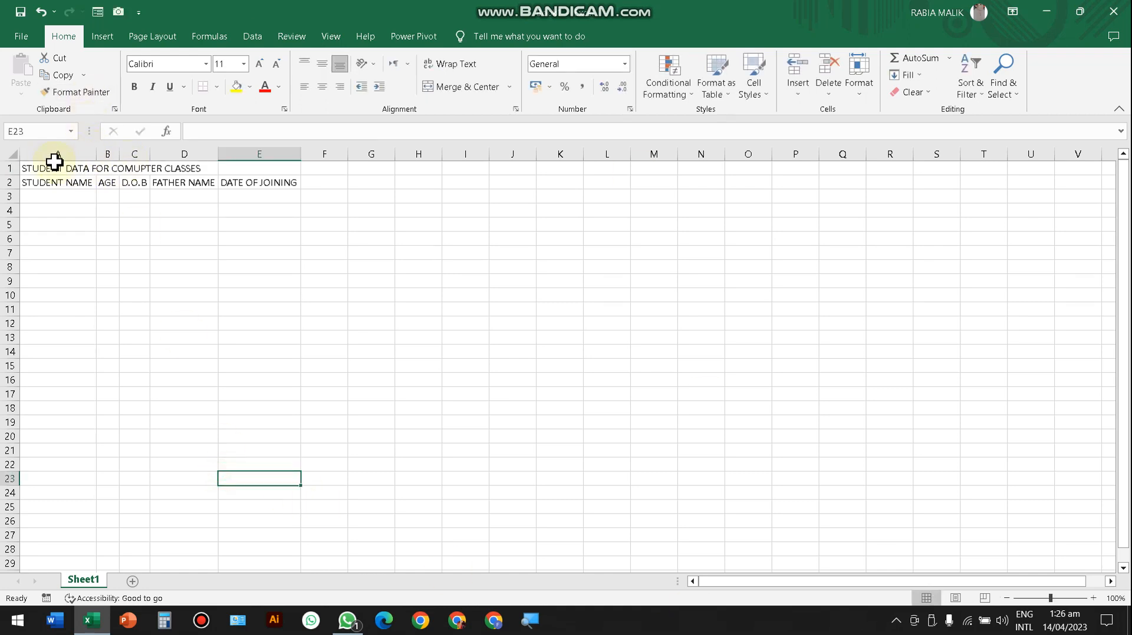
Select A1:D1 and AutoFit the column widths to the title text
left_click(171, 168)
left_click(46, 163)
key("shift+Right")
key("shift+Right")
key("shift+Right")
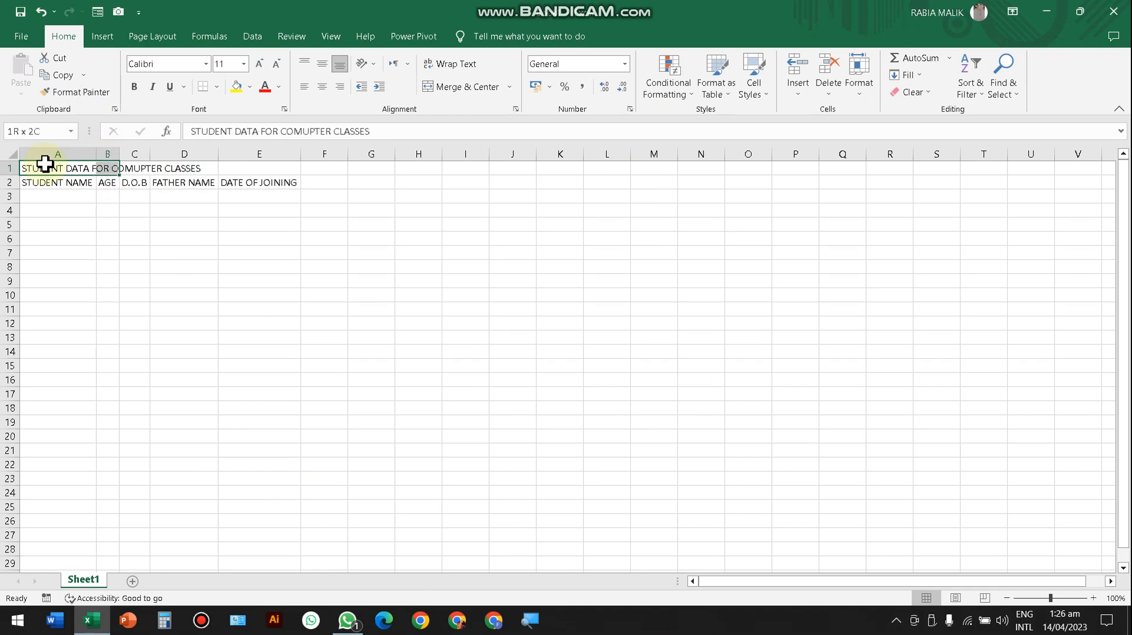
left_click(722, 88)
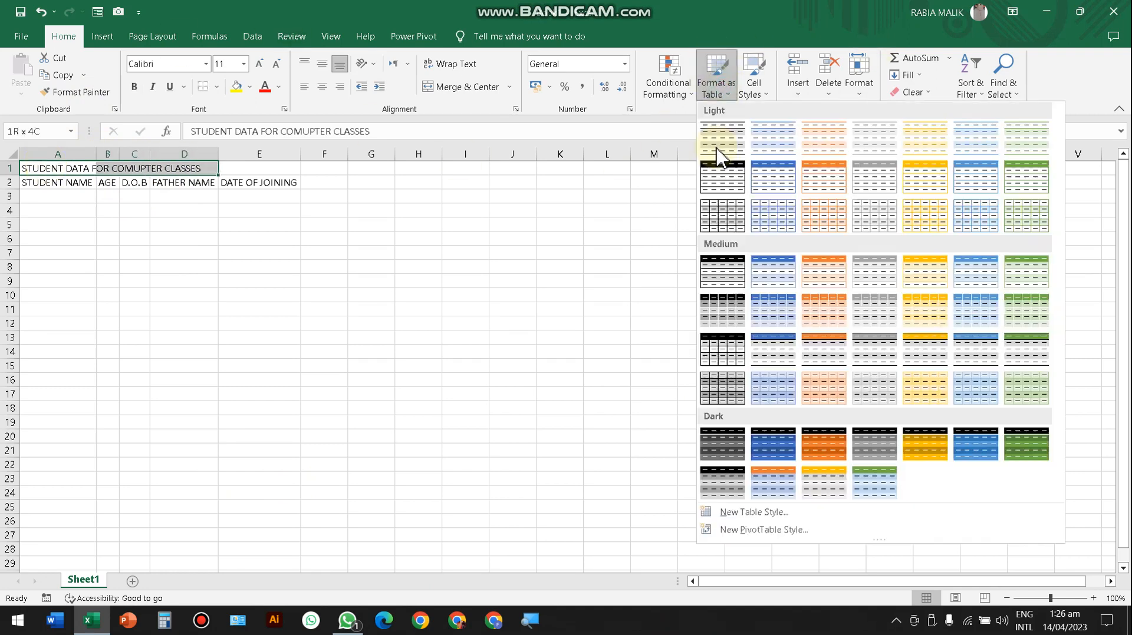
left_click(855, 95)
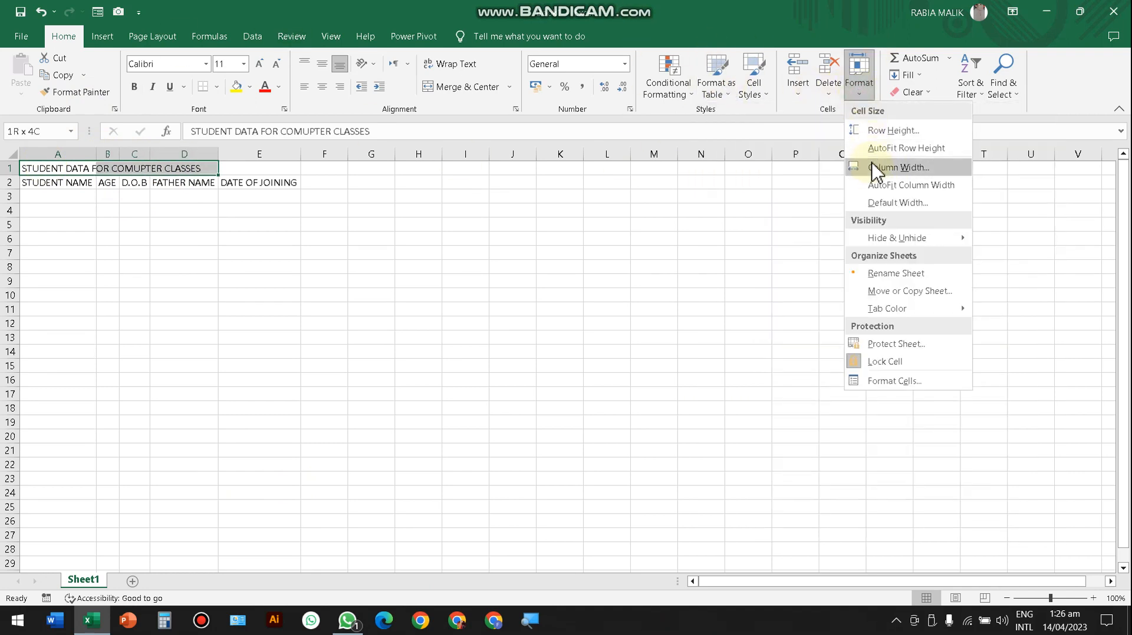
left_click(873, 170)
left_click(575, 354)
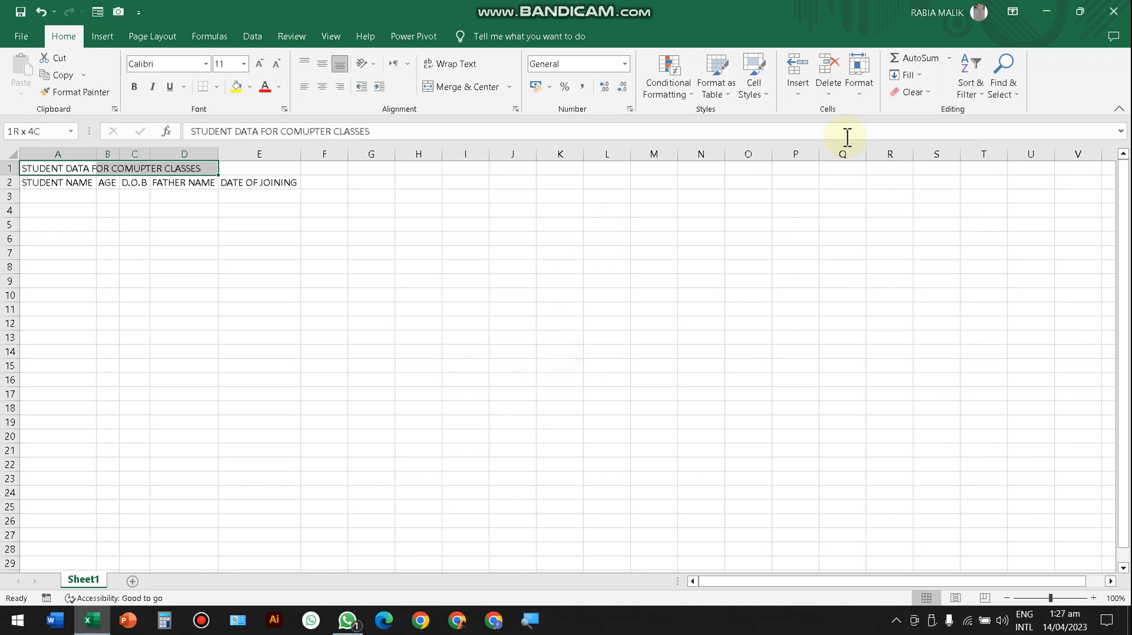
left_click(867, 94)
left_click(913, 180)
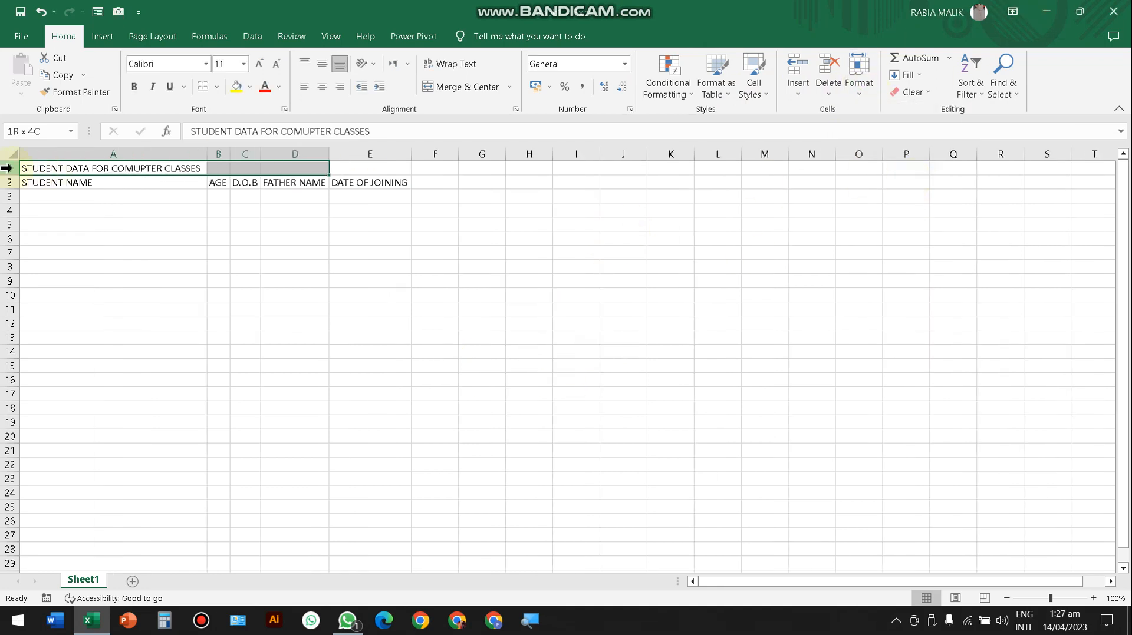
Center the title range A1:D1 horizontally and middle-align cell A1 vertically
left_click(323, 88)
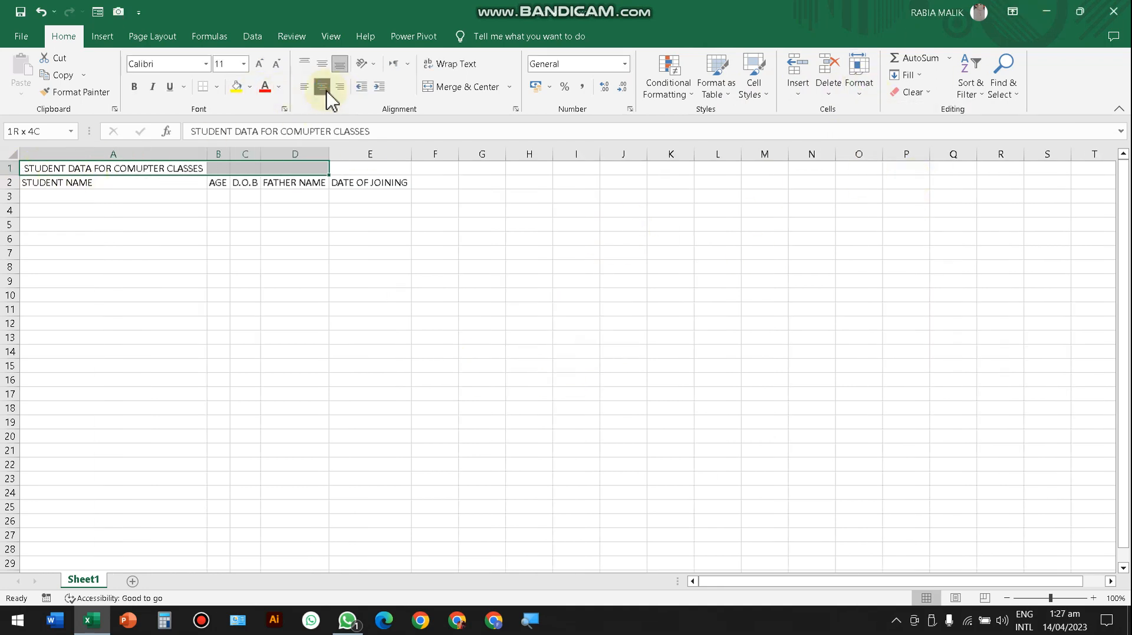
left_click(56, 225)
left_click(54, 167)
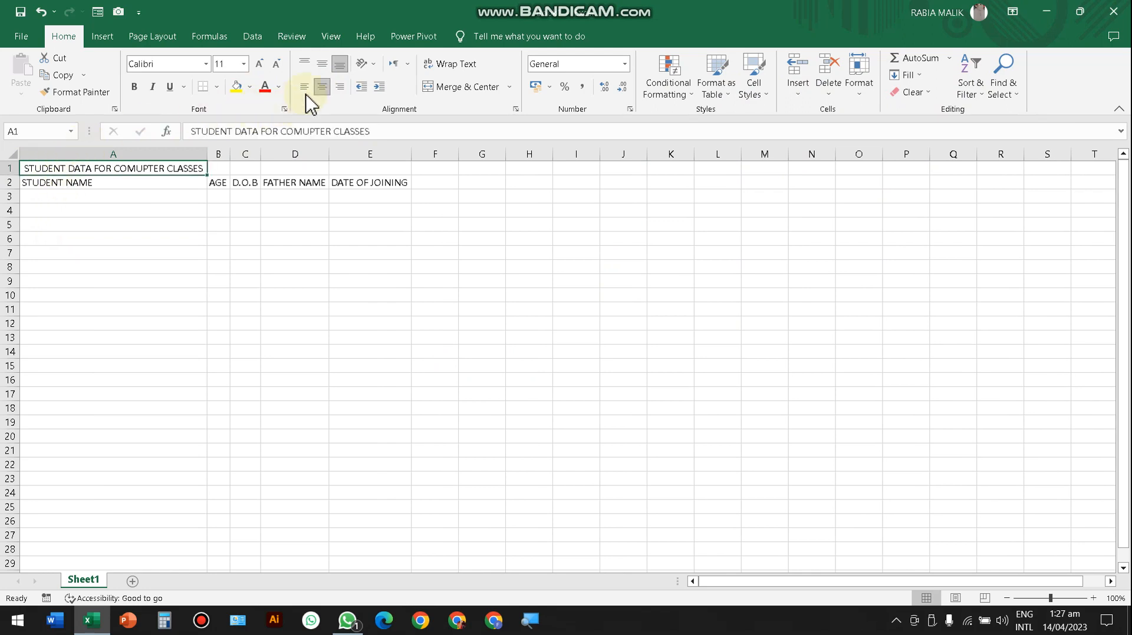
left_click(73, 348)
left_click(123, 171)
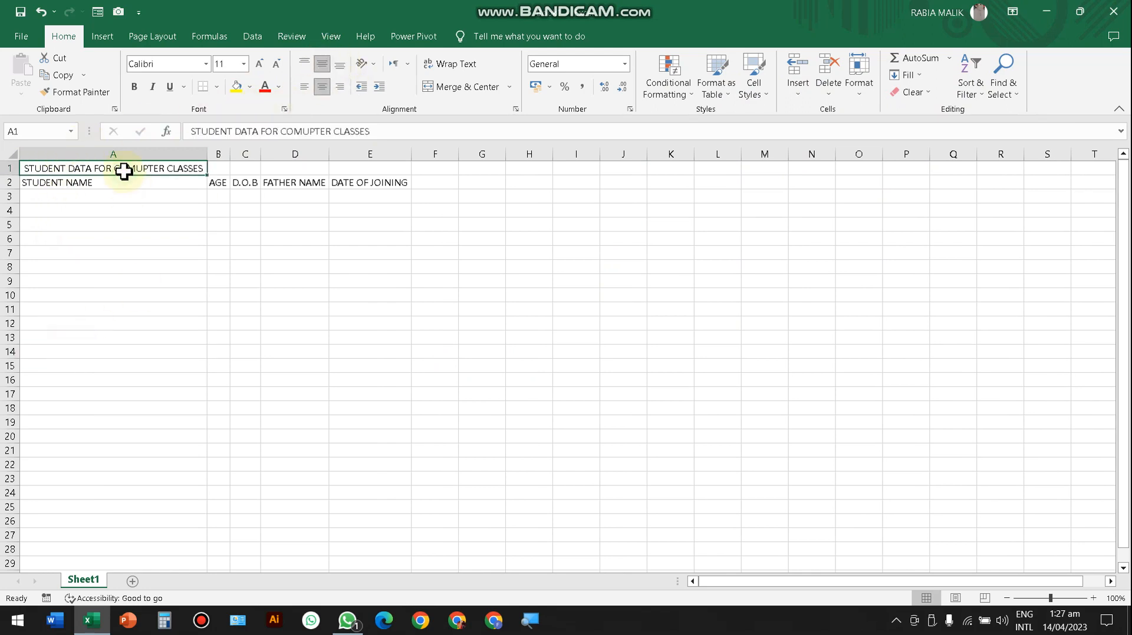
Undo the title's earlier alignment and column AutoFit, and merge and center A1:D1 with middle vertical alignment
key("ctrl+z")
key("ctrl+z")
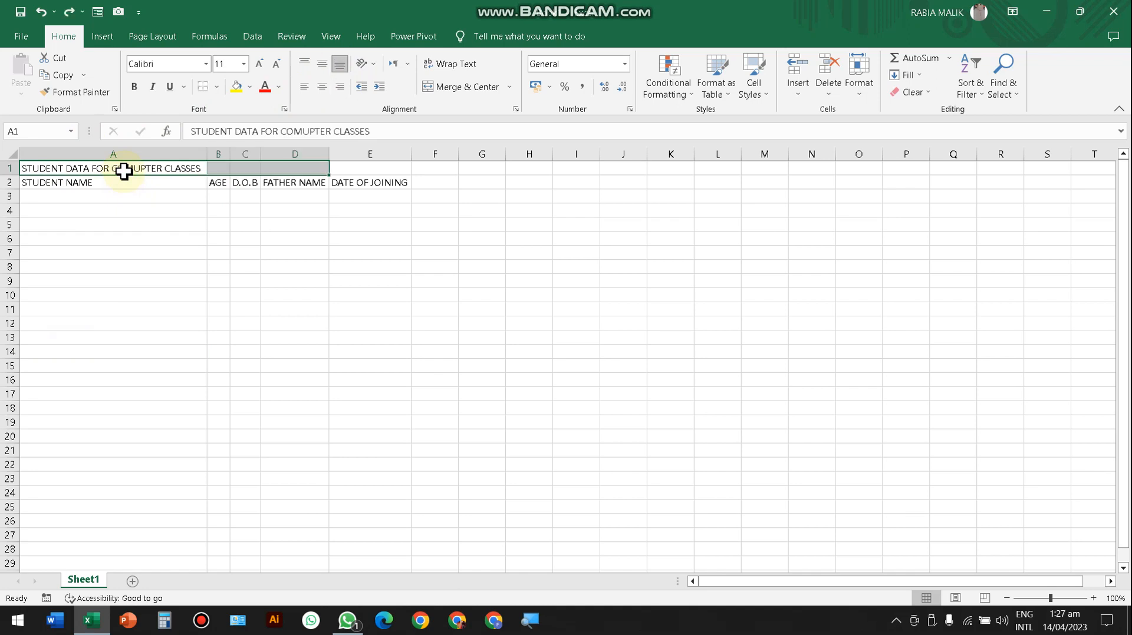
left_click(322, 86)
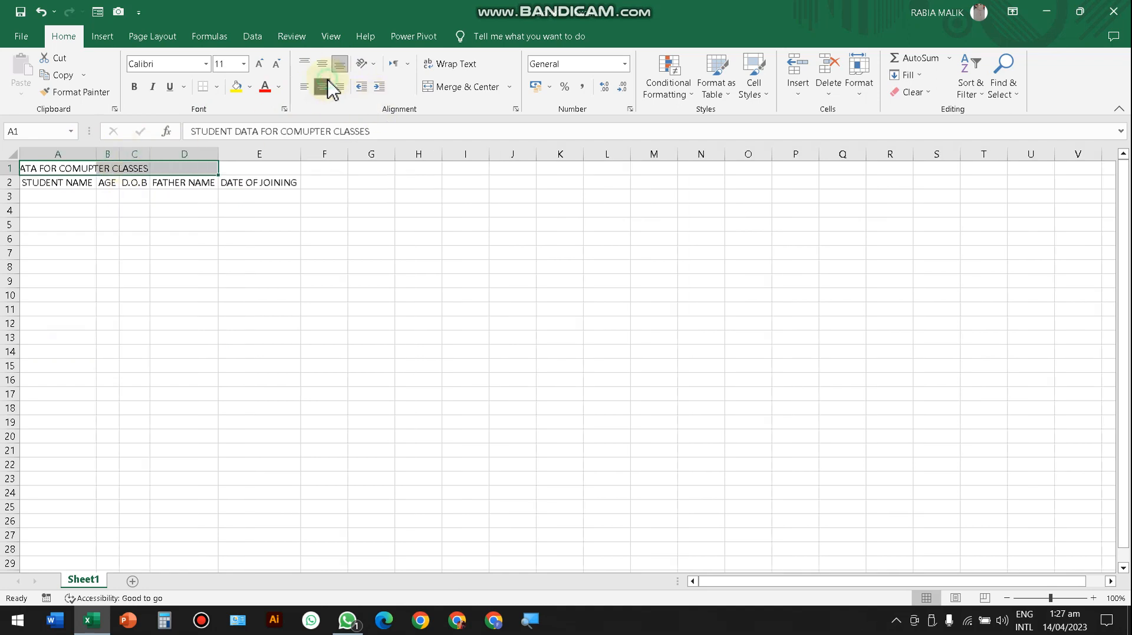
left_click(324, 59)
left_click(305, 88)
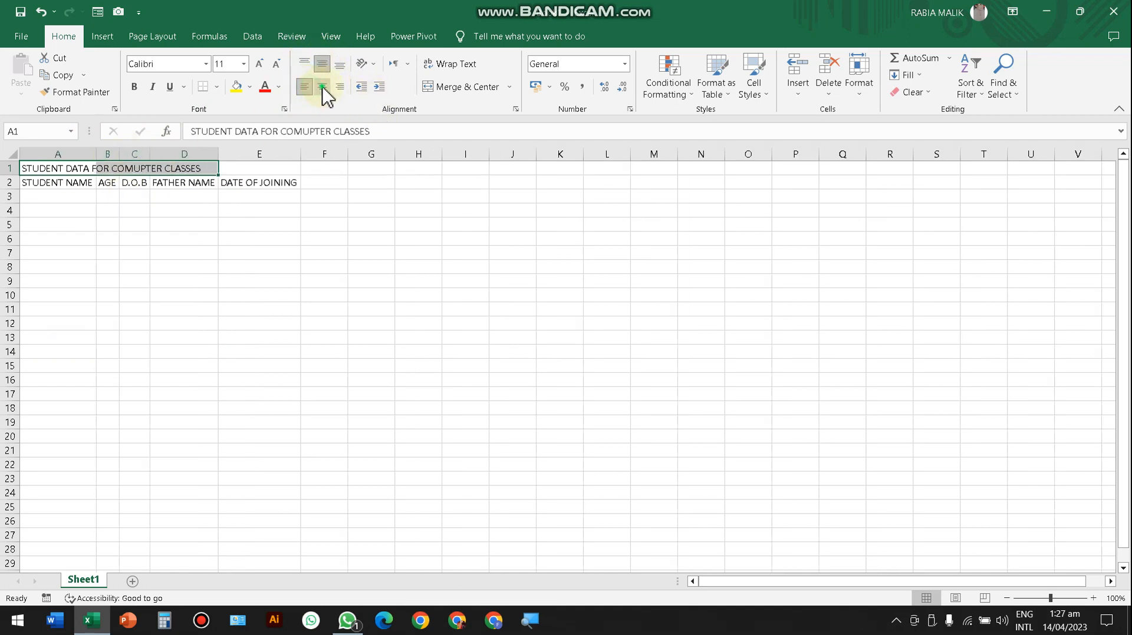
left_click(322, 88)
left_click(478, 90)
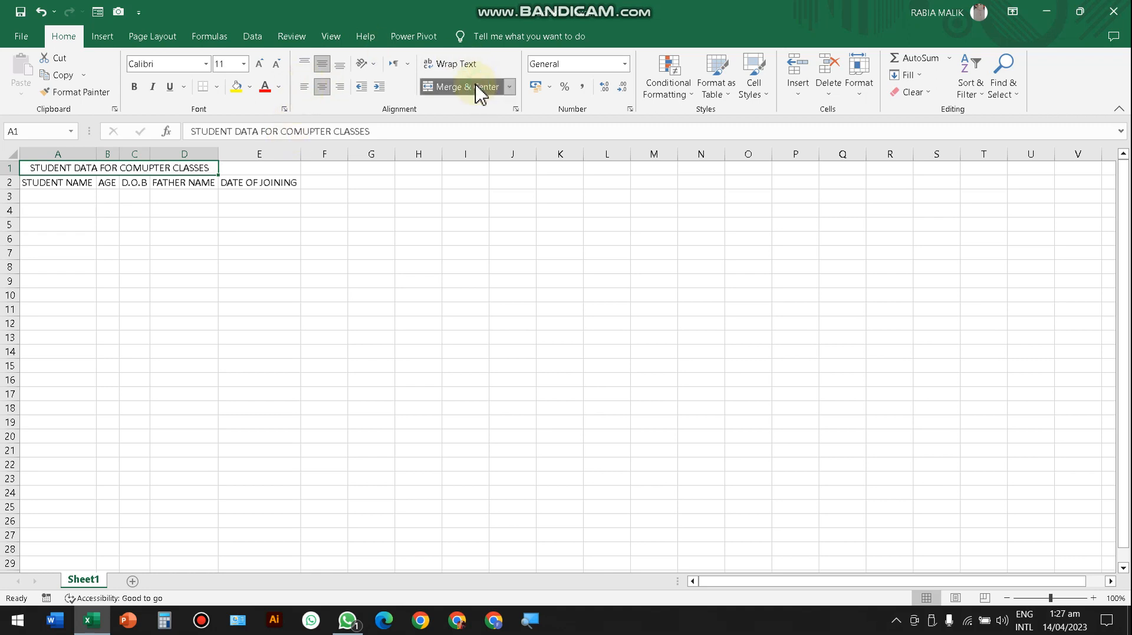
left_click(107, 225)
left_click(46, 163)
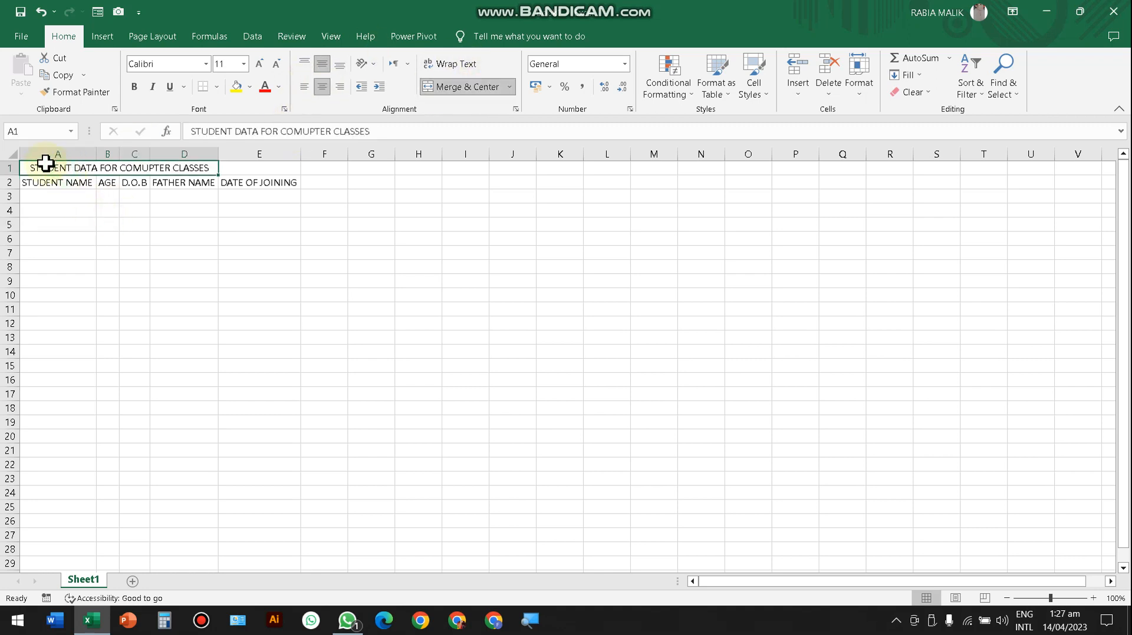
Increase the merged title's font size to 16
left_click(260, 63)
left_click(260, 64)
left_click(260, 64)
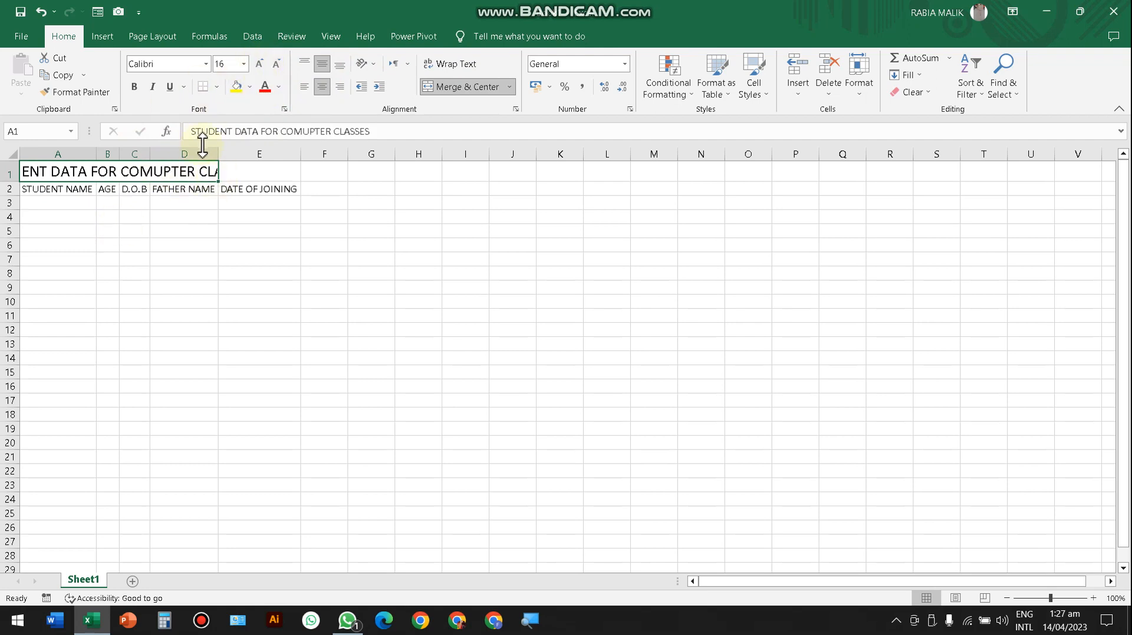
Try to fit the enlarged title by AutoFitting the column width and widening column D, and undo the width change
left_click(856, 98)
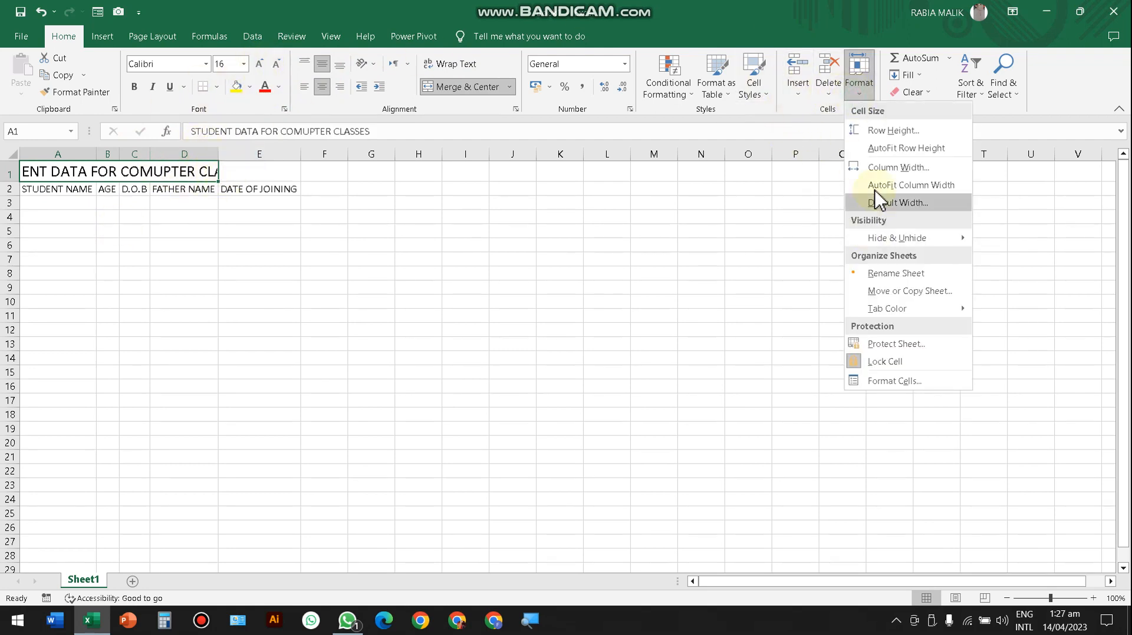
left_click(877, 186)
left_click_drag(218, 154, 369, 154)
key("ctrl+z")
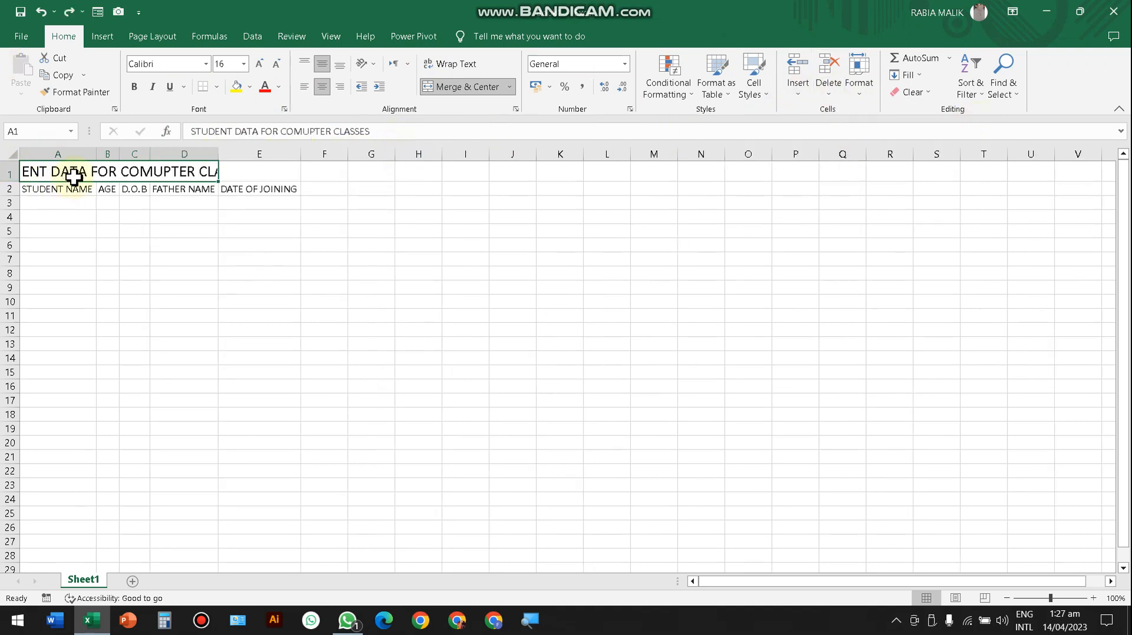
left_click(859, 94)
key("Escape")
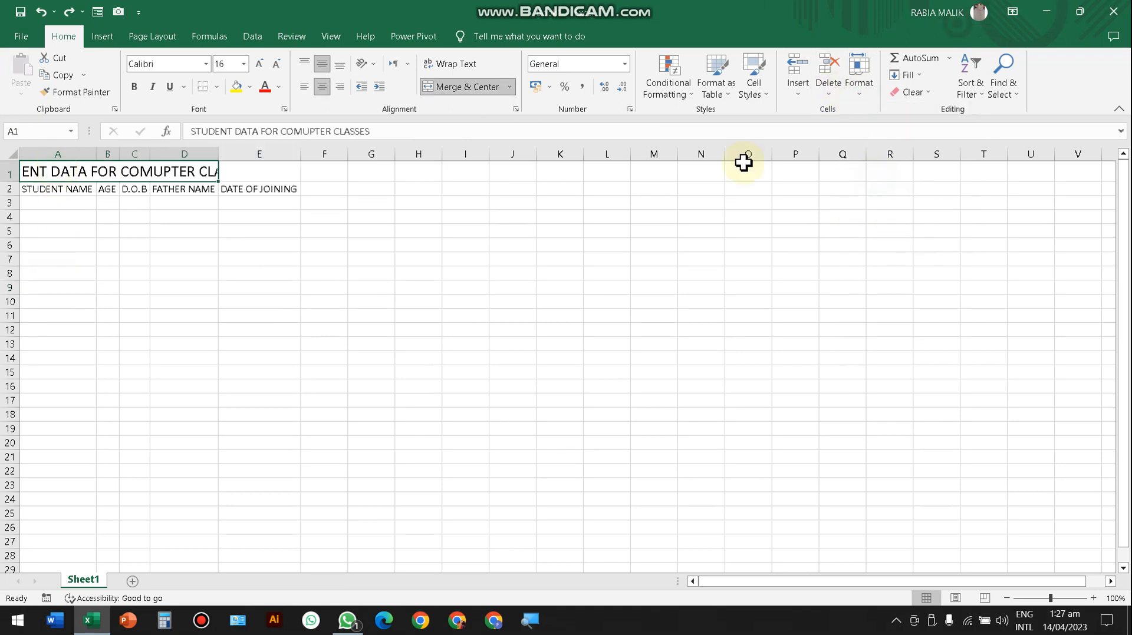
Set the merged title's font size to 14
left_click(279, 66)
left_click(277, 66)
left_click(260, 65)
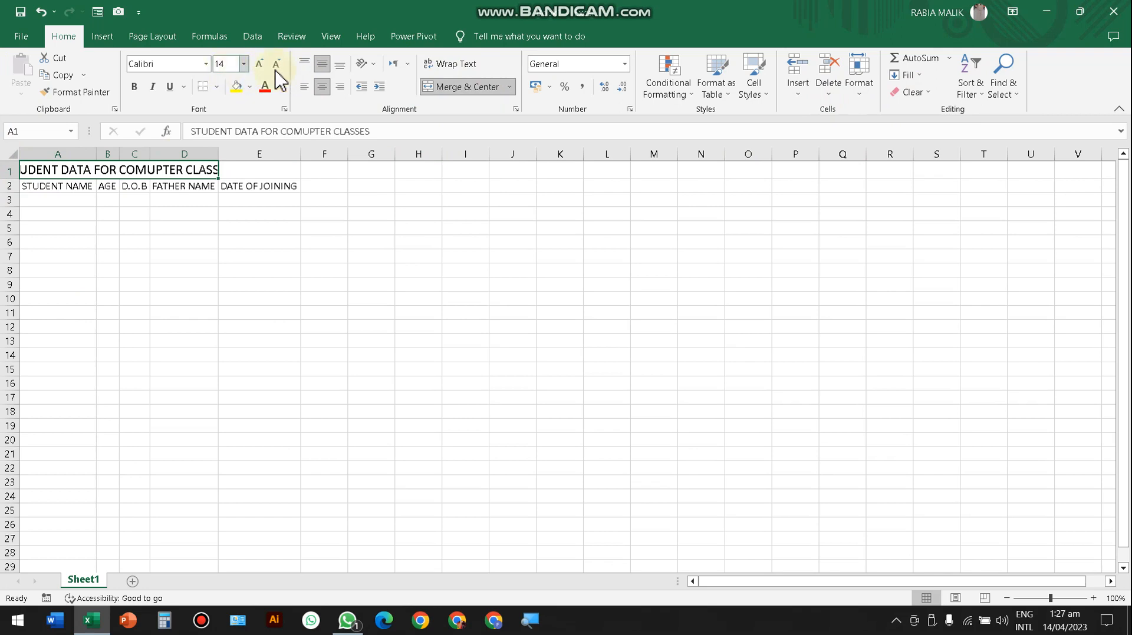
Give the merged title cell a dark green fill and a white font color
left_click(249, 87)
left_click(341, 165)
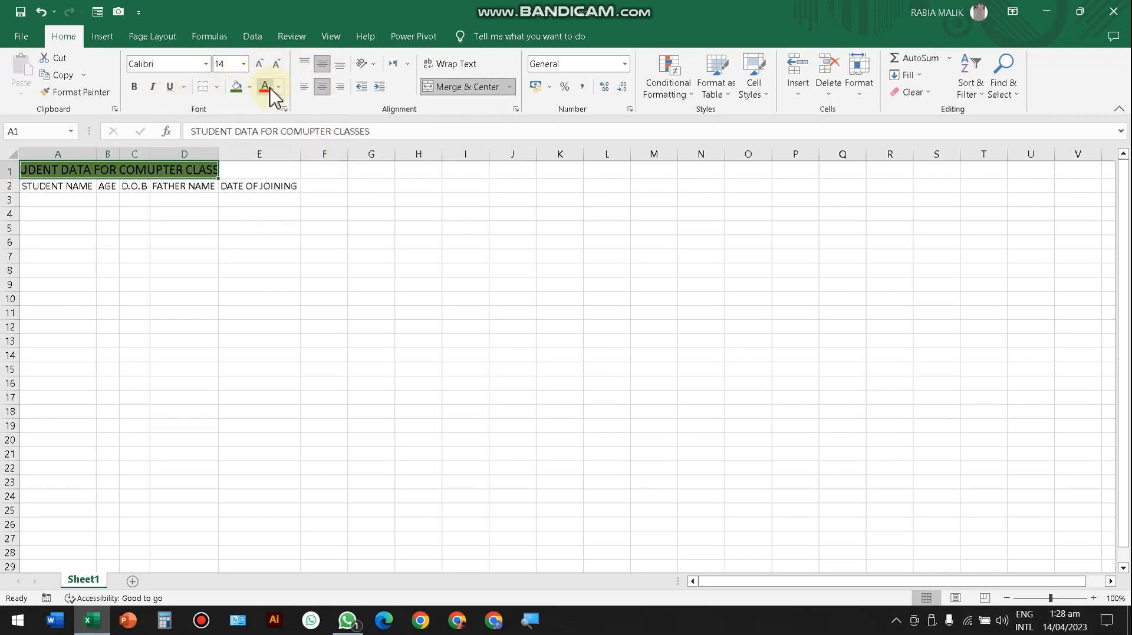
left_click(279, 88)
left_click(264, 136)
left_click(184, 213)
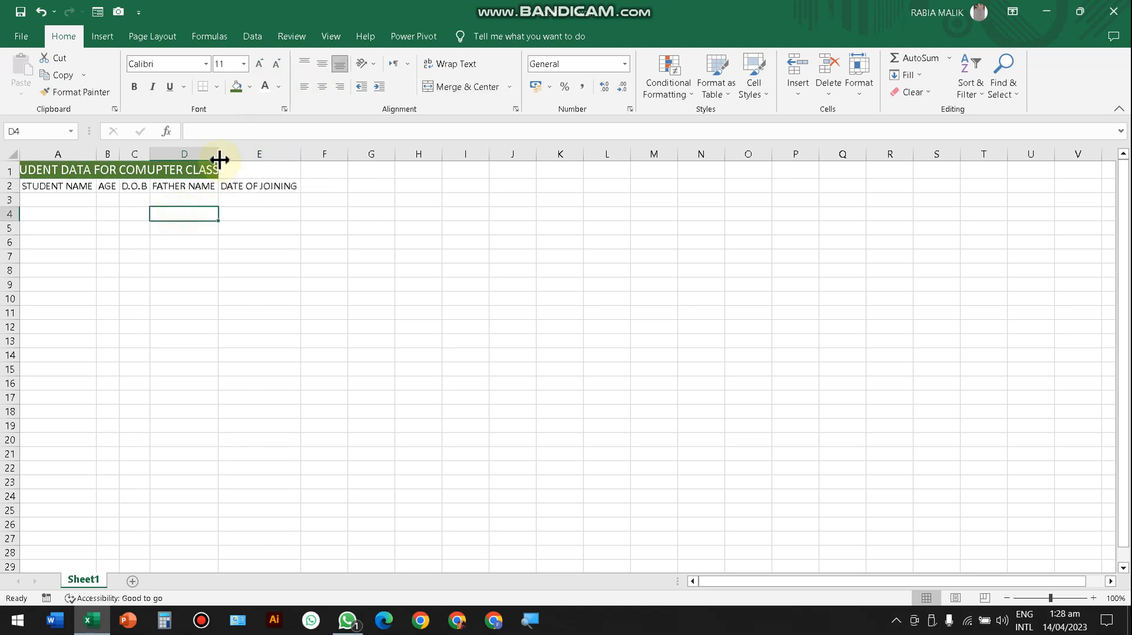
Widen column D slightly and reduce the title's font size to 12 so the whole title fits
left_click_drag(220, 155, 231, 158)
left_click(186, 269)
left_click(60, 155)
left_click(72, 255)
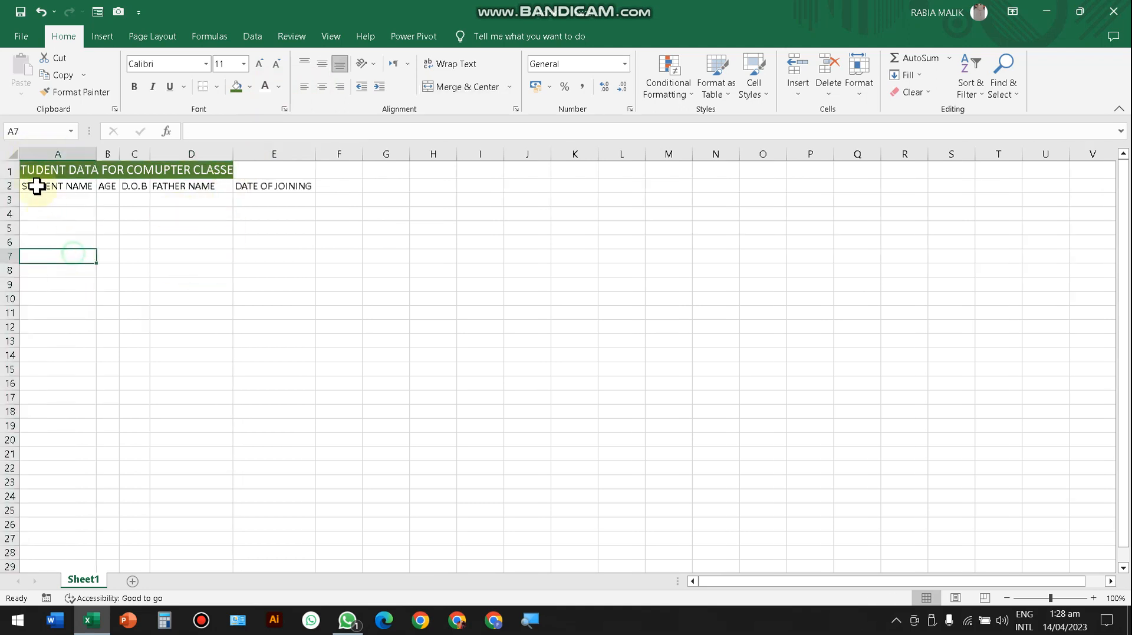
left_click(32, 187)
left_click(30, 170)
left_click(276, 63)
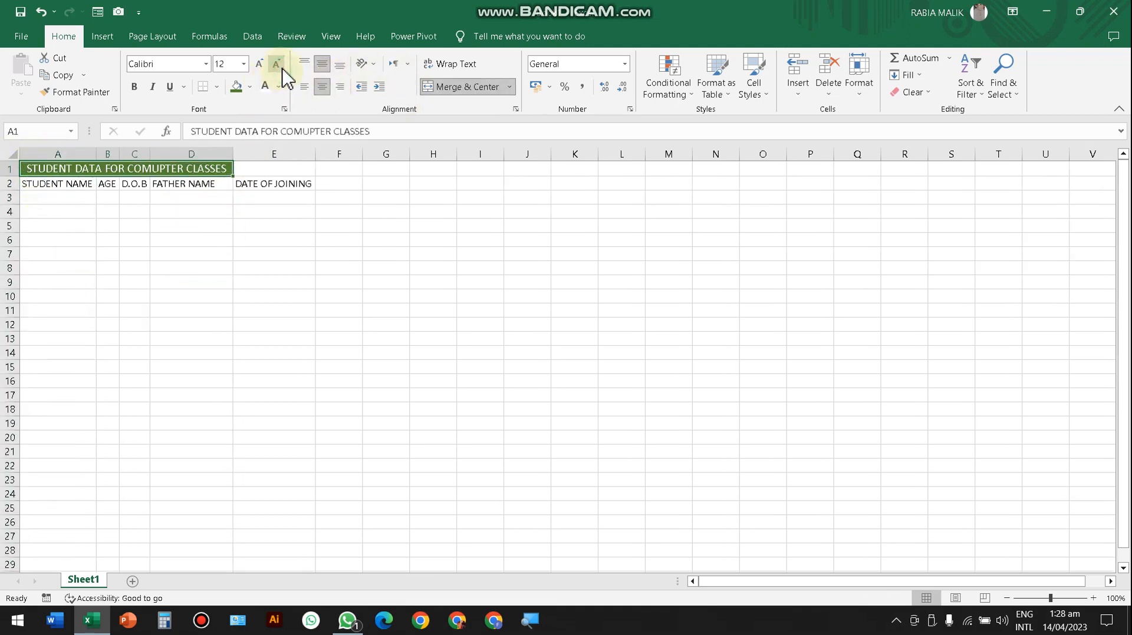
left_click(88, 183)
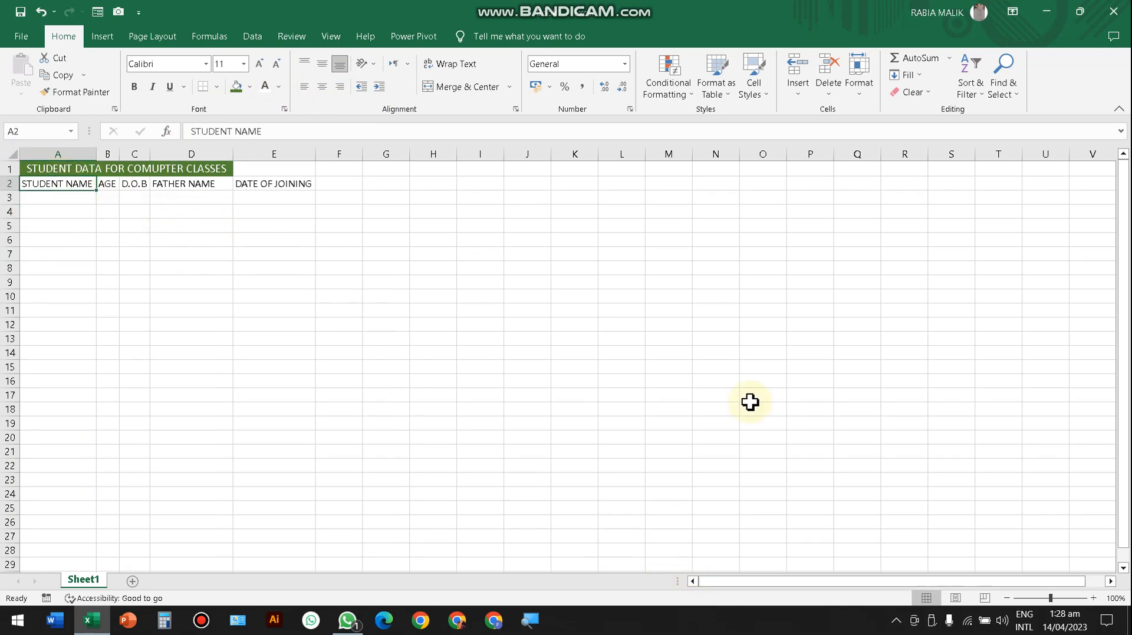
left_click_drag(229, 364, 252, 288)
left_click_drag(140, 266, 738, 439)
left_click_drag(652, 314, 397, 210)
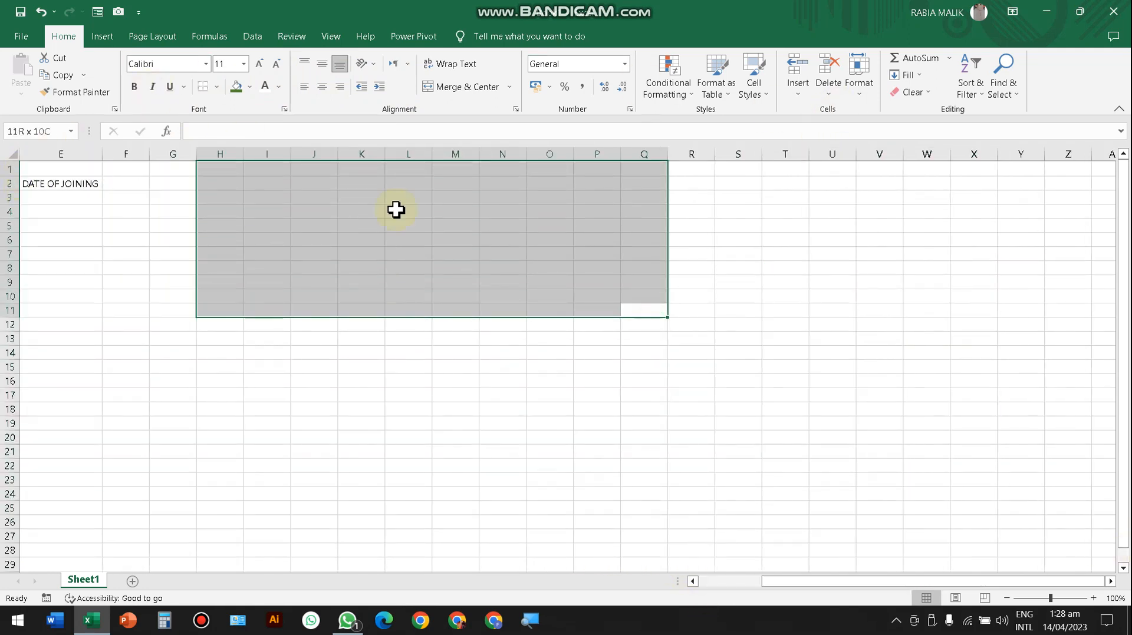
left_click(503, 353)
left_click_drag(811, 583, 702, 581)
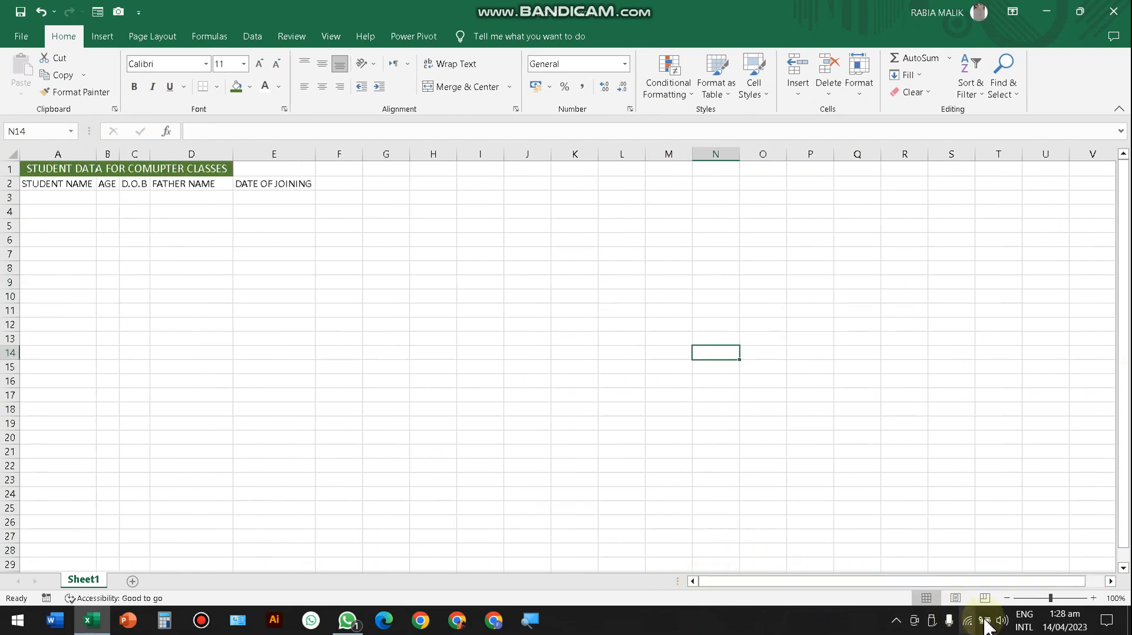
Zoom the worksheet in to 140% and back out to 90%
left_click(1093, 598)
left_click(1093, 599)
left_click(1094, 599)
left_click(1094, 598)
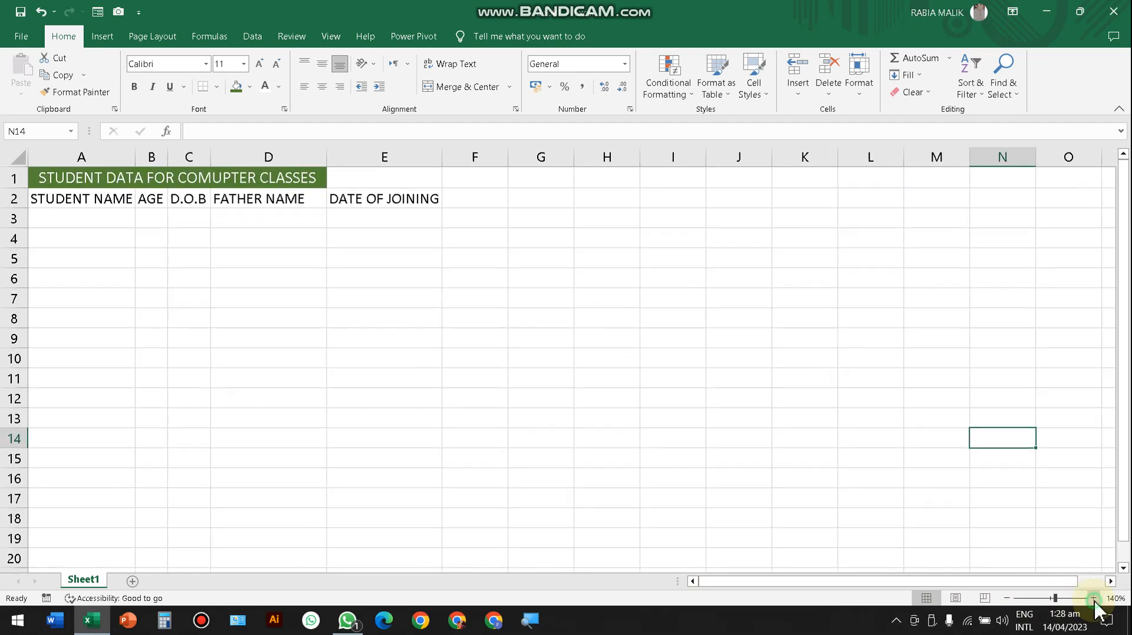
left_click(1094, 598)
left_click(1006, 599)
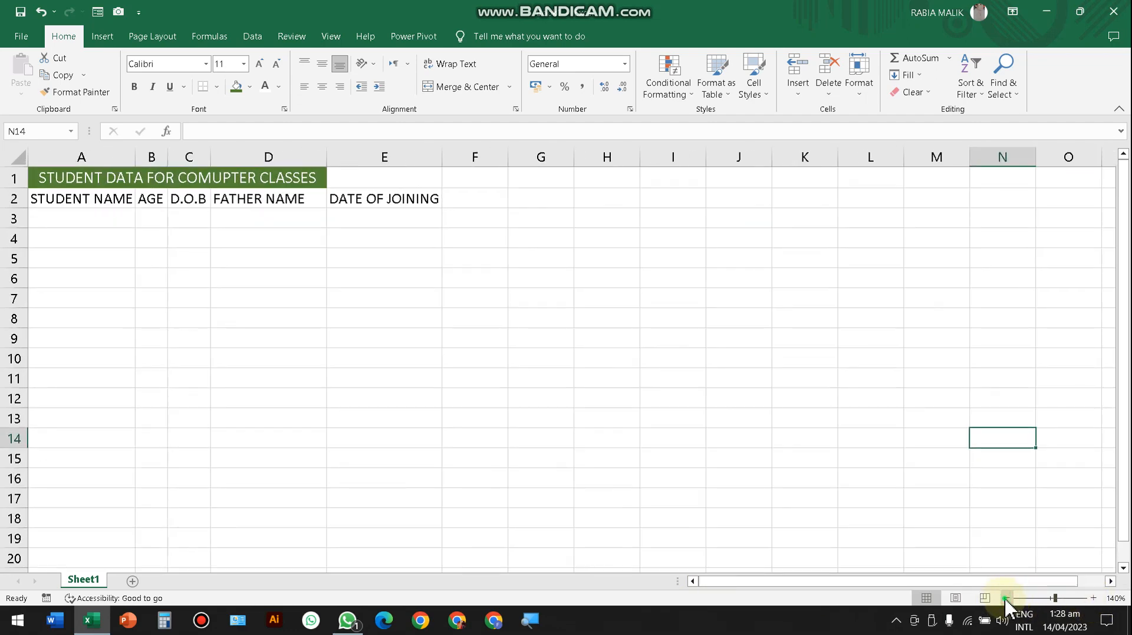
left_click(1007, 598)
left_click(1006, 598)
left_click(1006, 599)
left_click(1006, 599)
left_click(1006, 598)
left_click(1007, 598)
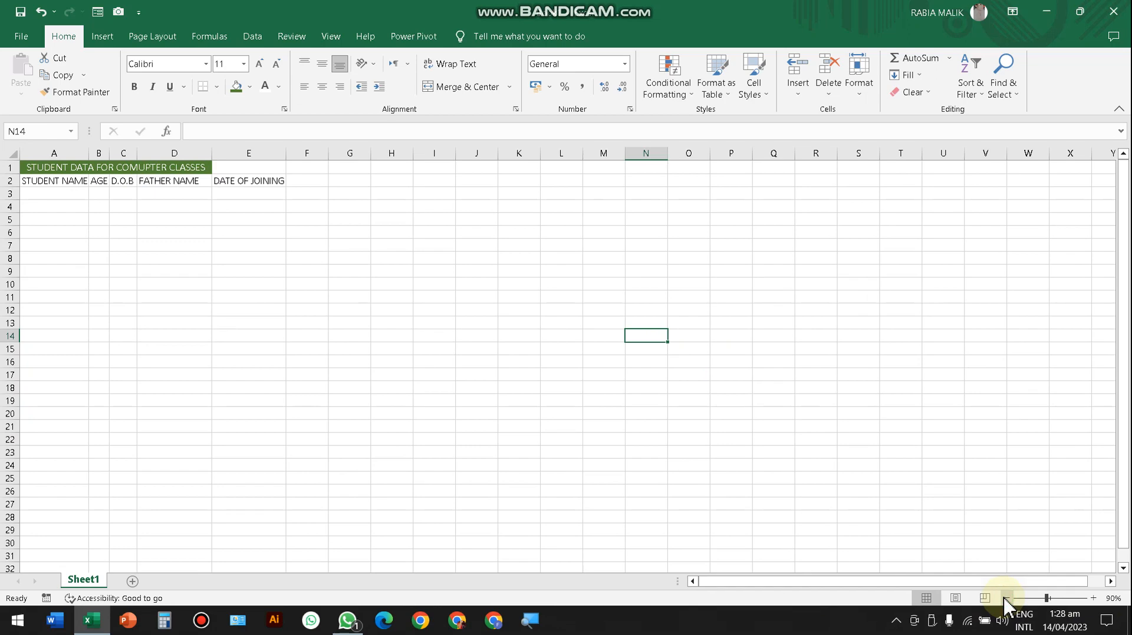
Zoom the worksheet in stepwise to 140% and up to the maximum of 400%
left_click(1094, 599)
left_click(1094, 599)
left_click(1094, 598)
left_click(1093, 598)
left_click(1094, 599)
left_click(1093, 598)
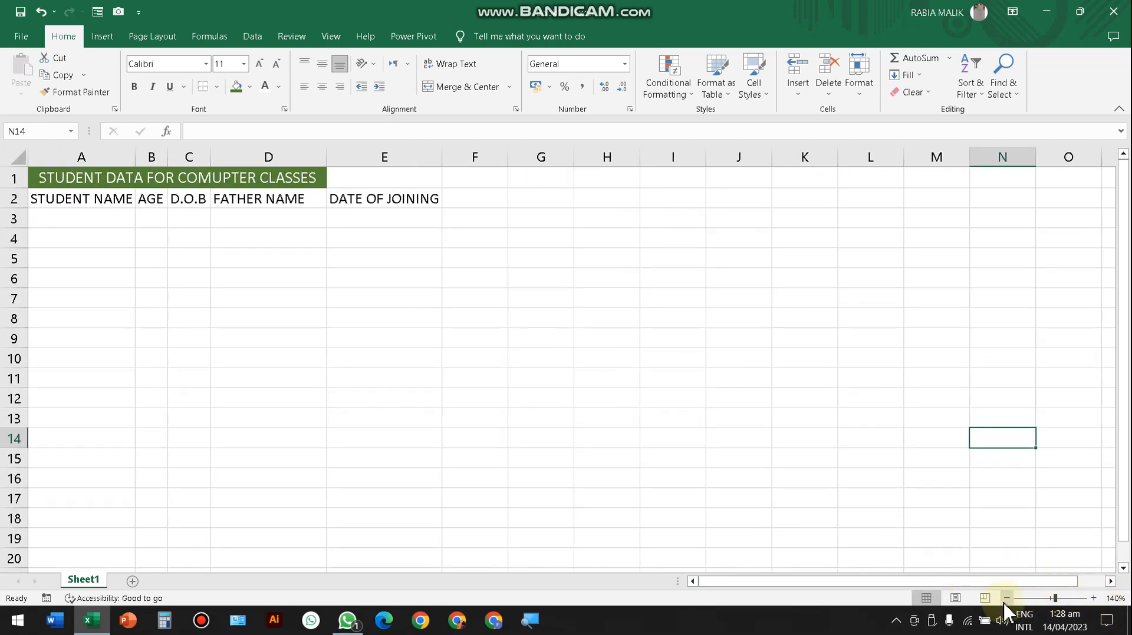
left_click_drag(1056, 598, 1091, 598)
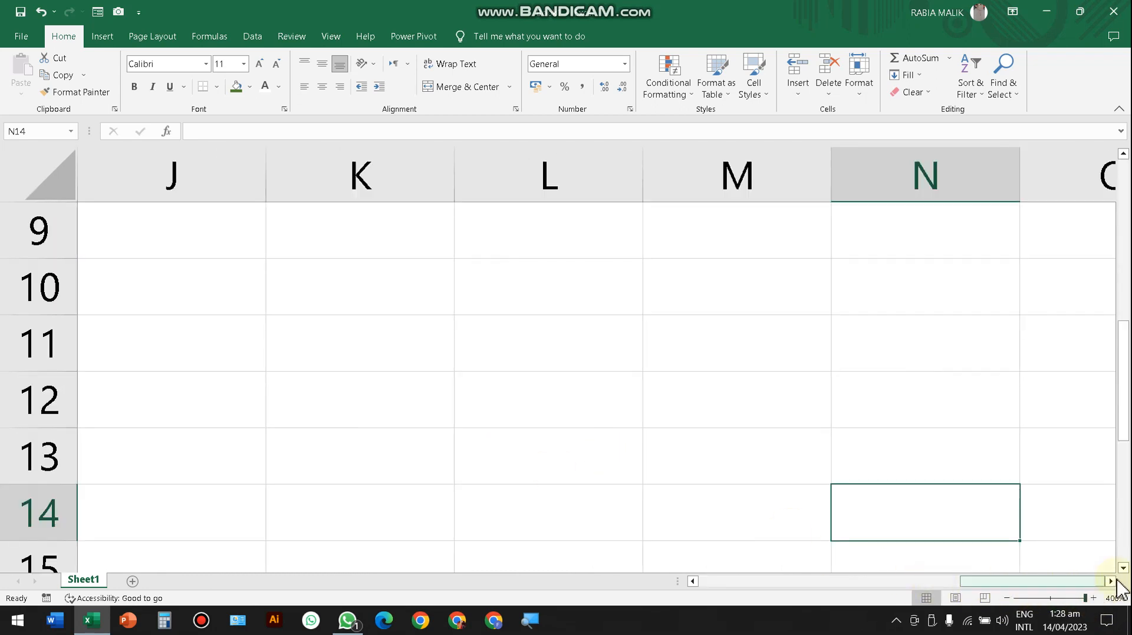
Apply the preset magnification of 200% to the worksheet, followed by the 100% preset
left_click(1113, 599)
left_click(506, 293)
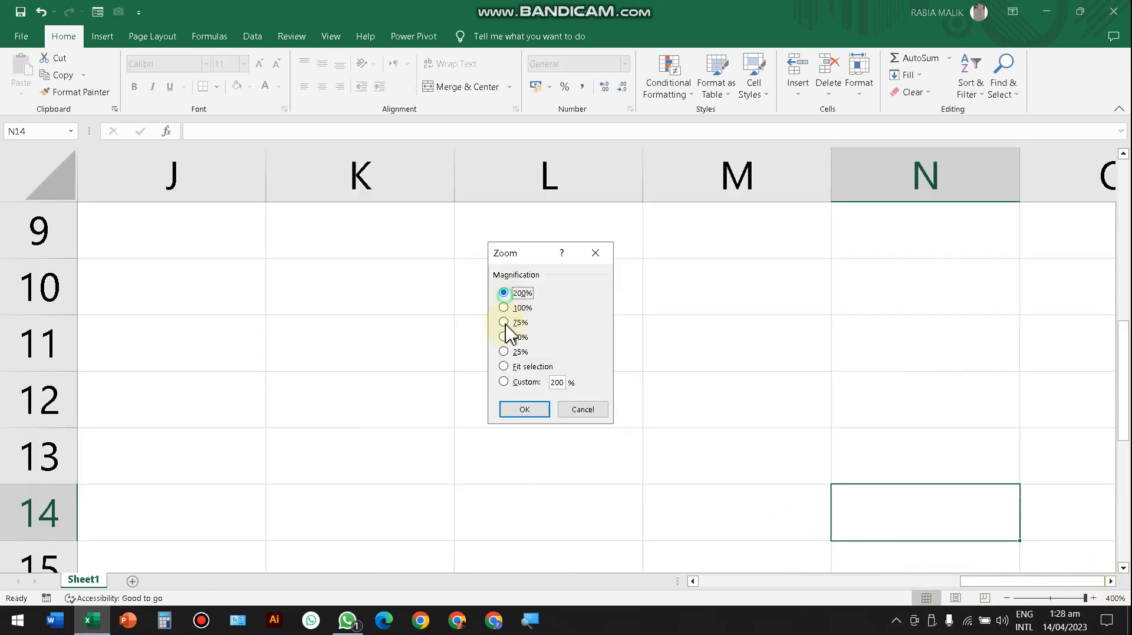
left_click(514, 406)
left_click(1113, 599)
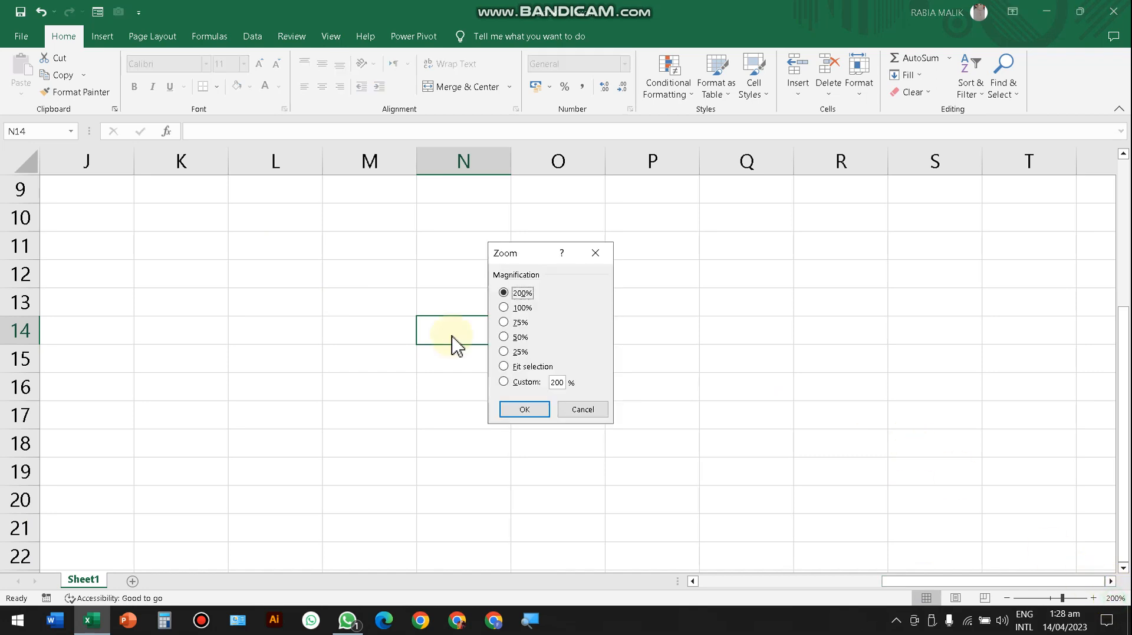
left_click(504, 307)
left_click(522, 410)
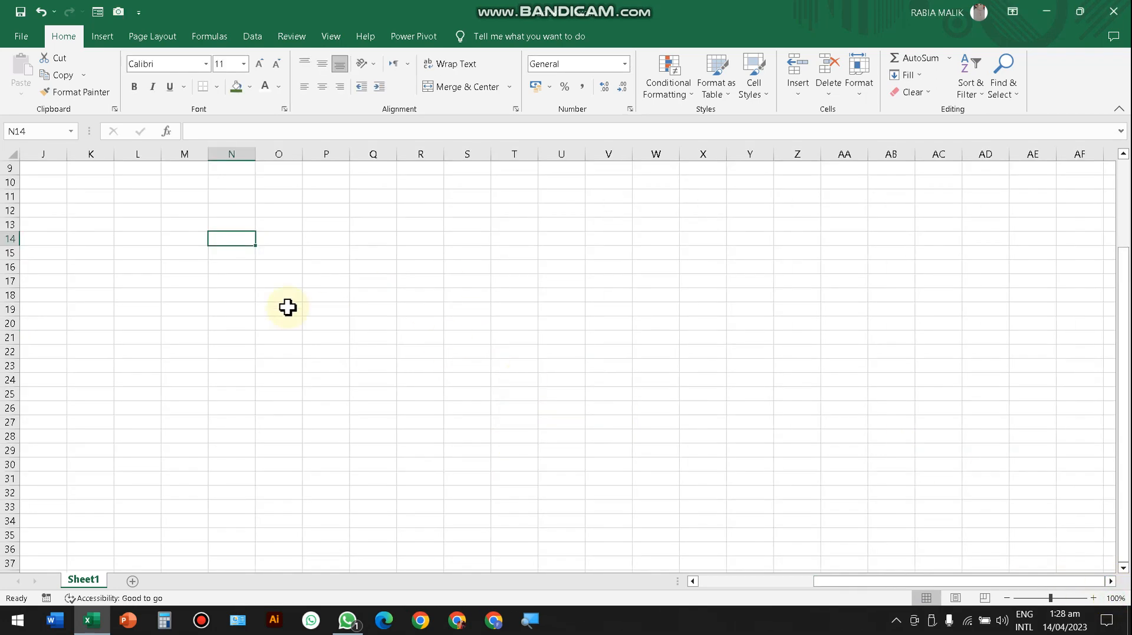
left_click(288, 309)
scroll(166, 230, "up", 3)
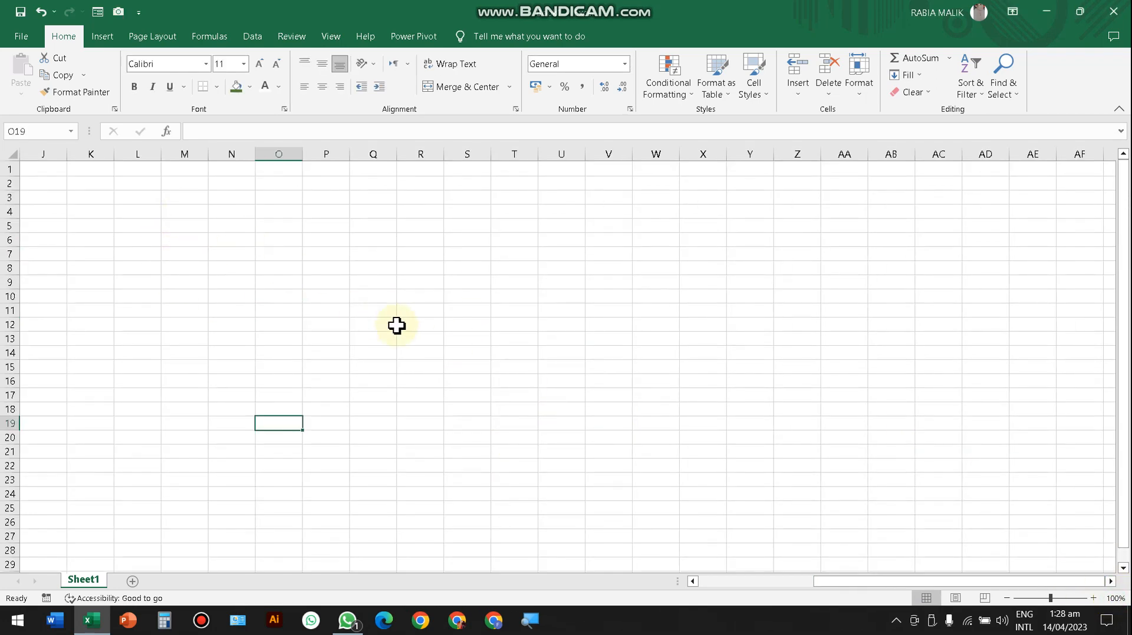
scroll(396, 325, "up", 5)
scroll(396, 326, "down", 10)
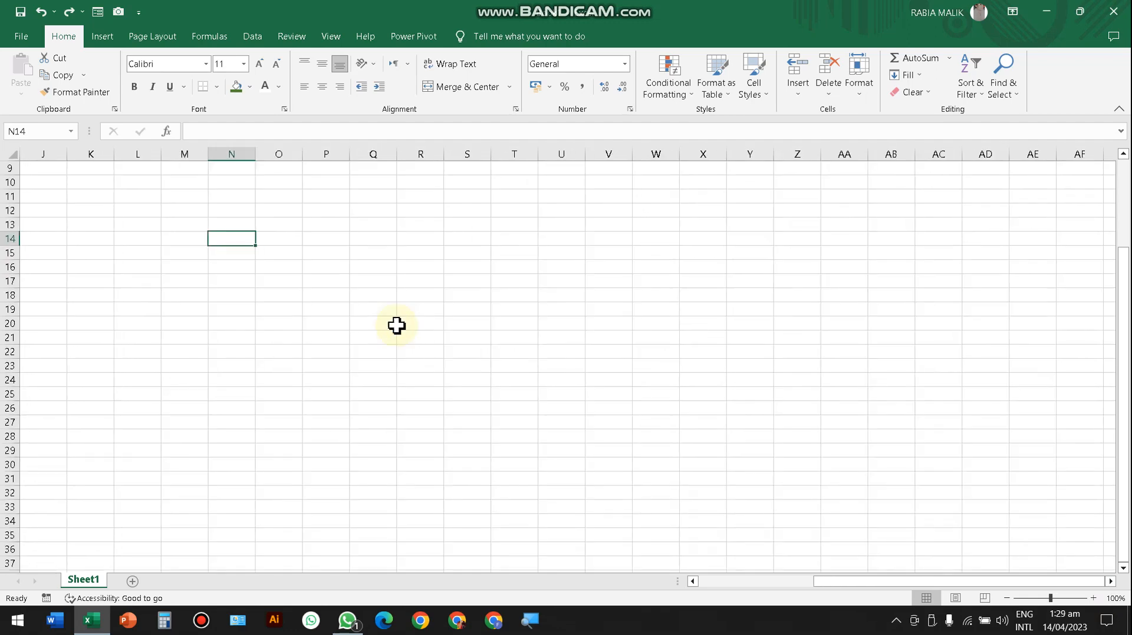
left_click(51, 178)
scroll(116, 166, "up", 3)
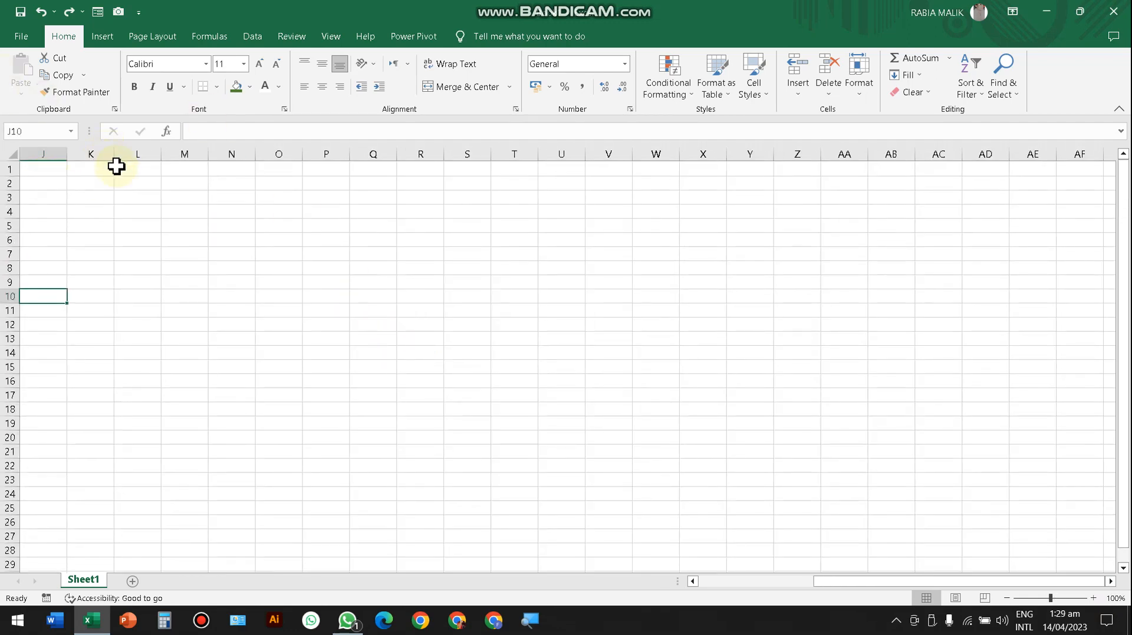
left_click(134, 183)
left_click(32, 167)
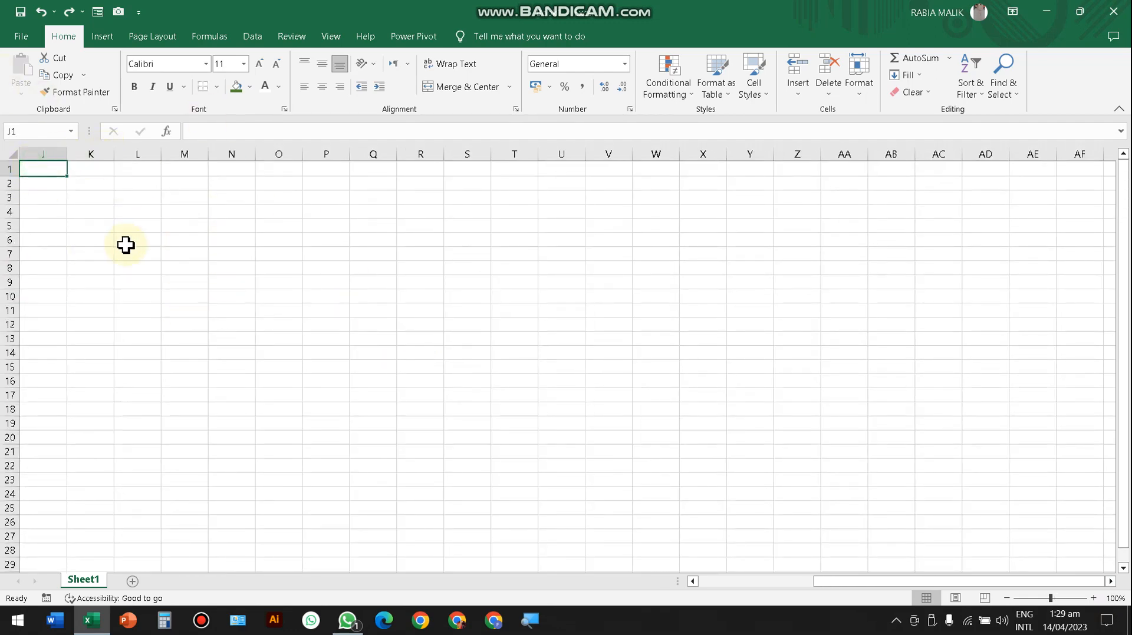
Enter the column headers STUDENT NAME, AGE, FATHER NAME and DATE OF JOINING in cells J1 to M1
scroll(126, 245, "up", 2)
scroll(126, 246, "up", 2)
scroll(121, 247, "down", 1)
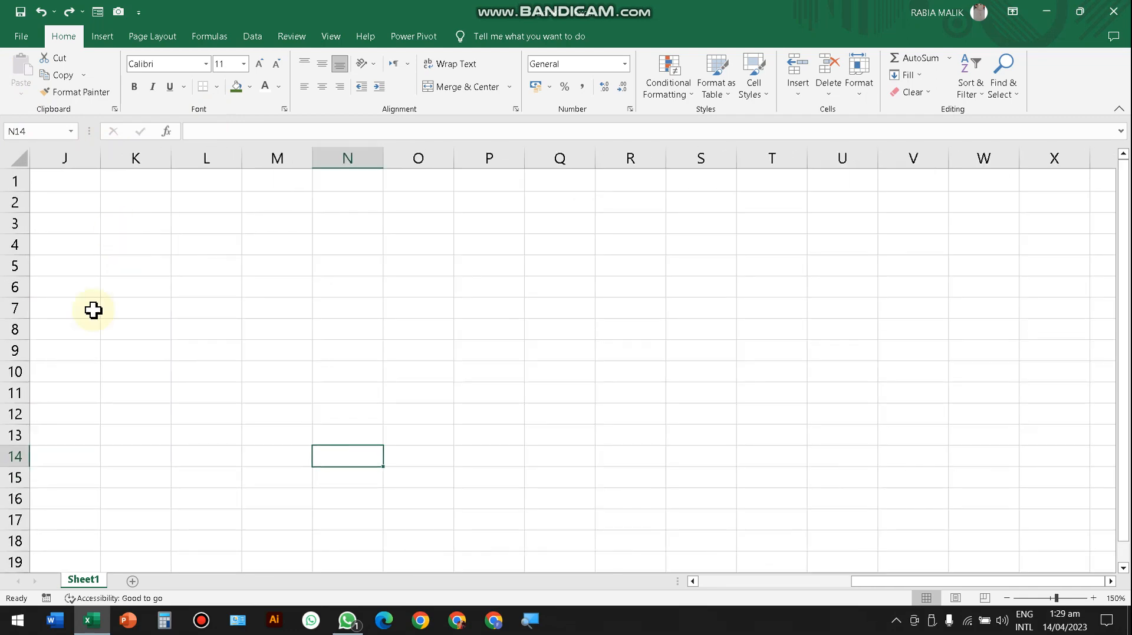
left_click(55, 187)
type("STUD")
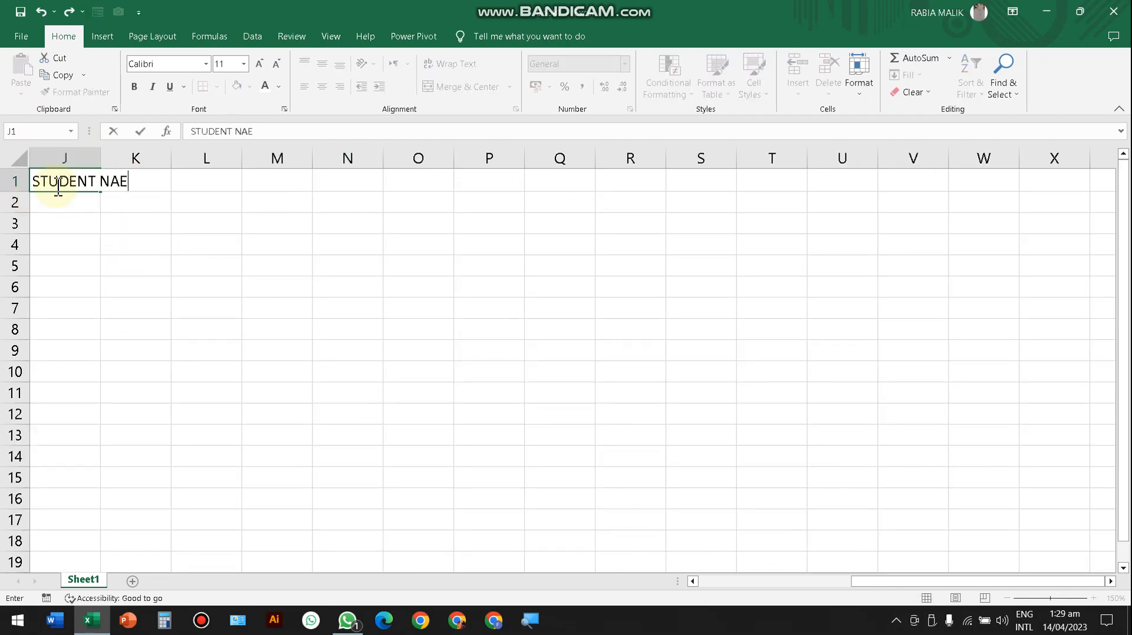
type("ENT NAME")
key("Tab")
type("AGE")
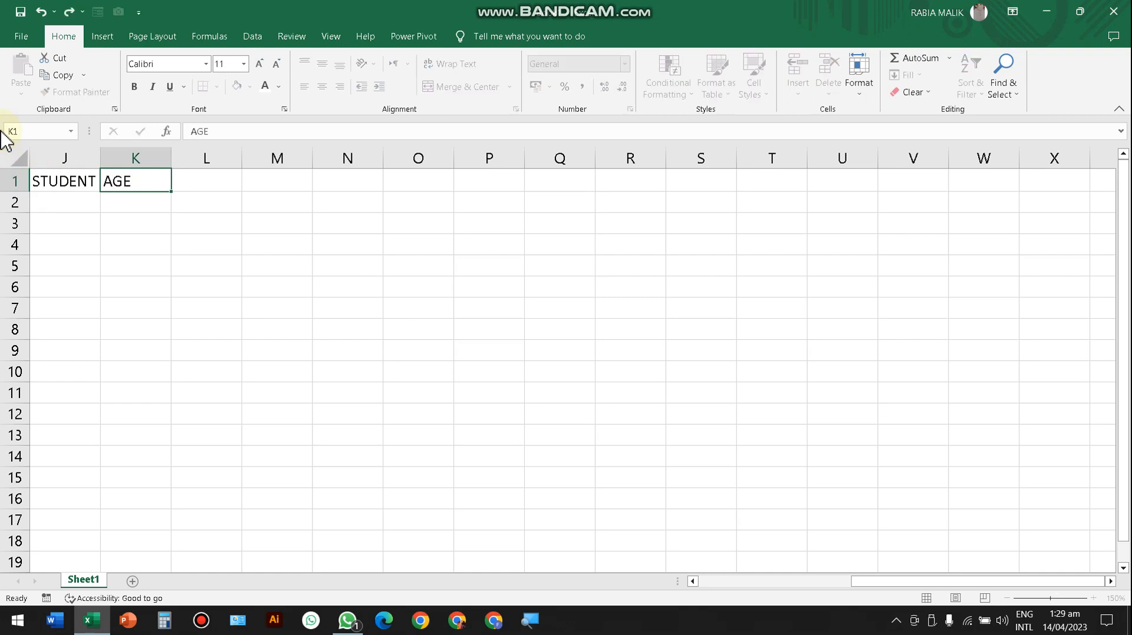
key("Tab")
type("FATHER NAME")
key("Tab")
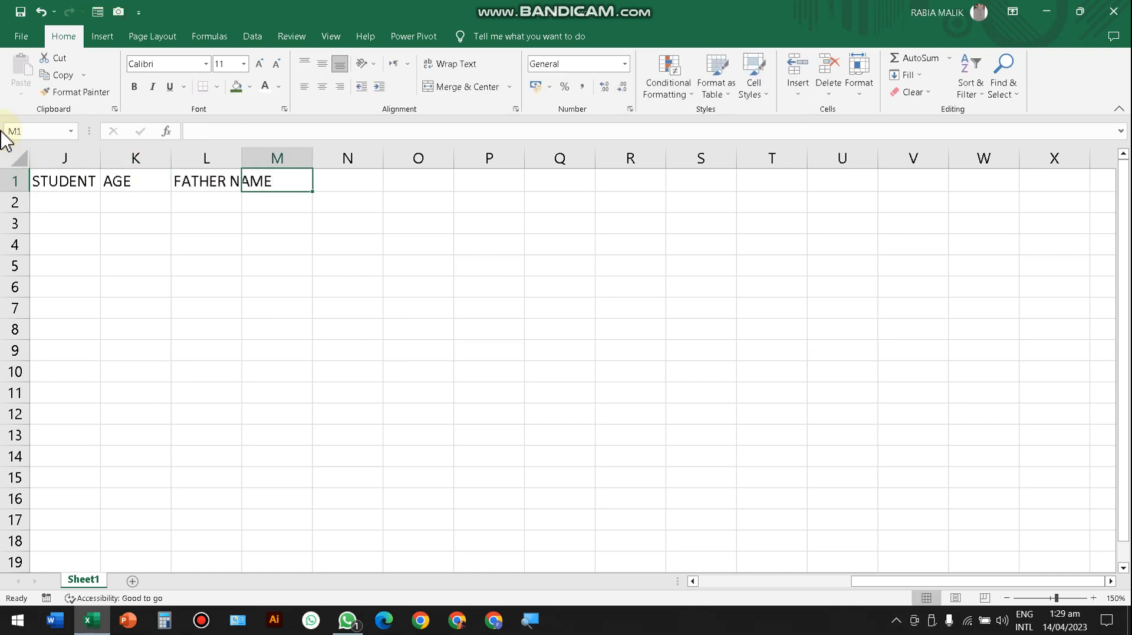
type("DATE OF JOINI")
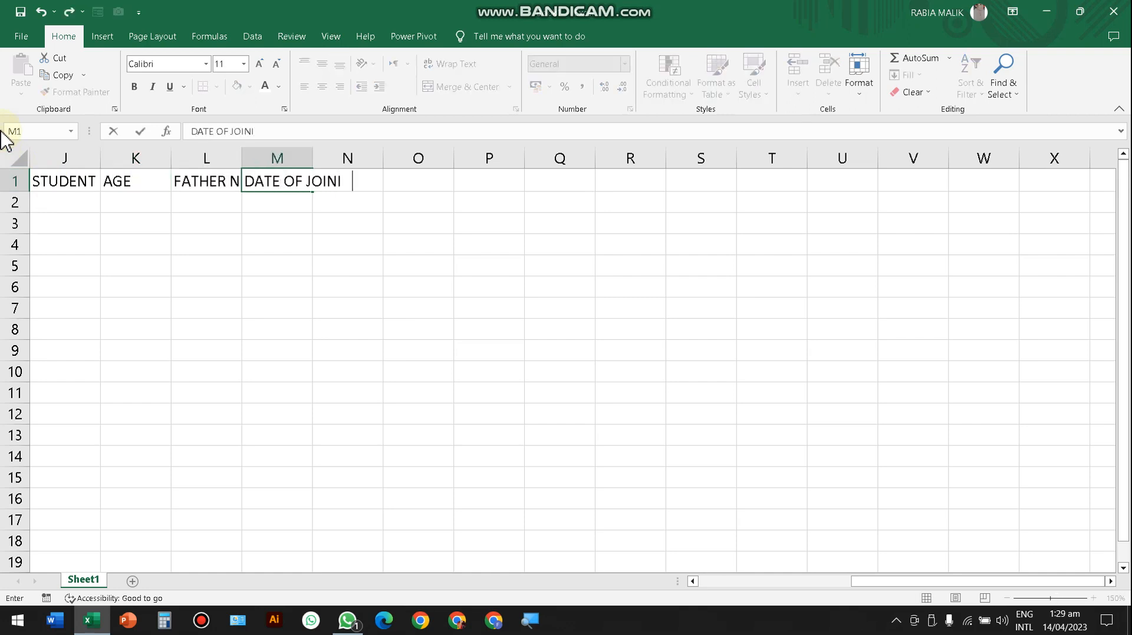
type("NG")
key("Return")
key("Return")
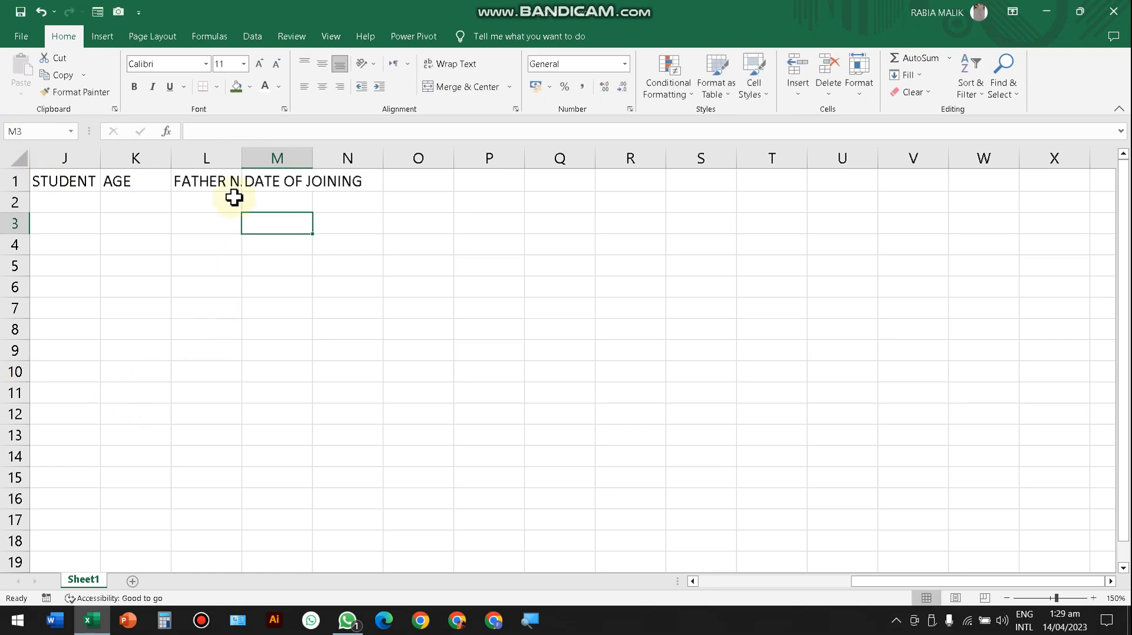
AutoFit the widths of the header columns starting at STUDENT NAME so that all headers in row 1 fit
left_click(57, 183)
left_click_drag(65, 180, 354, 181)
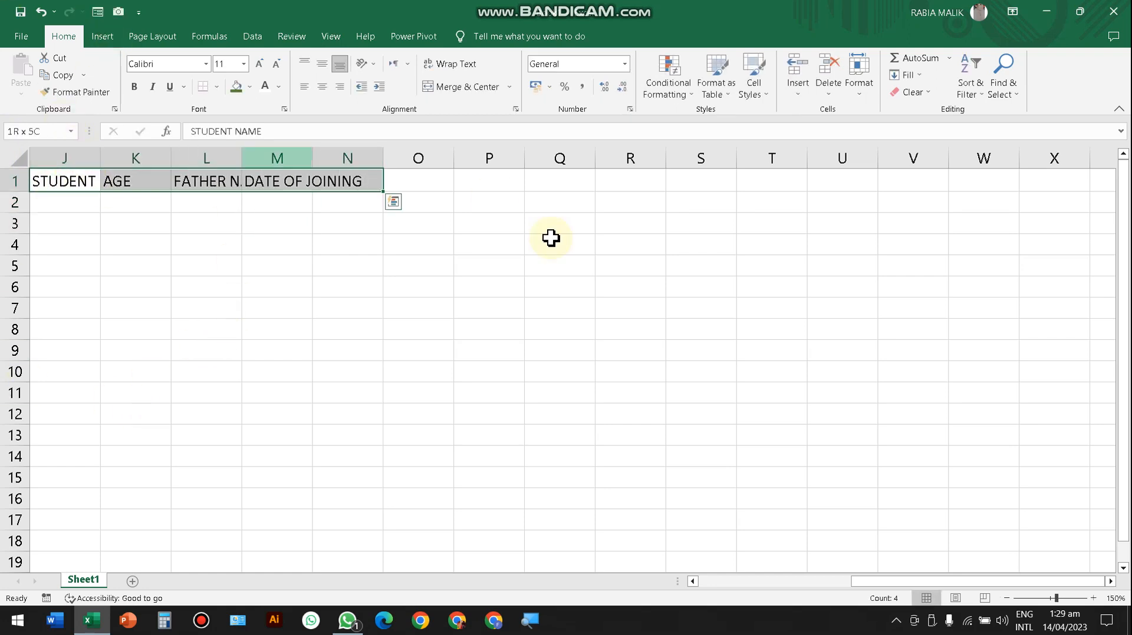
left_click(858, 76)
left_click(872, 184)
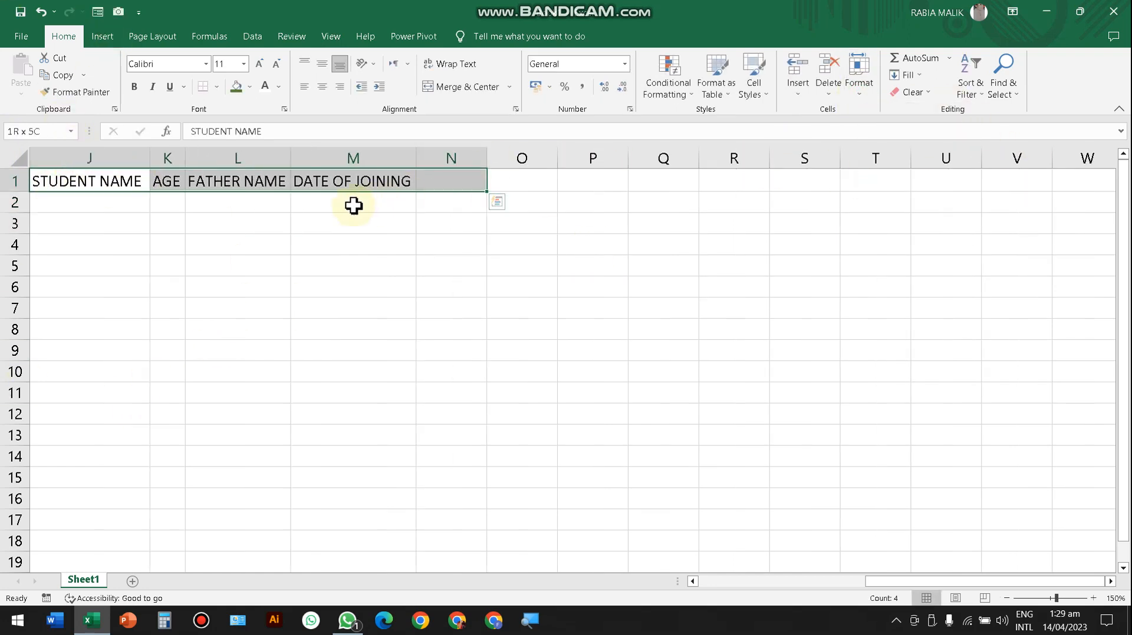
left_click(353, 205)
Fill the header cells J1 to M1 with a light gold color
left_click(65, 183)
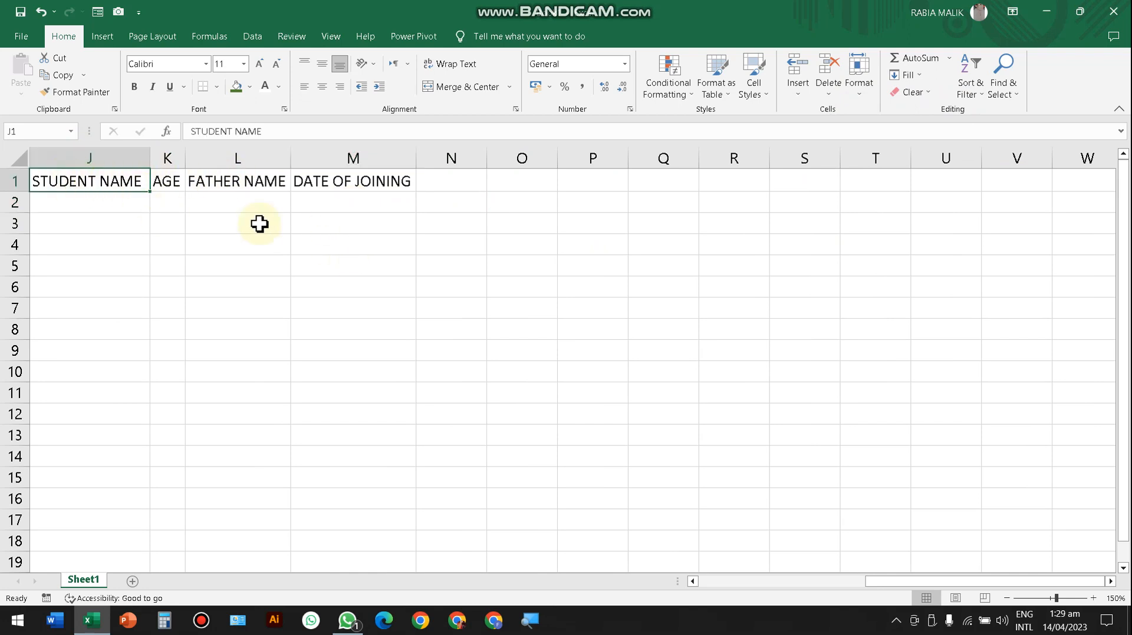
key("ctrl+shift+Right")
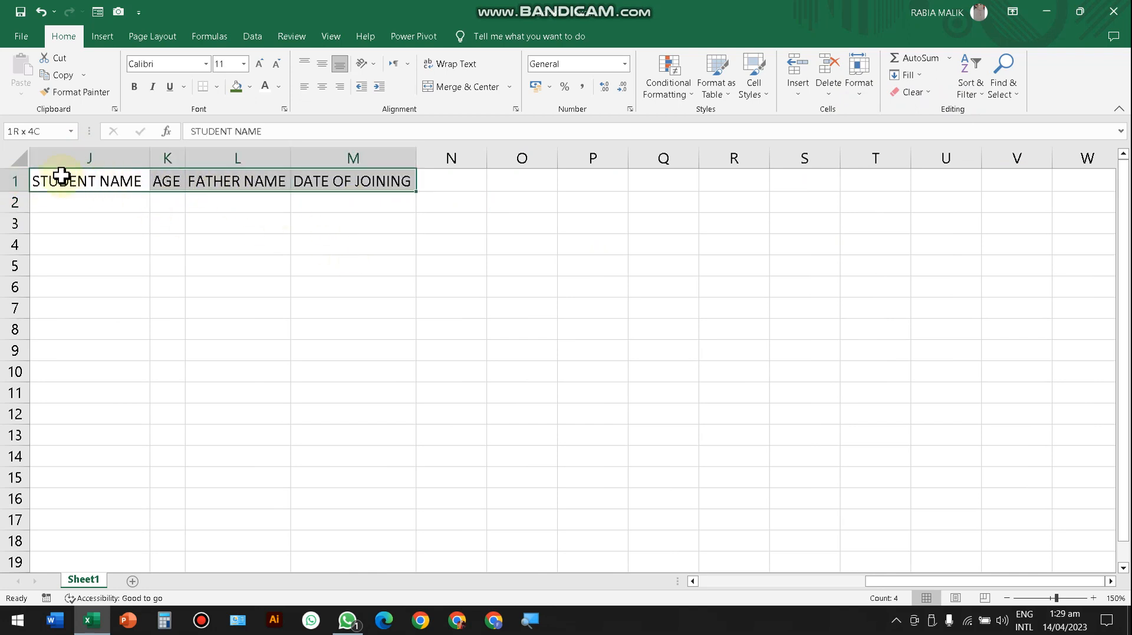
left_click(250, 87)
left_click(313, 145)
left_click(278, 86)
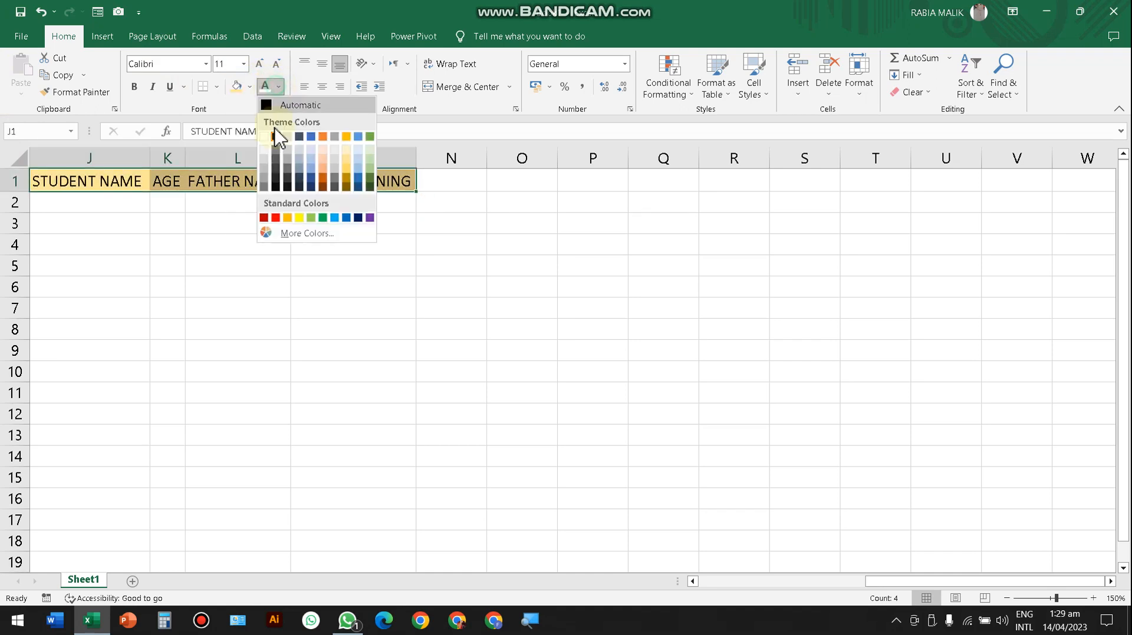
left_click(190, 233)
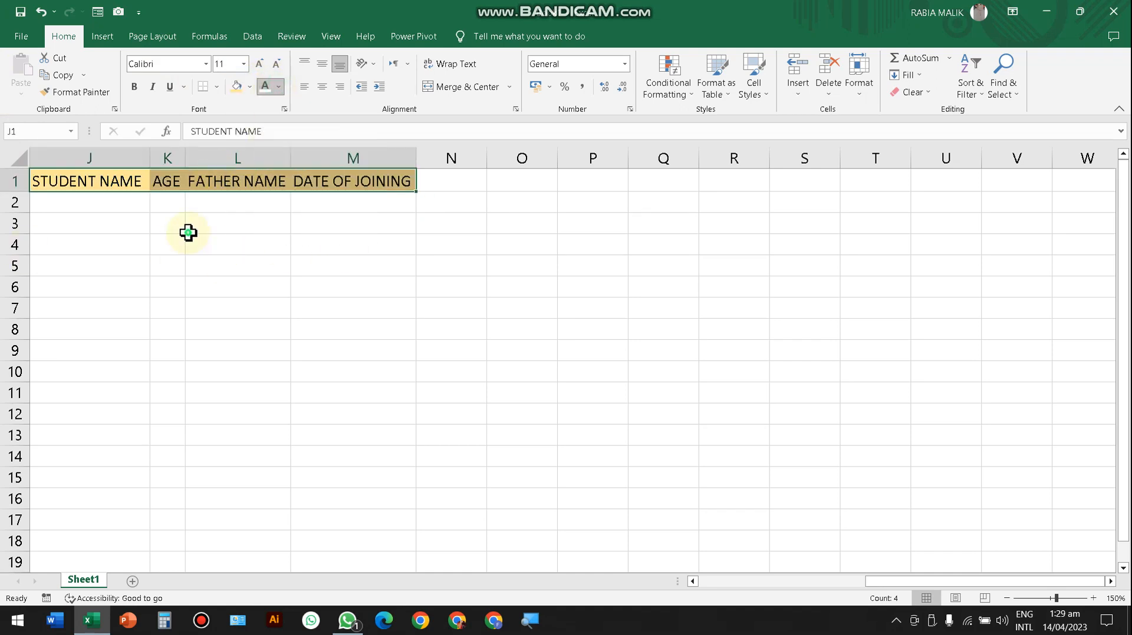
left_click(98, 220)
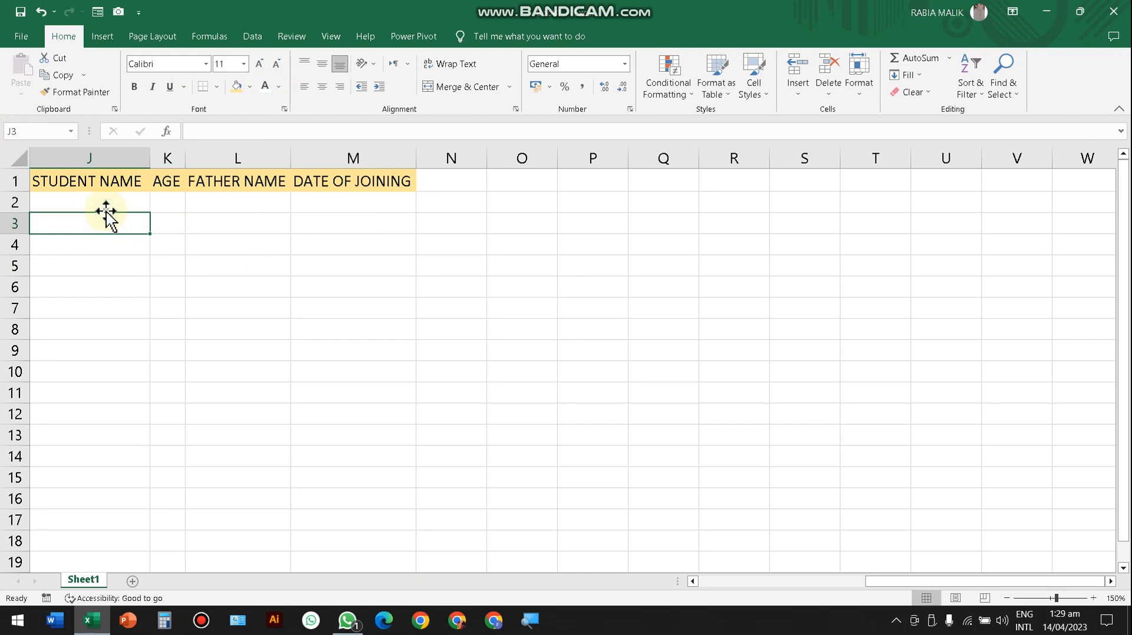
left_click(14, 499)
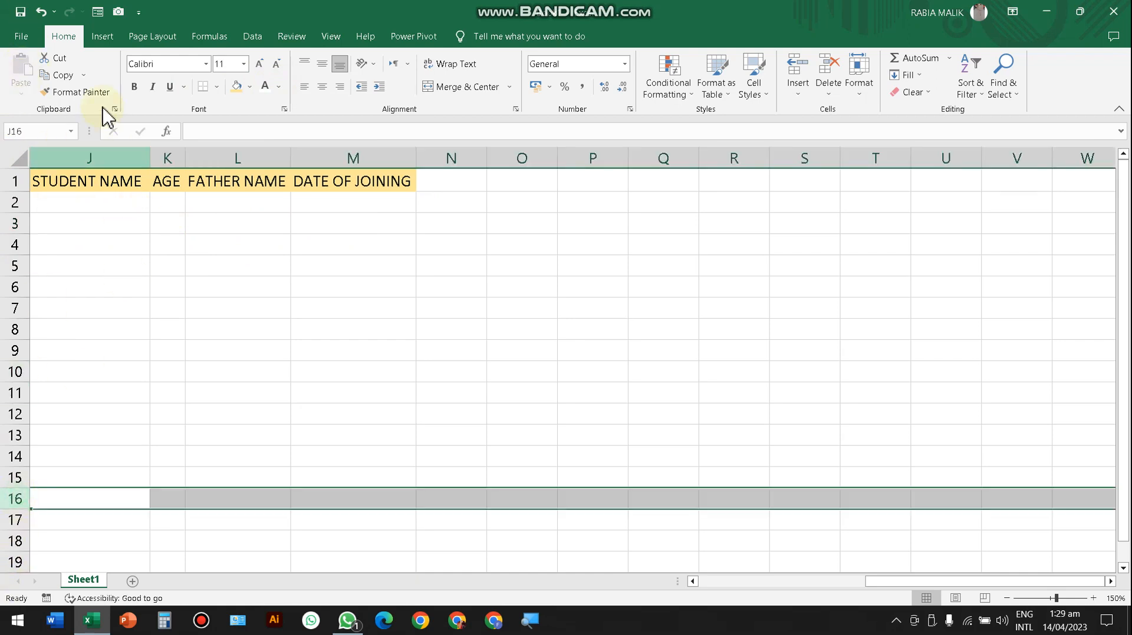
left_click(31, 171)
left_click(34, 155)
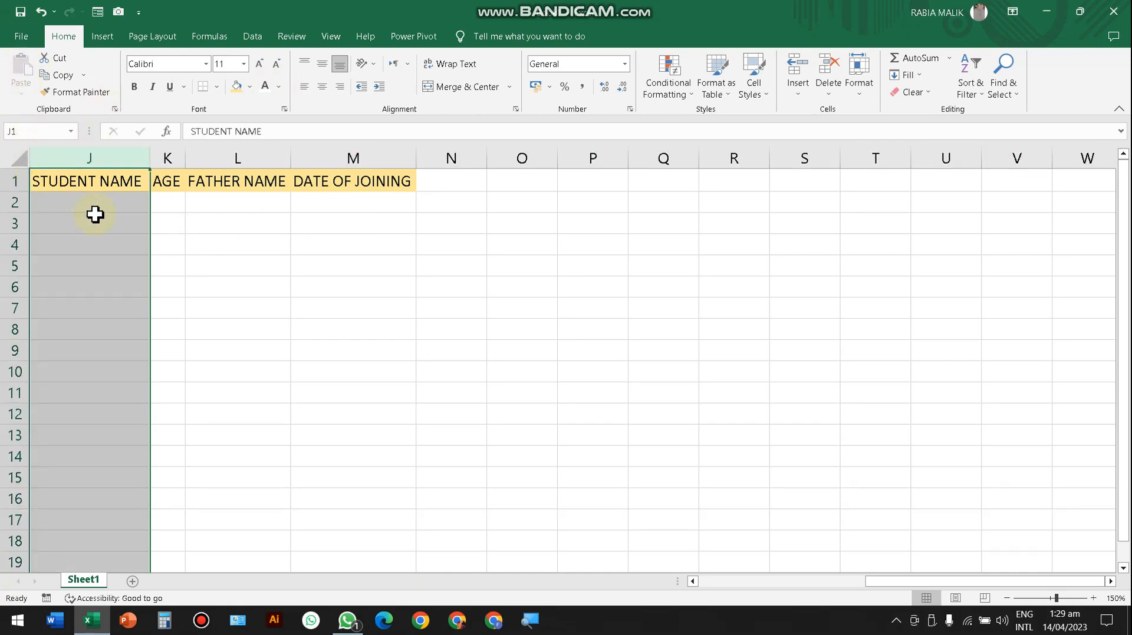
Apply all borders to the range J1:M20 and select cell J2 below the first header
left_click(59, 184)
key("shift+Right")
key("shift+Right")
key("shift+Right")
key("shift+Right")
key("shift+Down")
key("shift+Down")
key("shift+Down")
key("shift+Down")
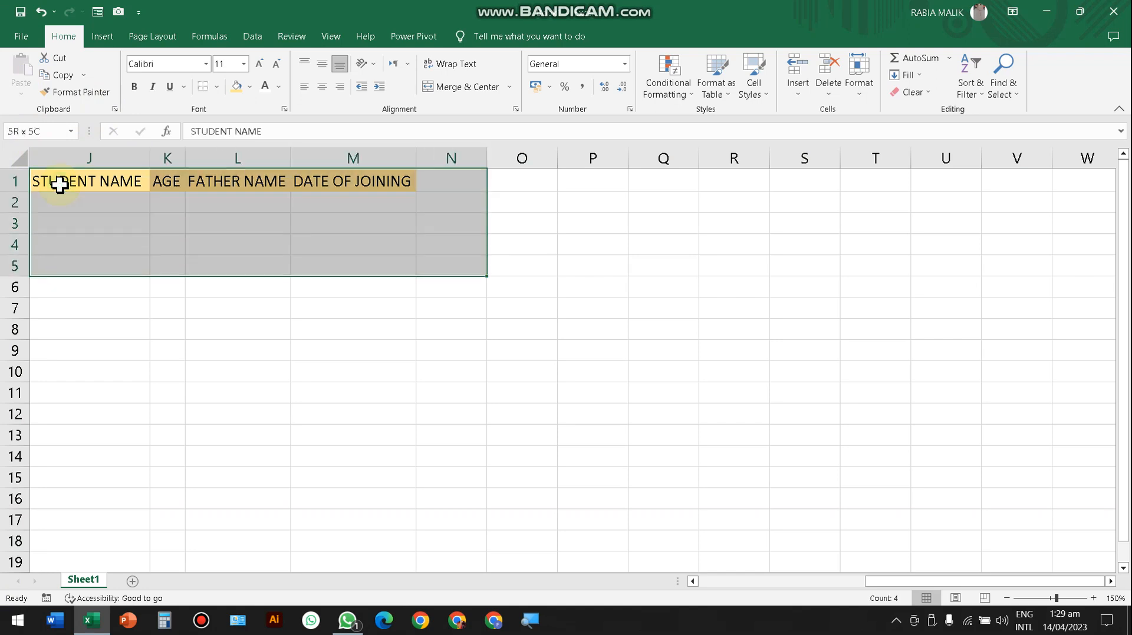
key("shift+Down")
key("shift+Down")
key("shift+Down")
key("shift+Down")
key("shift+Down")
key("shift+Down")
key("shift+Down")
key("shift+Down")
key("shift+Down")
key("shift+Down")
key("shift+Down")
key("shift+Down")
key("shift+Left")
key("shift+Down")
key("shift+Down")
key("shift+Down")
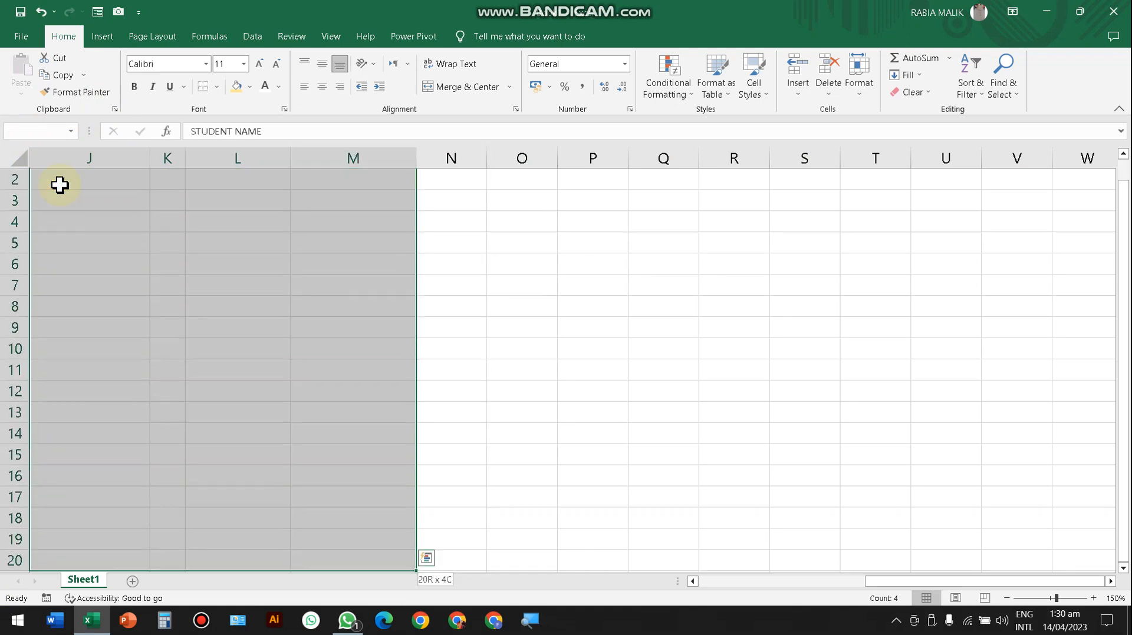
left_click(218, 86)
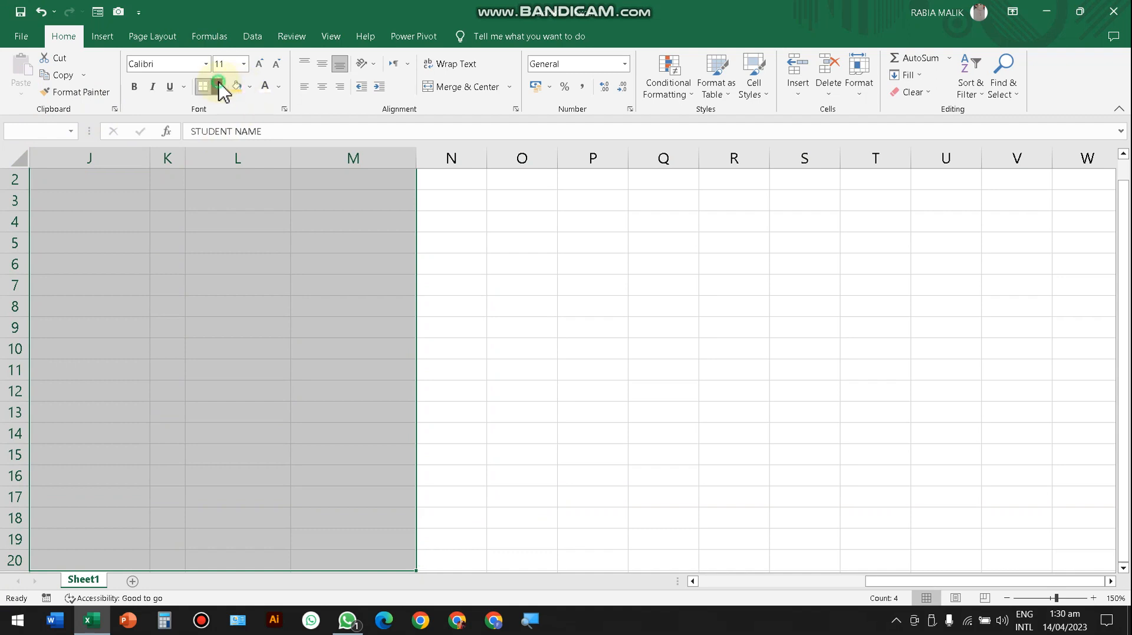
left_click(248, 219)
scroll(270, 266, "up", 1)
left_click(270, 266)
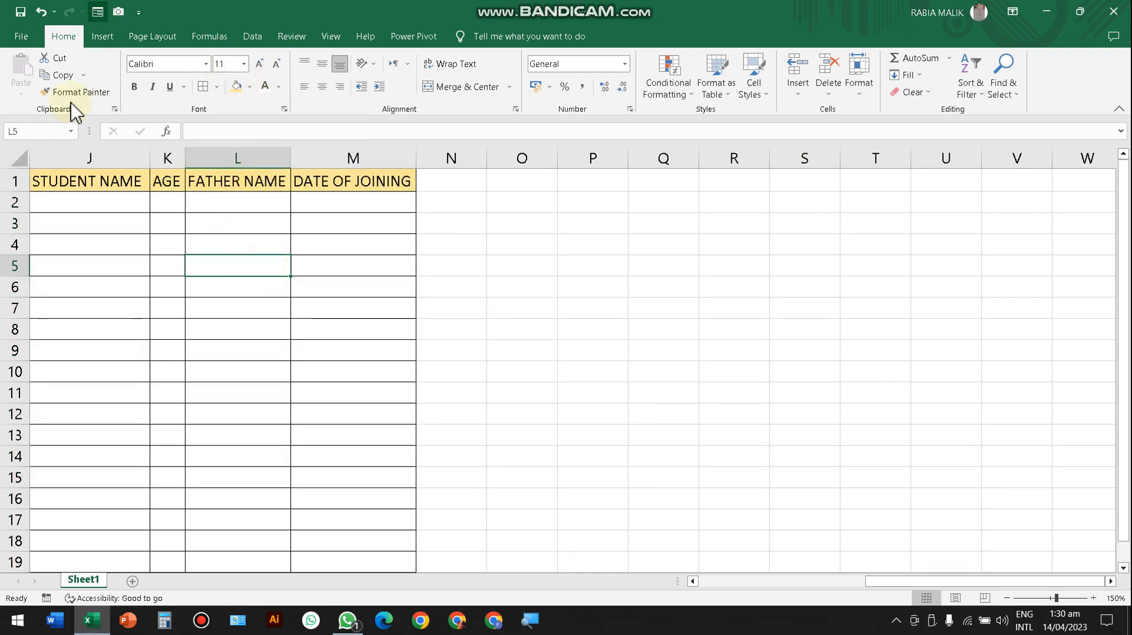
left_click(46, 200)
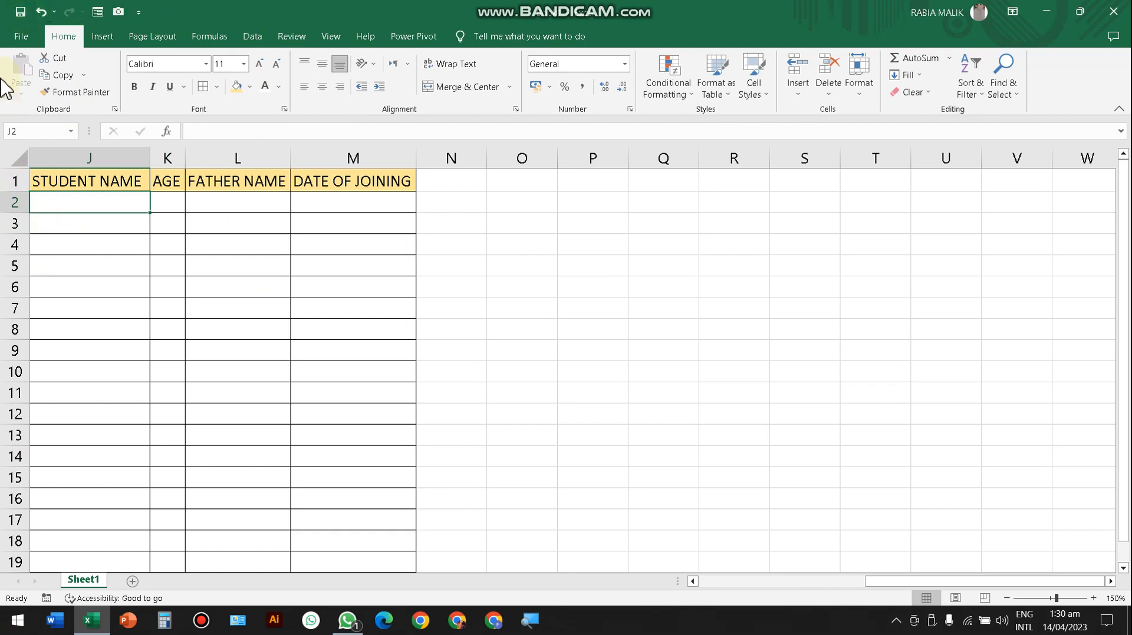
left_click(20, 11)
left_click(689, 390)
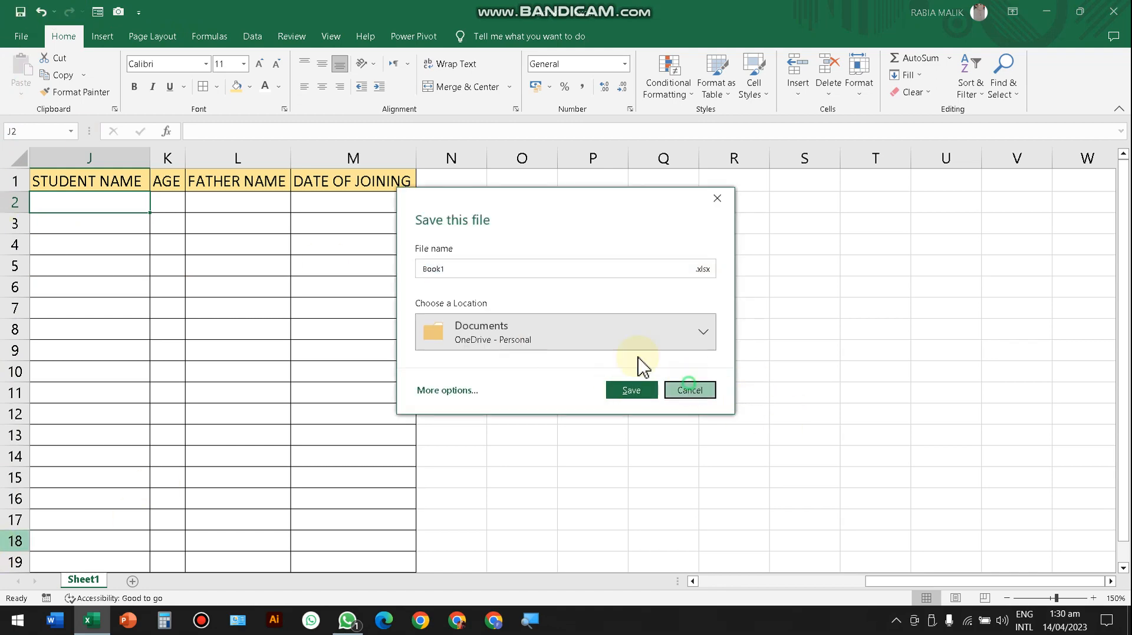
left_click(22, 40)
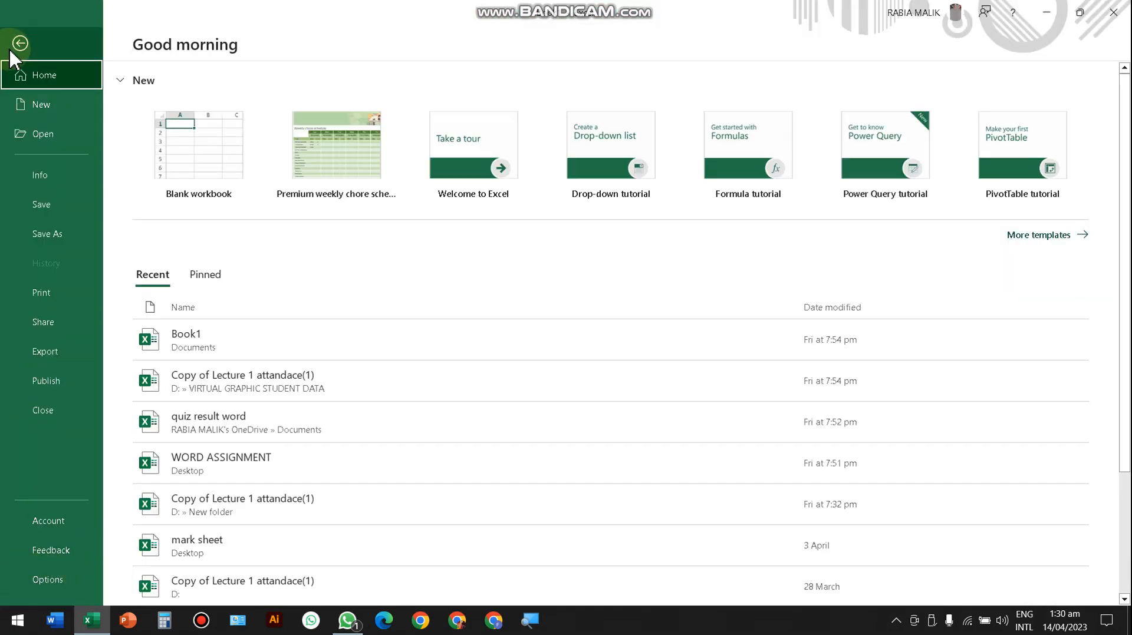
left_click(17, 15)
left_click(139, 8)
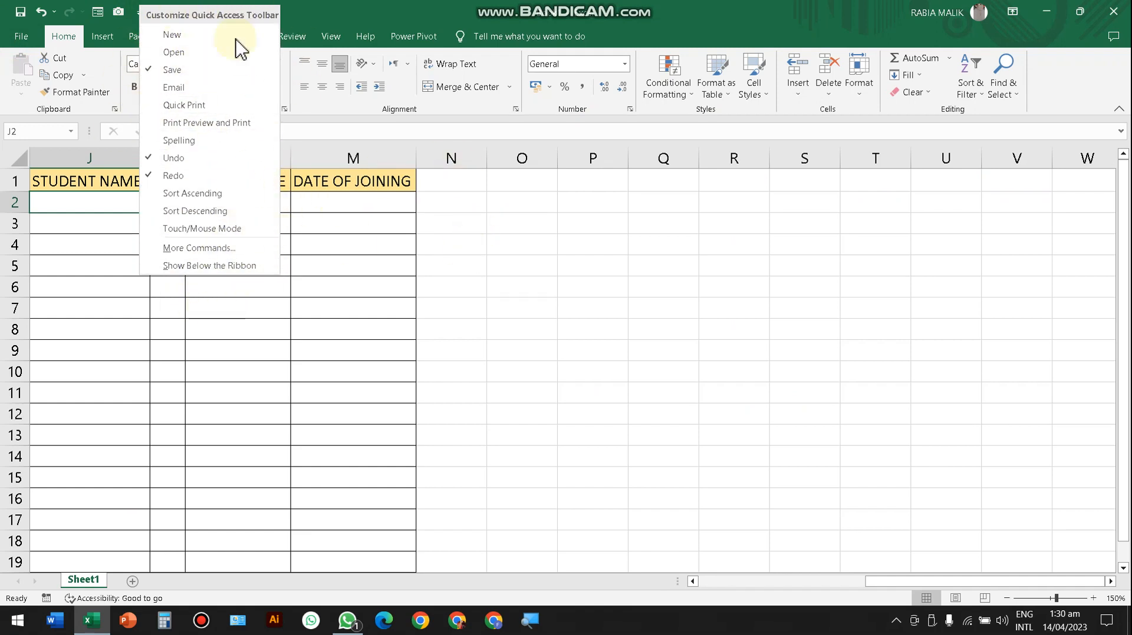
left_click(354, 12)
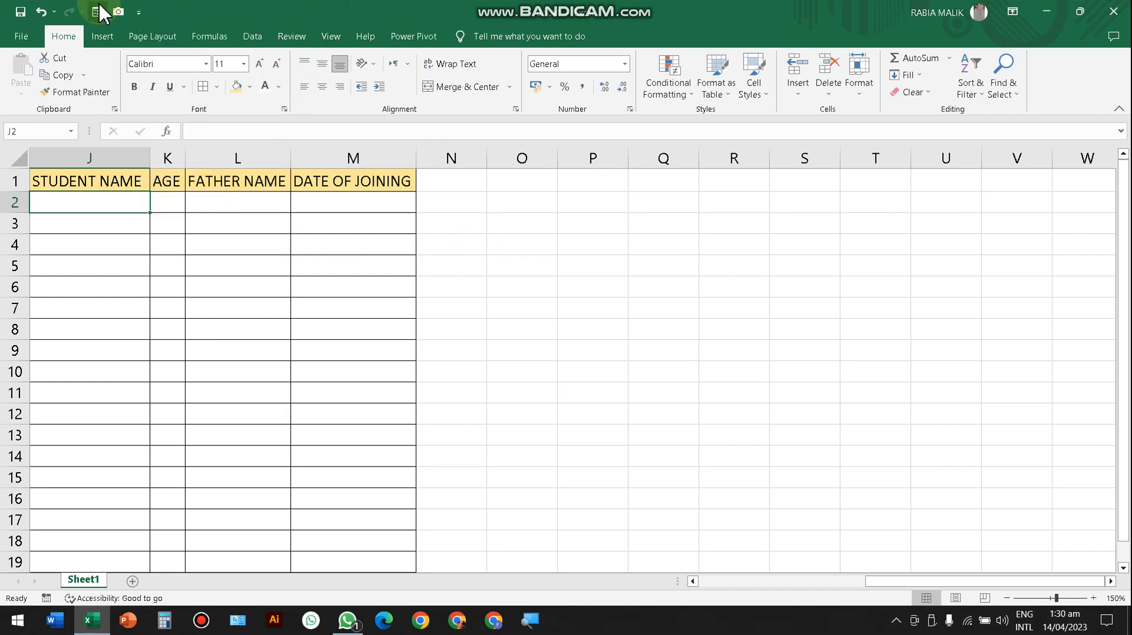
Open the data entry form for the table with row 1 as its labels and enter the first student's name
left_click(97, 10)
left_click(508, 369)
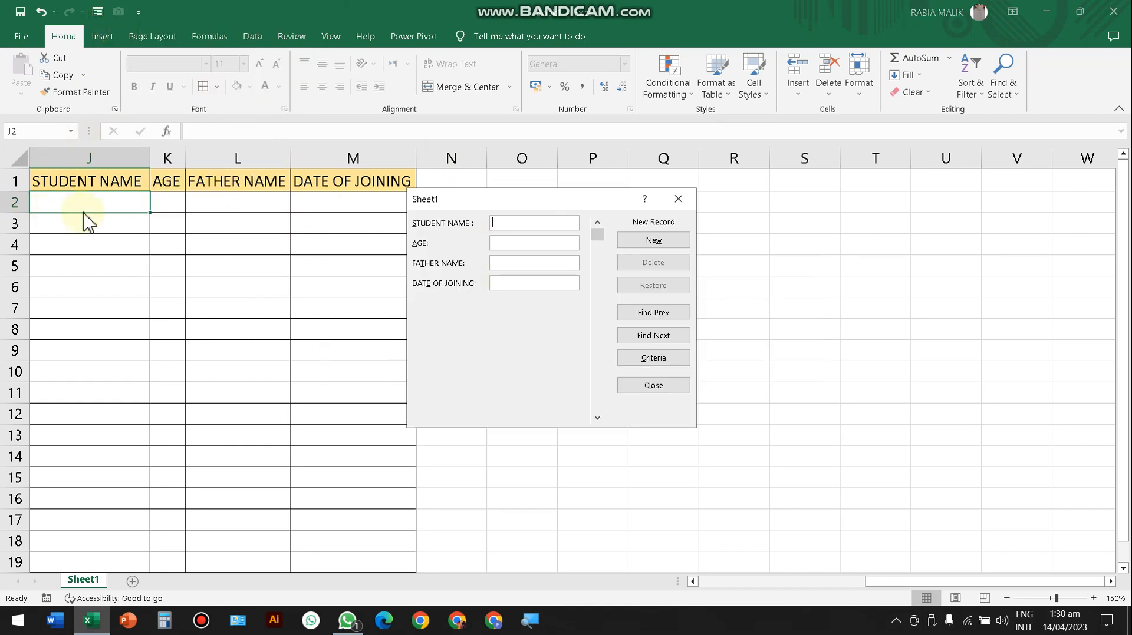
left_click(513, 226)
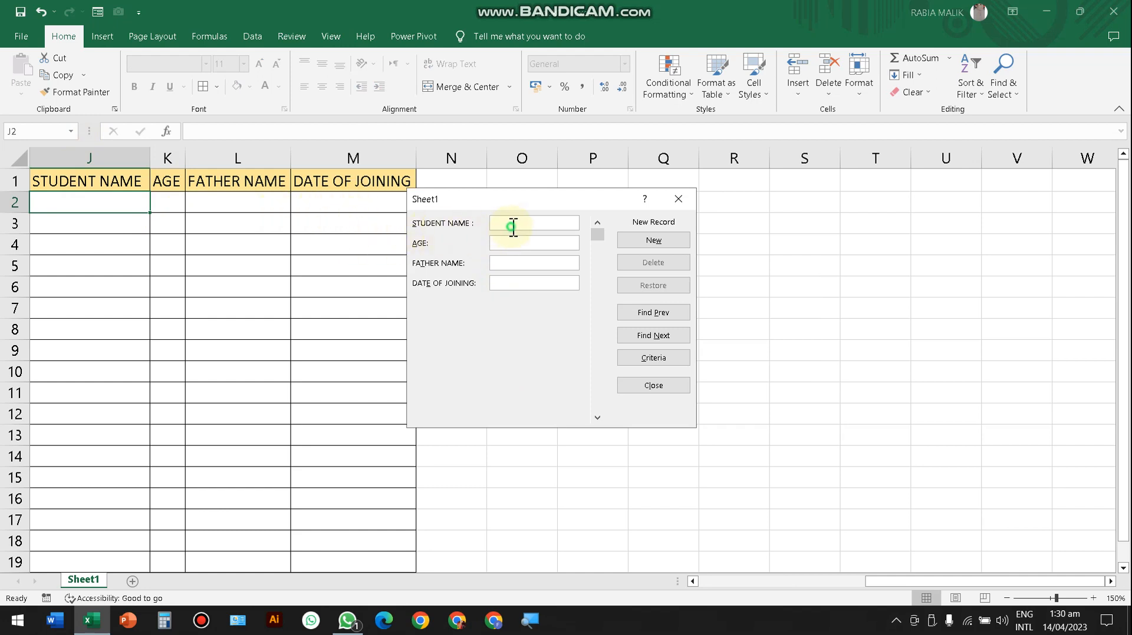
key("BackSpace")
key("BackSpace")
key("BackSpace")
key("BackSpace")
key("BackSpace")
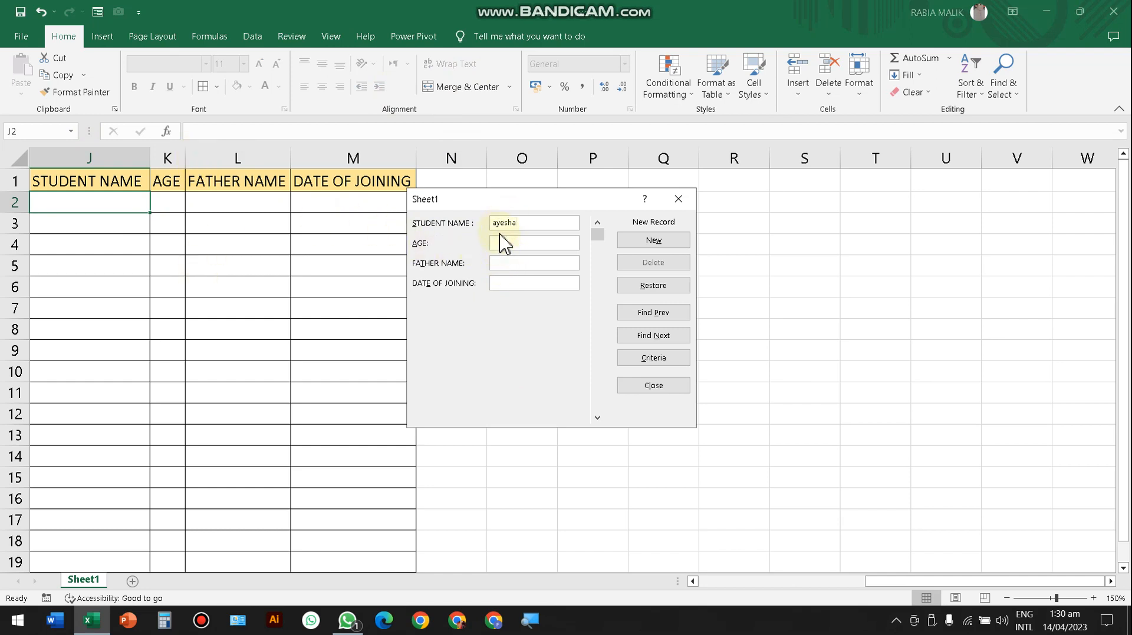
Complete the first record with age 23, the father's name and joining date 10/10/2010, and add it to the table
type("23")
left_click(528, 267)
type("shahid")
left_click(500, 282)
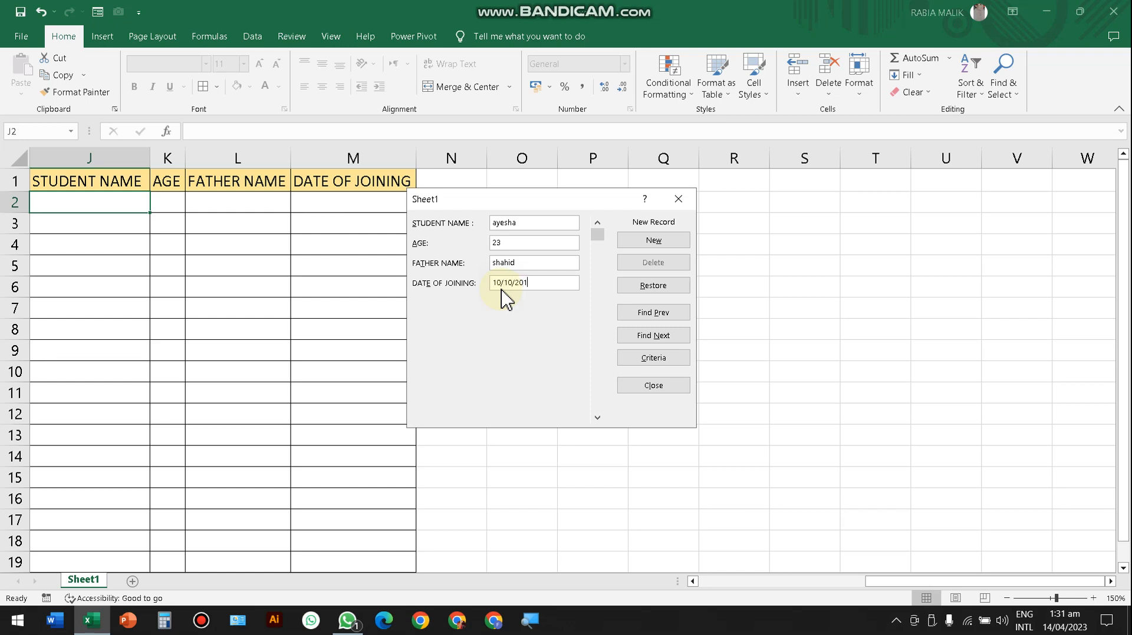
left_click(638, 243)
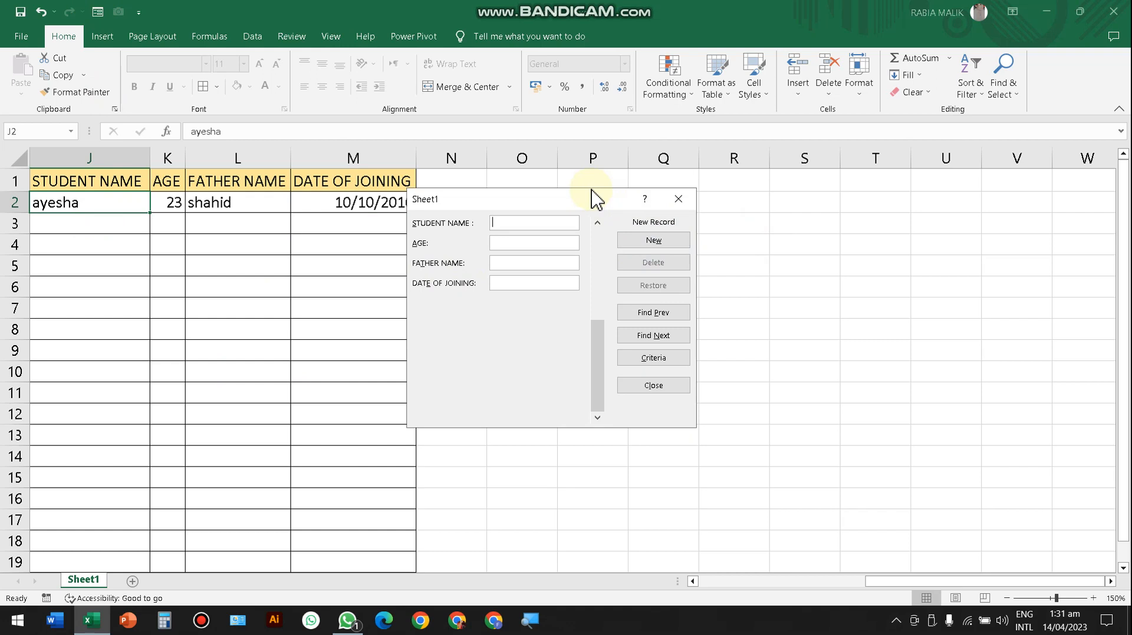
Add a second record with the student's name, age 18, the father's name and joining date 10/10/2010
left_click(527, 227)
type("zoya")
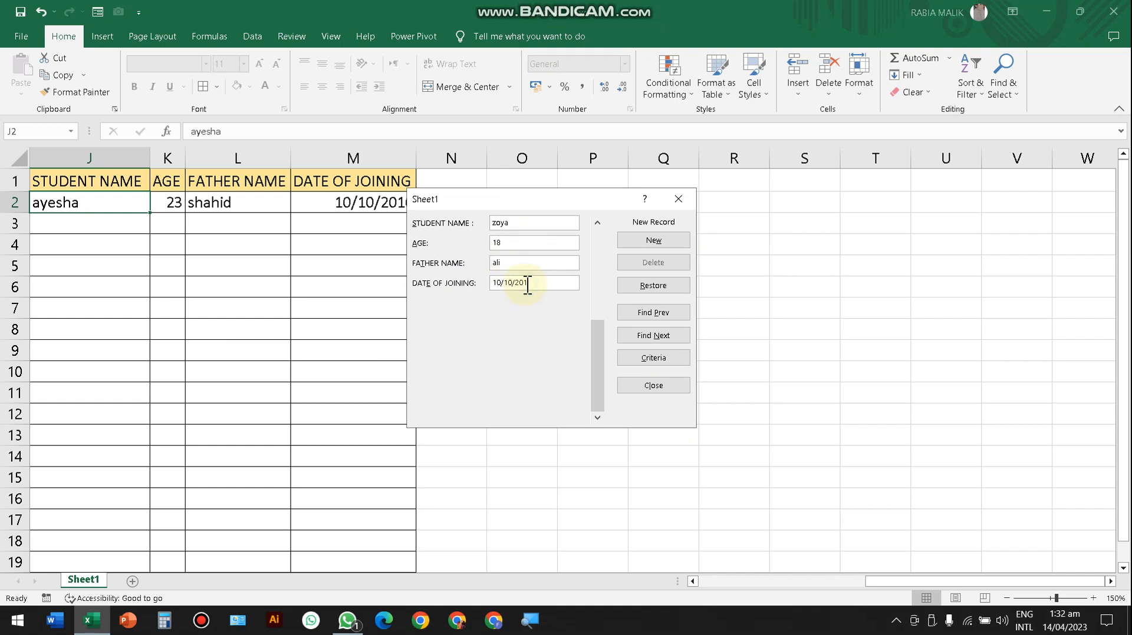
type("0")
key("Return")
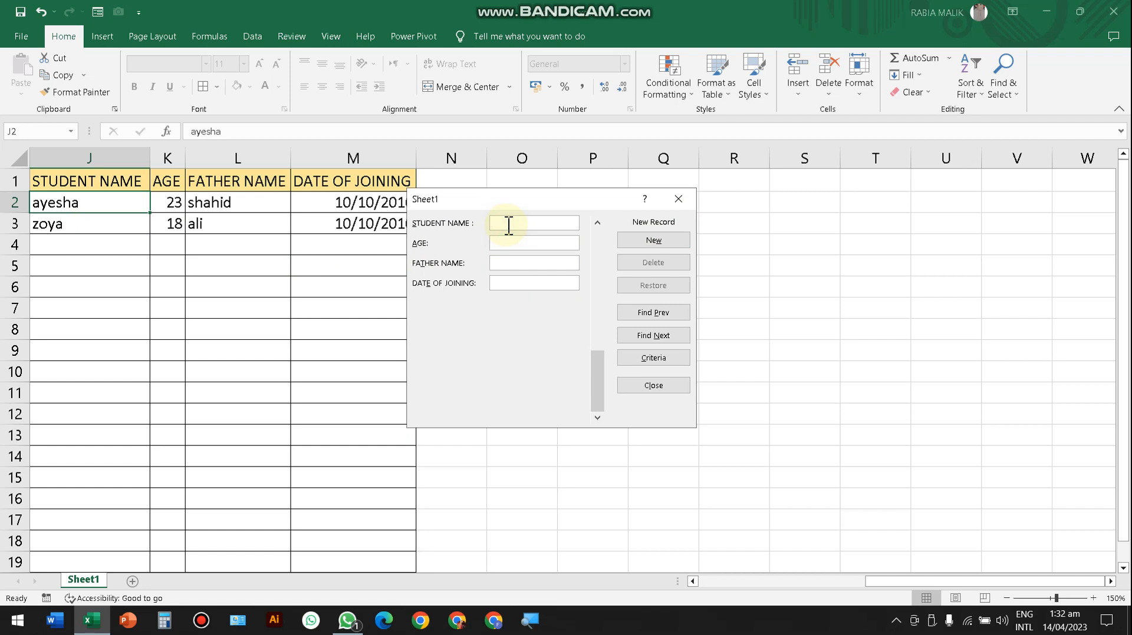
Add a third record holding only the student's name and return to that record in the form
type("nadia")
key("Return")
key("Up")
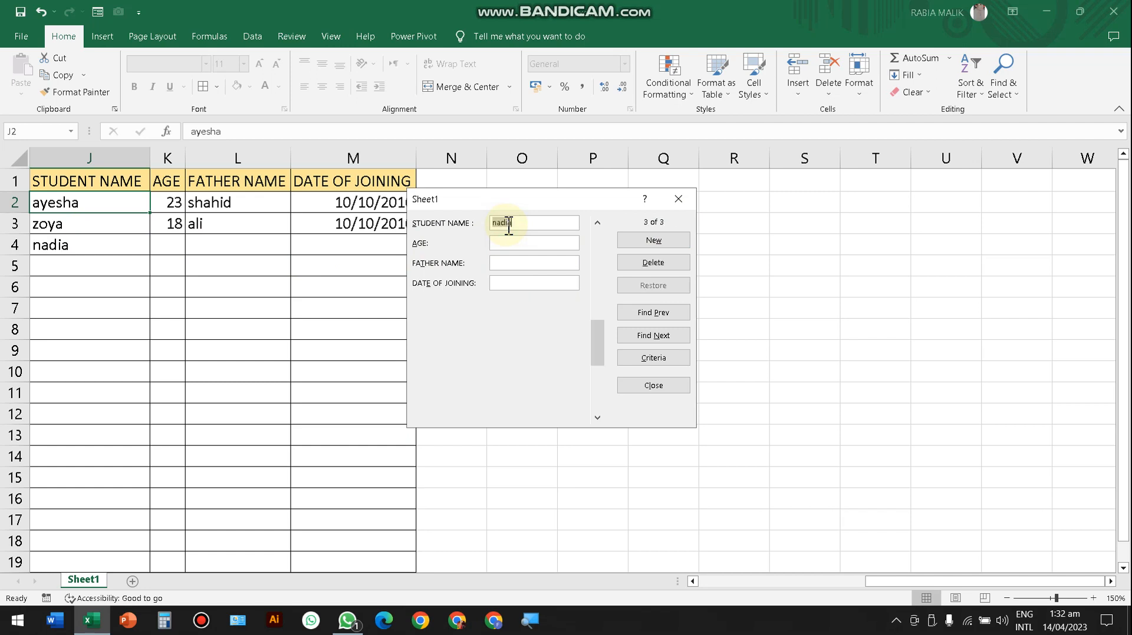
key("Down")
key("Up")
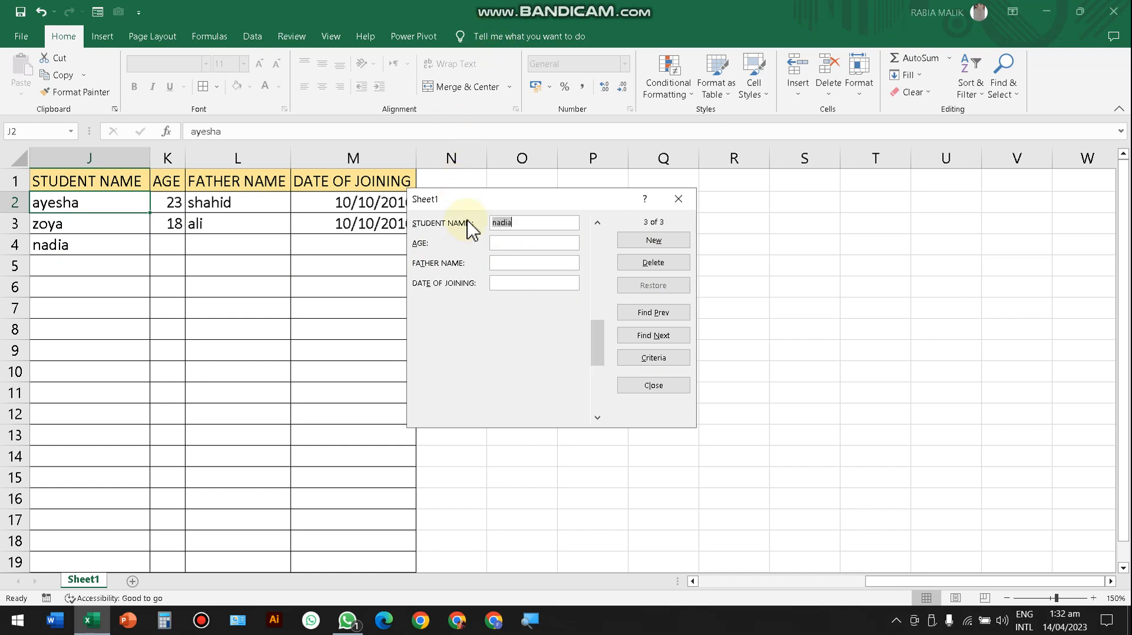
key("Down")
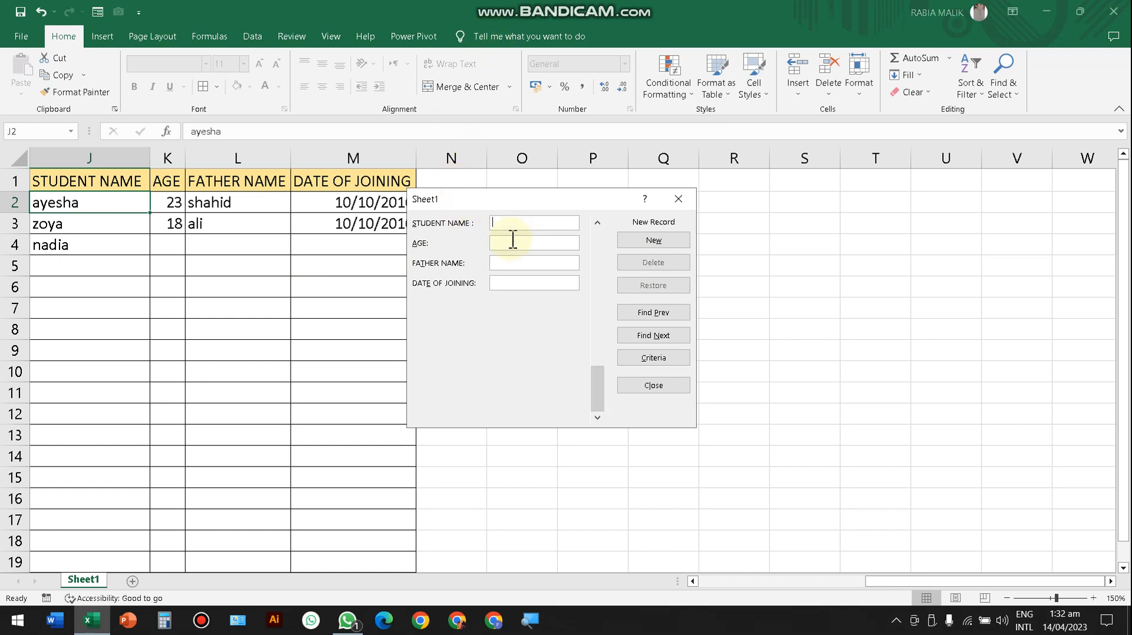
key("Up")
key("Down")
key("Up")
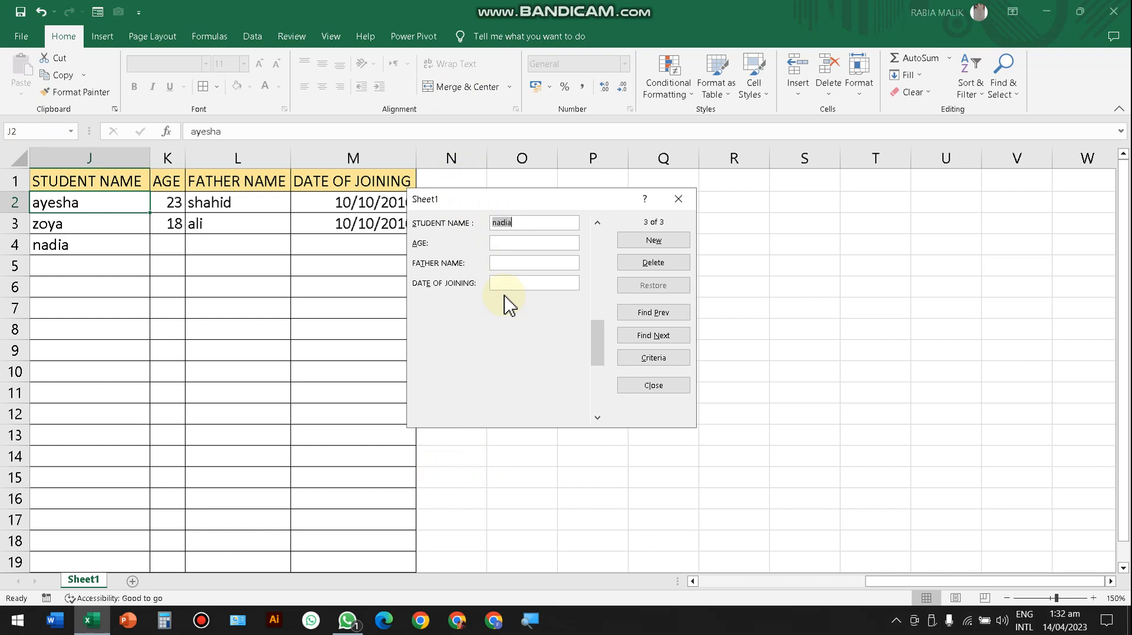
Complete the third record with age 20, the father's name and joining date 10/10/2010, and close the form
left_click(500, 242)
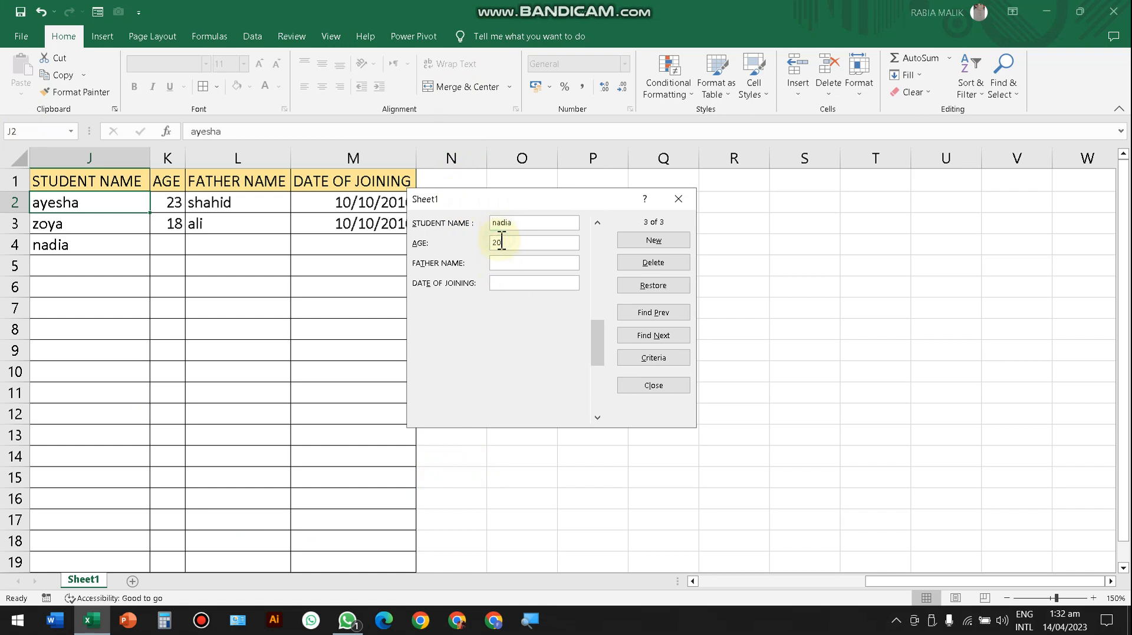
left_click(518, 262)
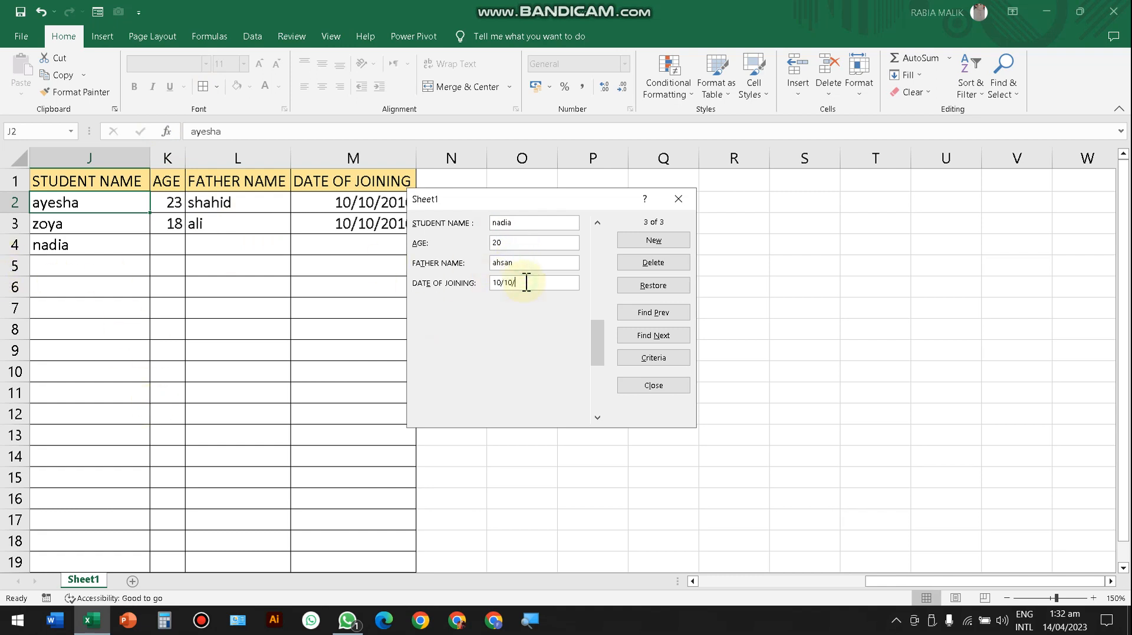
left_click(654, 240)
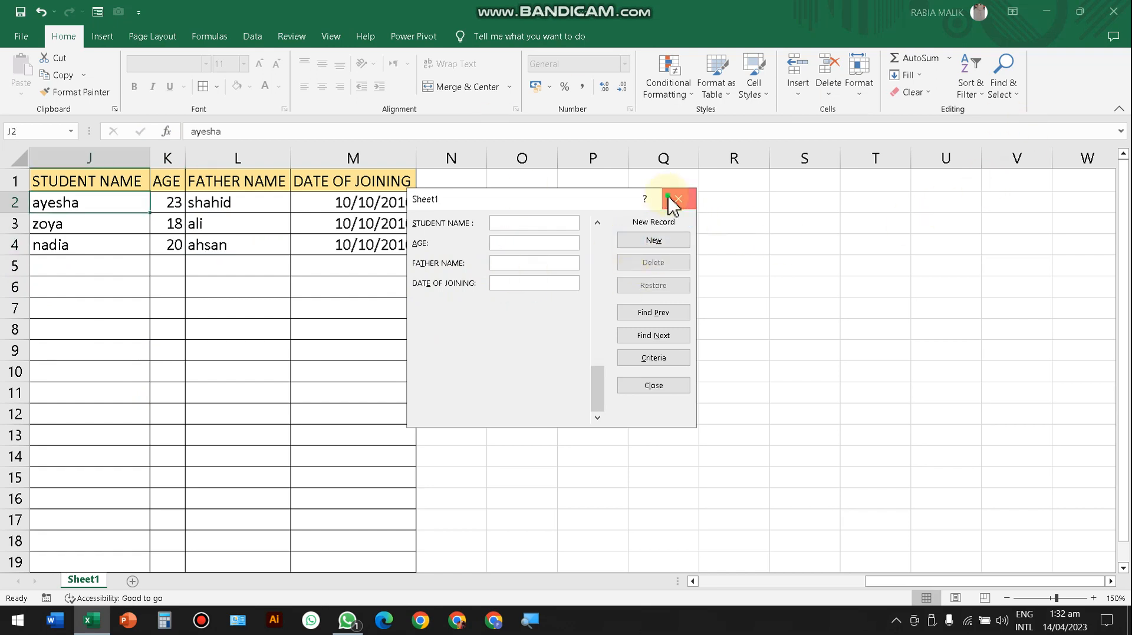
left_click(678, 199)
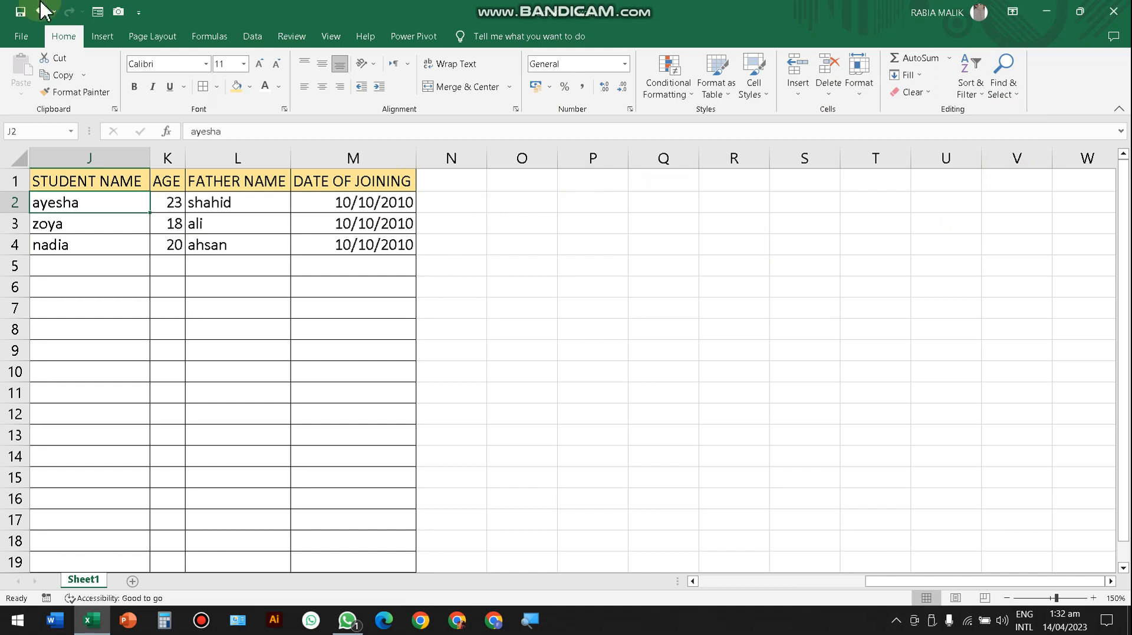
Enter the formula =UPPER(J2:J4) in cell N2 to convert the student names to uppercase
left_click(93, 243)
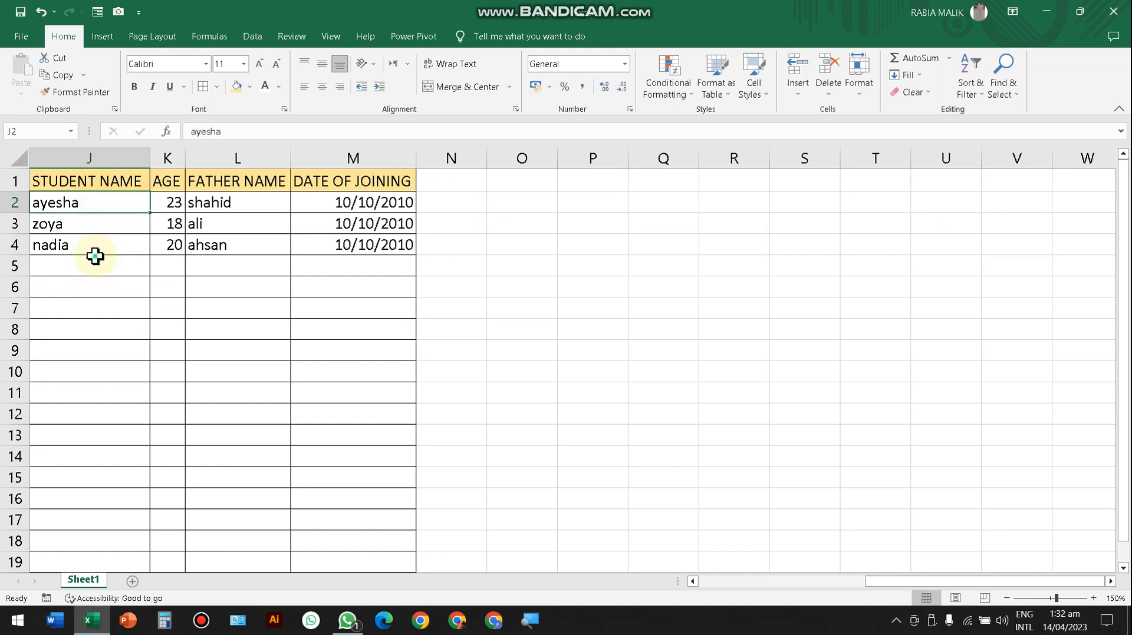
left_click(450, 198)
type("=")
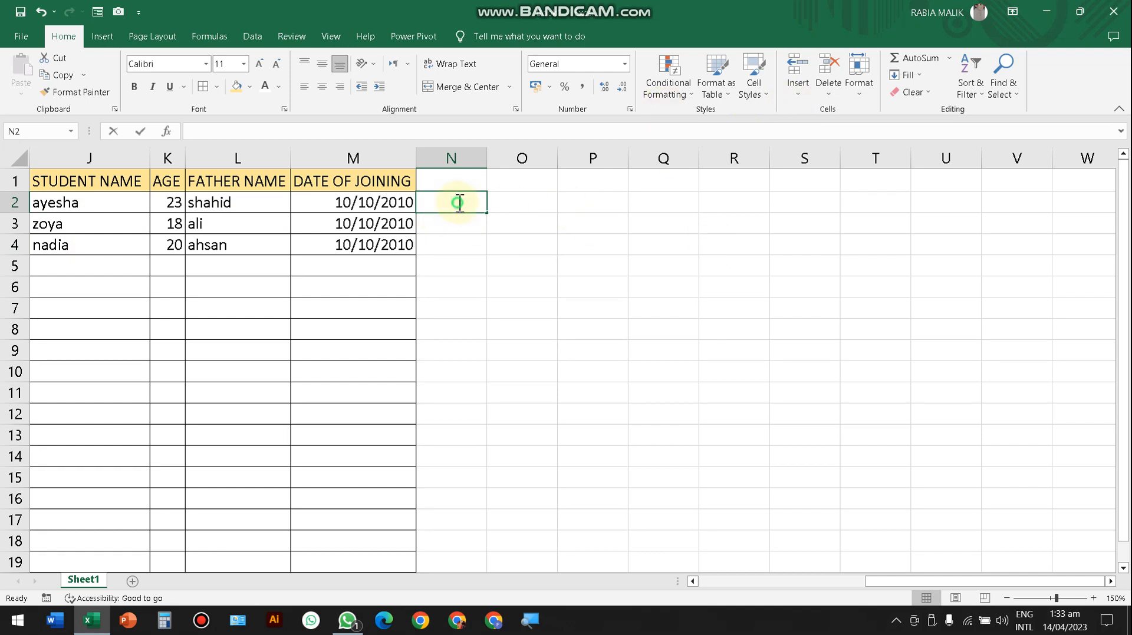
type("upper")
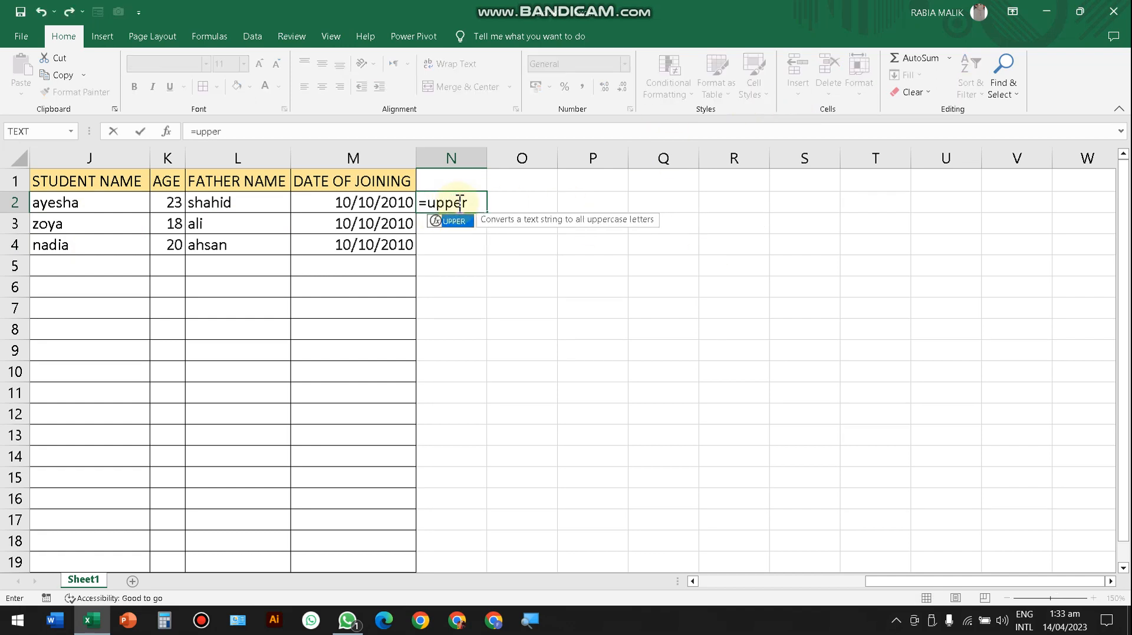
type("(")
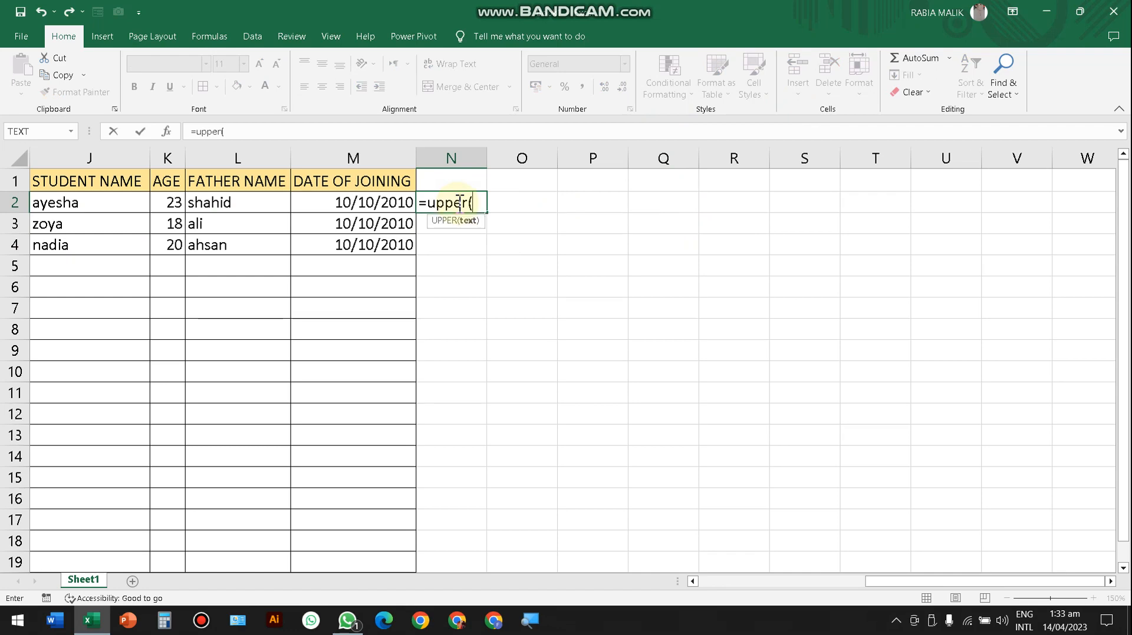
left_click(109, 205)
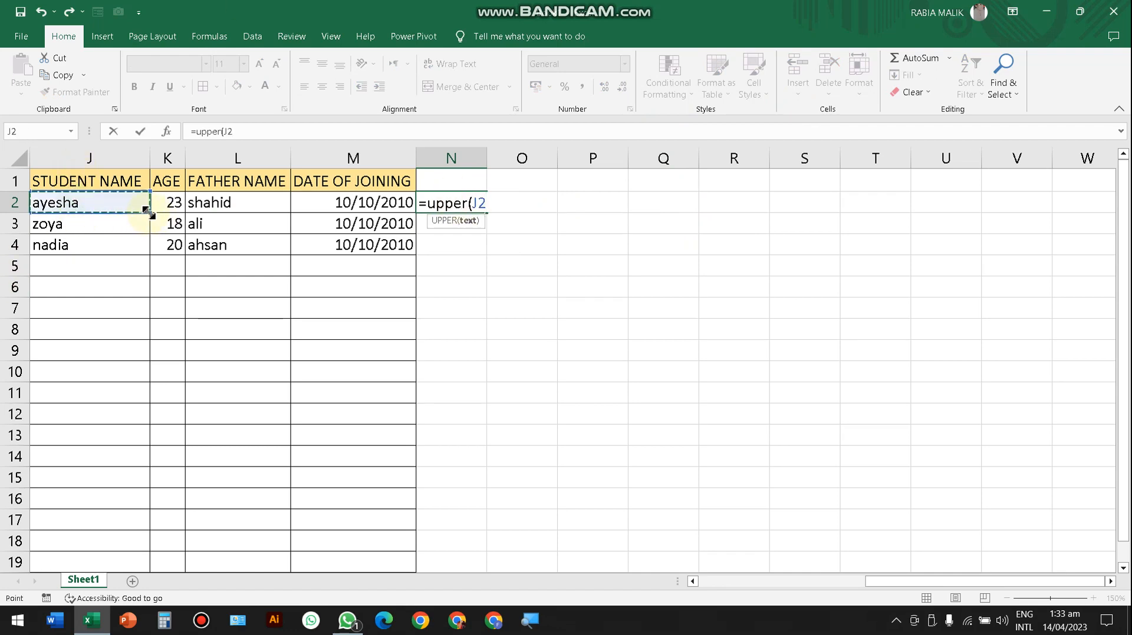
left_click_drag(147, 207, 149, 251)
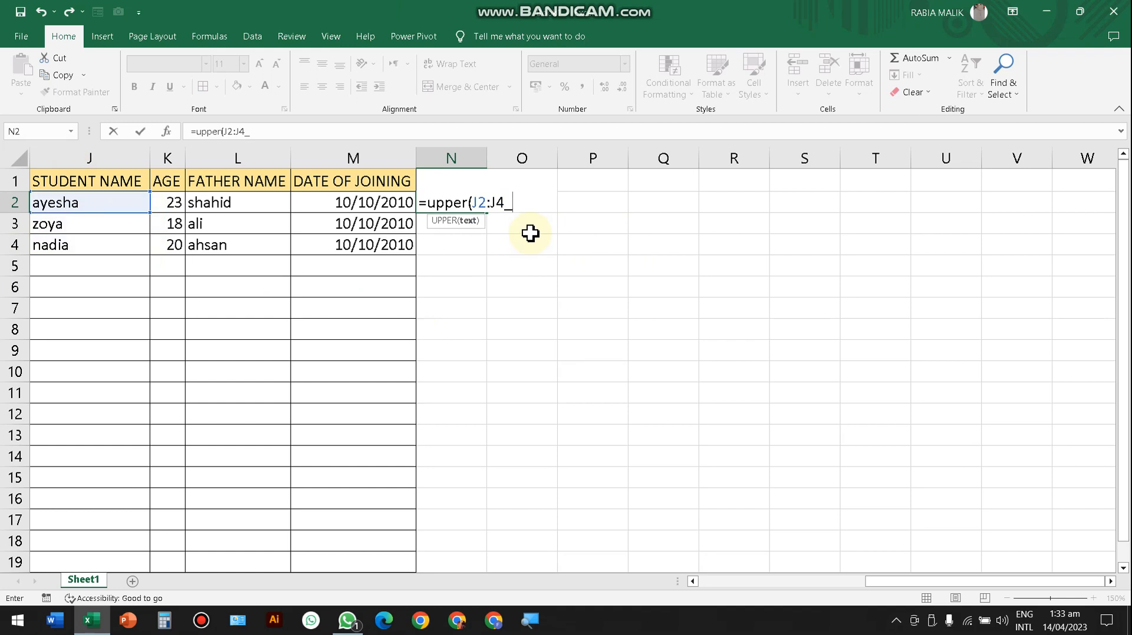
type(")")
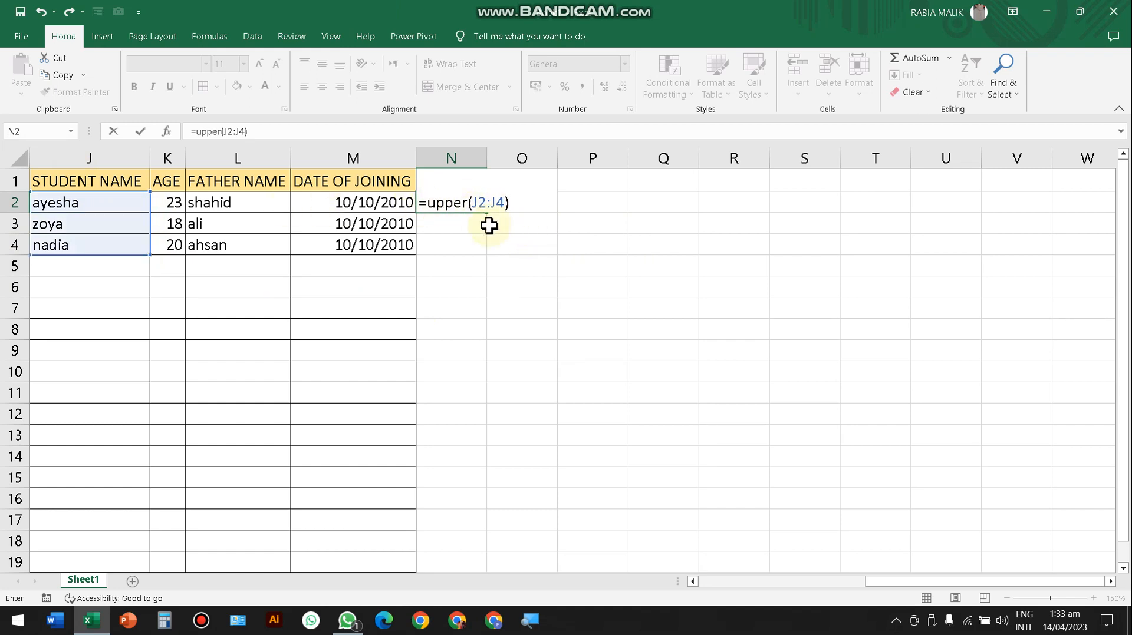
key("Return")
Fill the uppercase formula from N2 down to N4
left_click(472, 201)
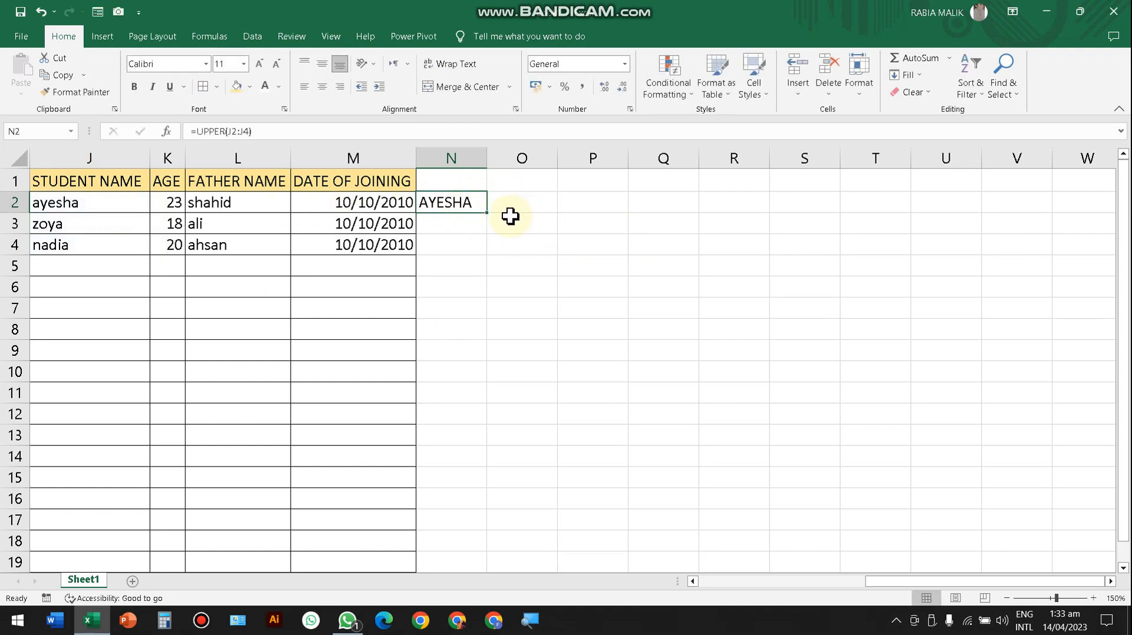
left_click_drag(487, 213, 488, 257)
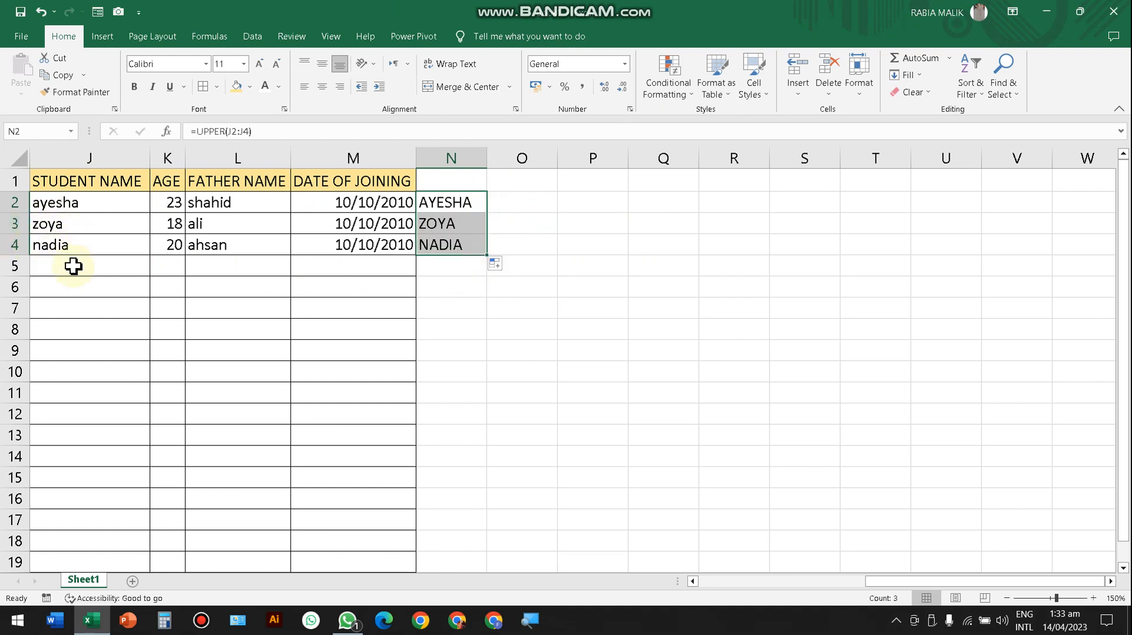
left_click(461, 242)
left_click_drag(461, 202, 457, 245)
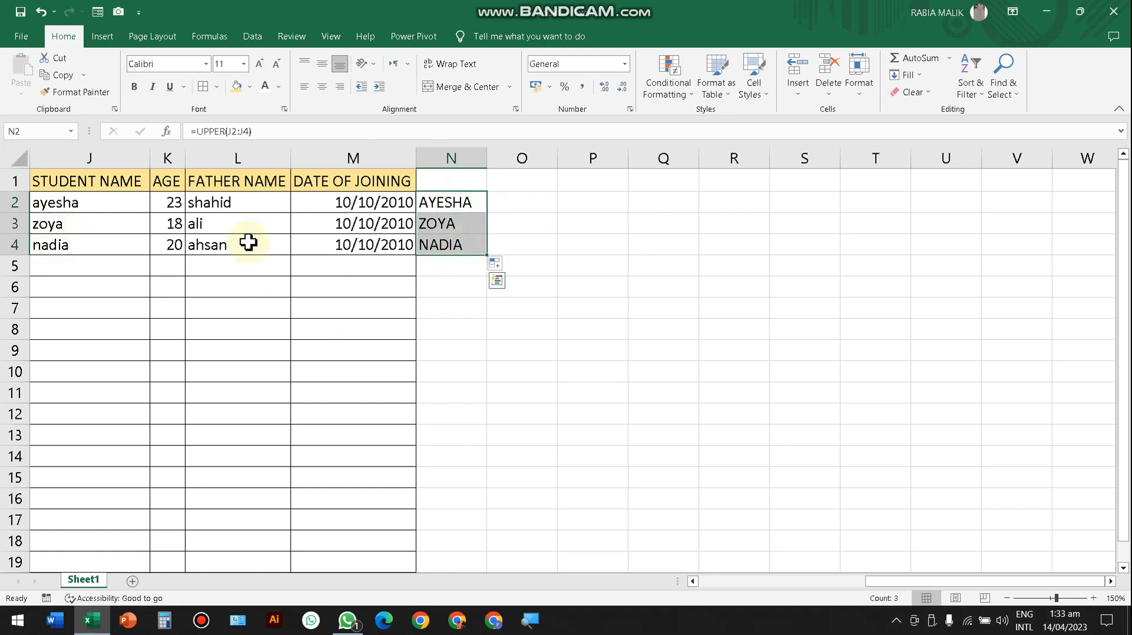
Copy the uppercase names in cells N2:N4
left_click(68, 210)
left_click(465, 206)
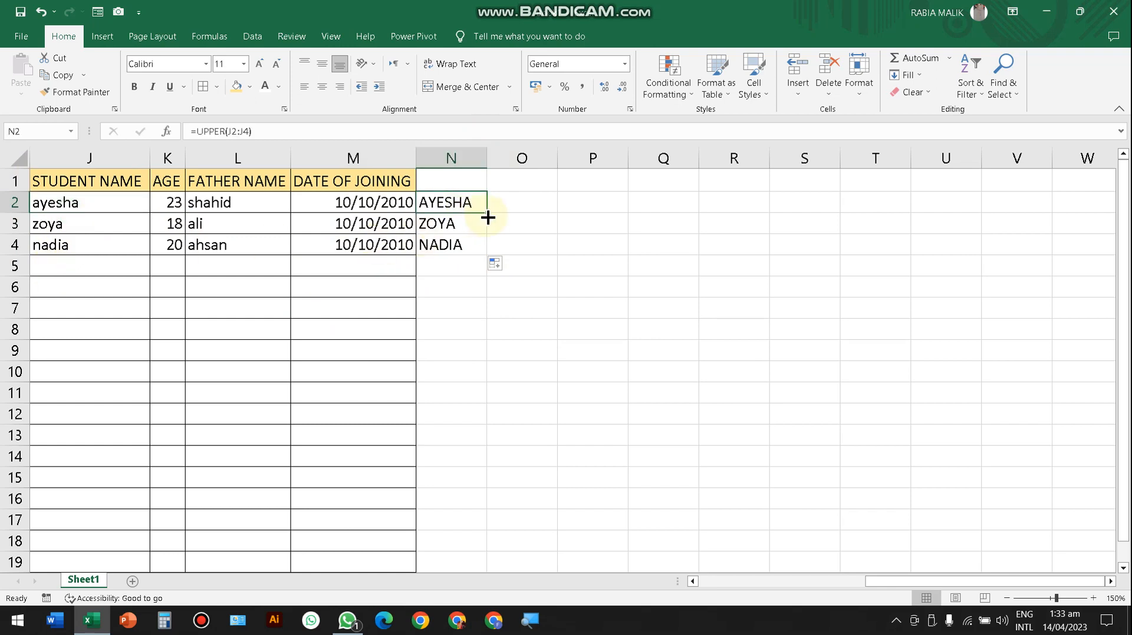
key("shift+Down")
key("shift+Down")
key("ctrl+c")
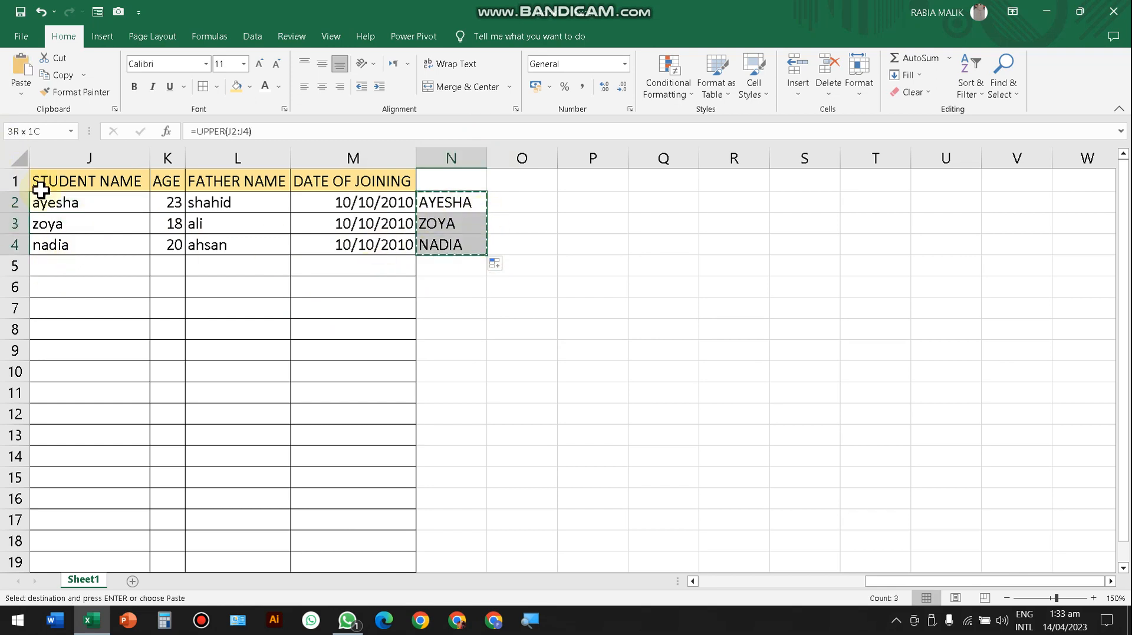
left_click(21, 96)
left_click(45, 254)
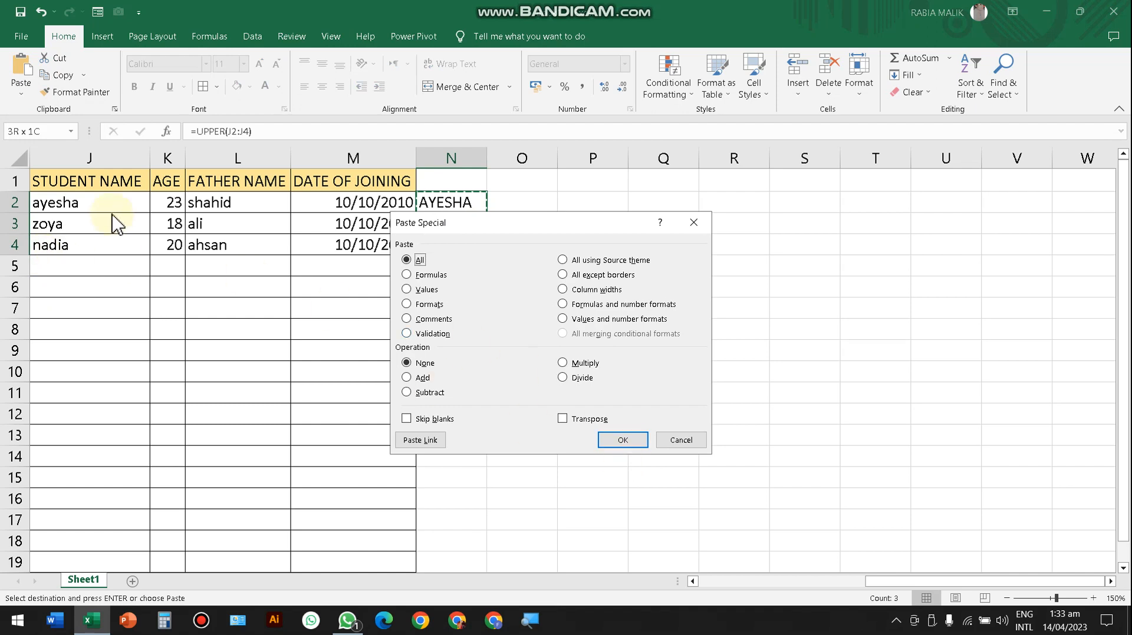
left_click(677, 442)
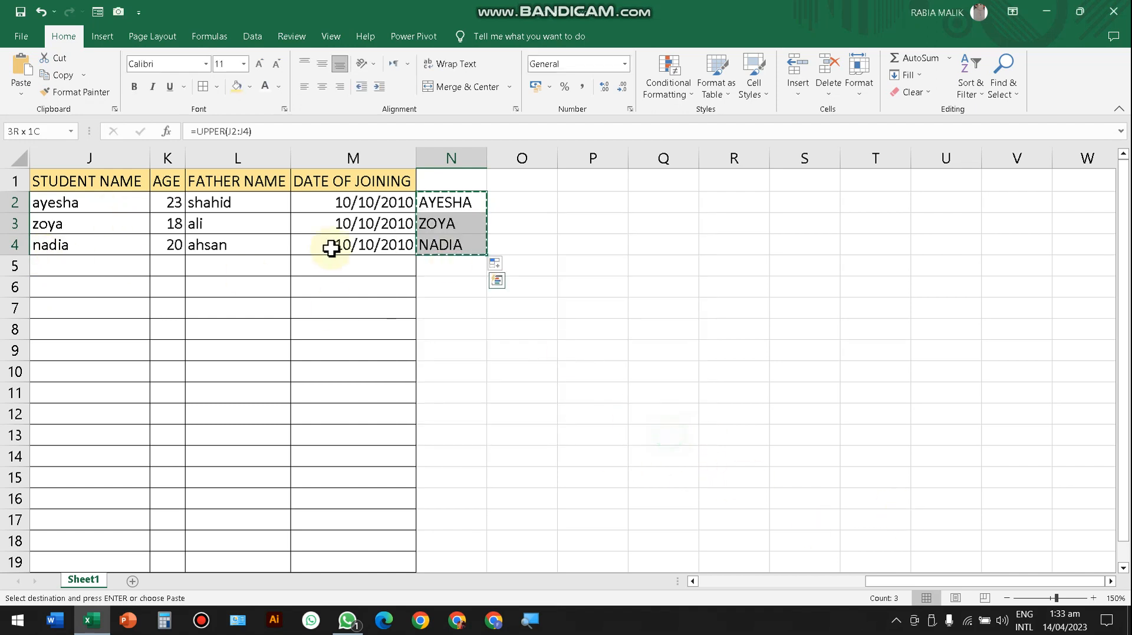
Paste the copied uppercase names as values only over the student names starting at cell J2
left_click(60, 202)
left_click(21, 94)
left_click(47, 253)
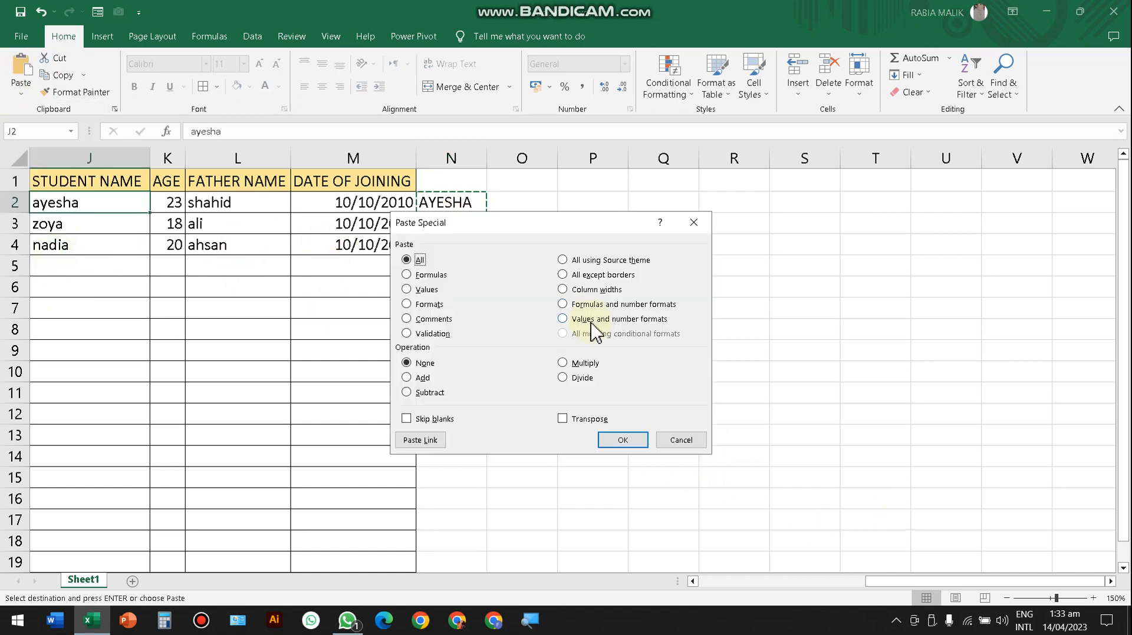
left_click(424, 290)
left_click(610, 440)
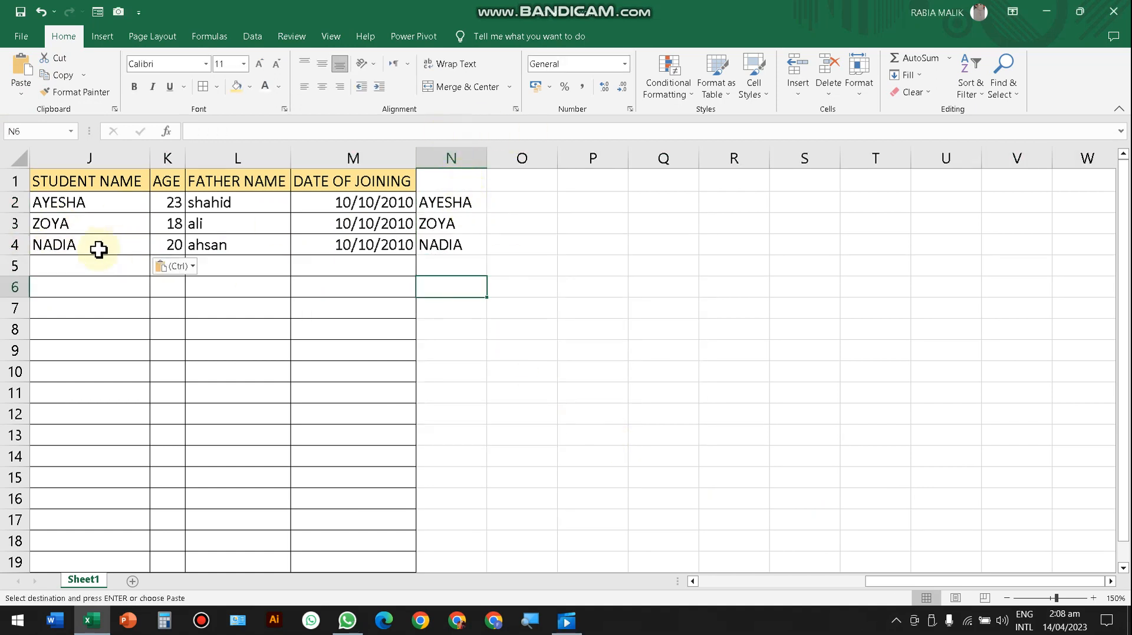
left_click(100, 202)
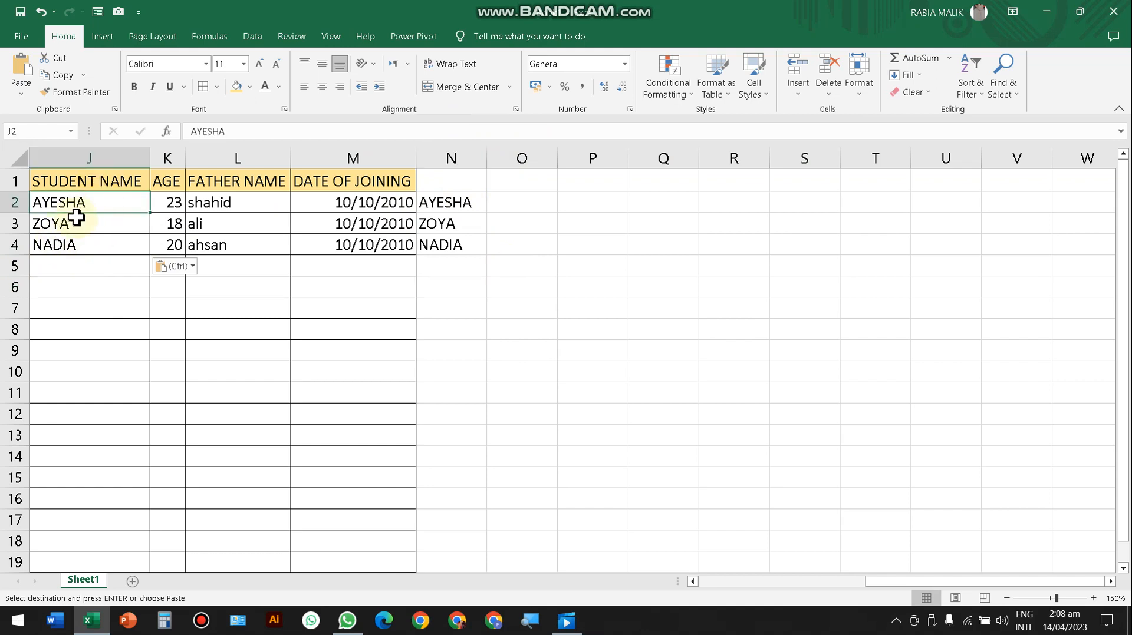
left_click(76, 218)
key("ctrl+z")
key("ctrl+y")
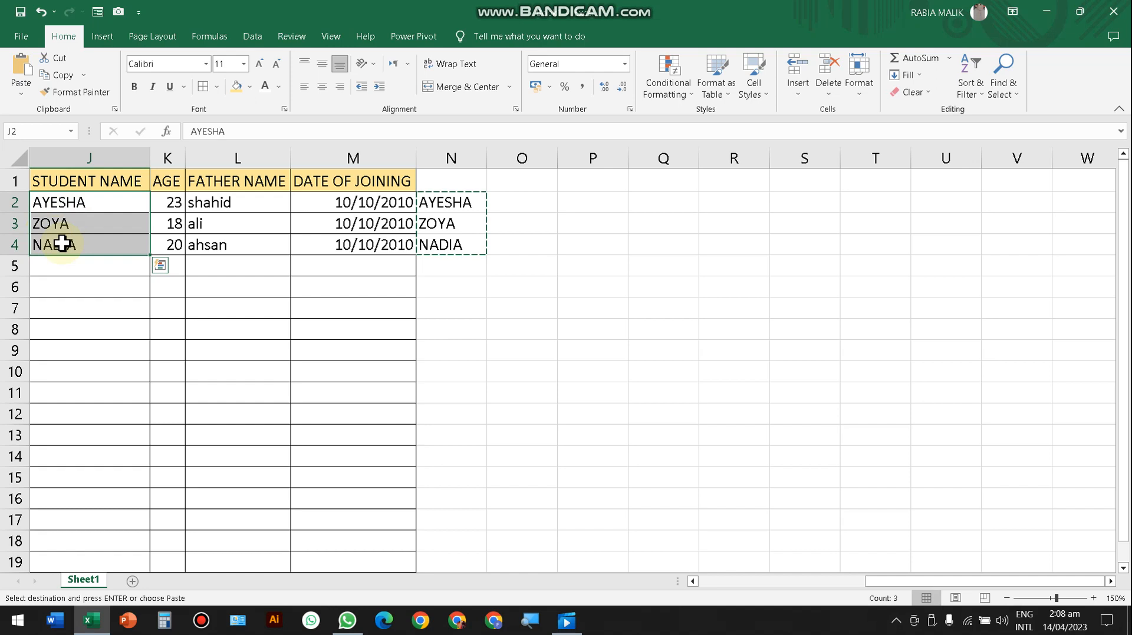
left_click(518, 262)
left_click(457, 348)
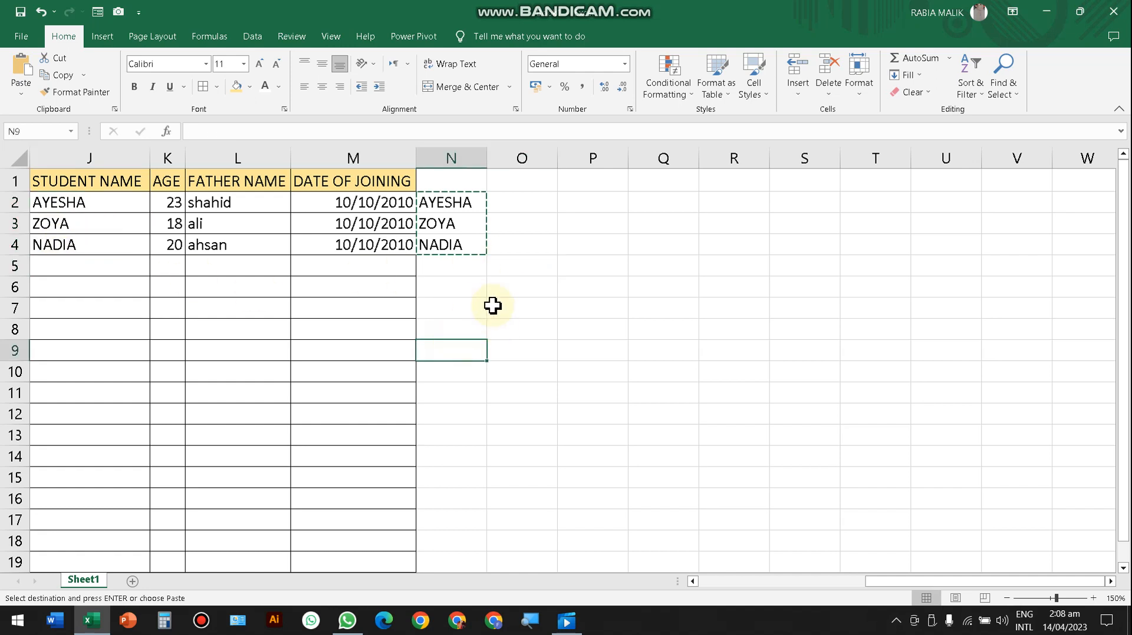
left_click(472, 248)
left_click(465, 309)
left_click(195, 248)
left_click(448, 323)
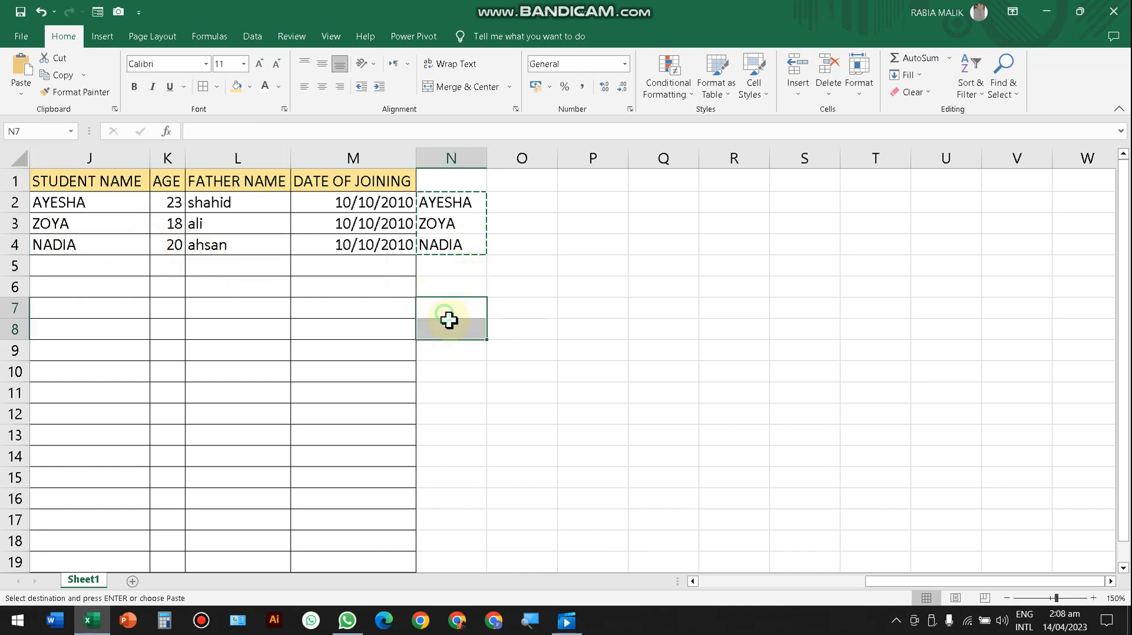
left_click(360, 304)
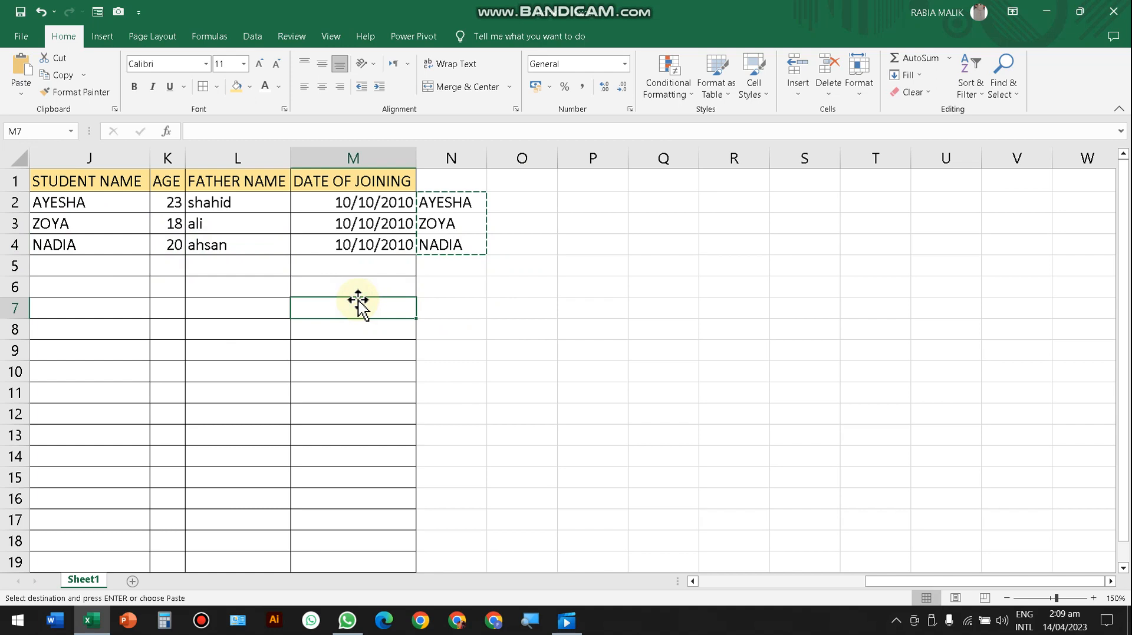
Clear the helper formulas from cells N2:N4
left_click(441, 249)
left_click(472, 208)
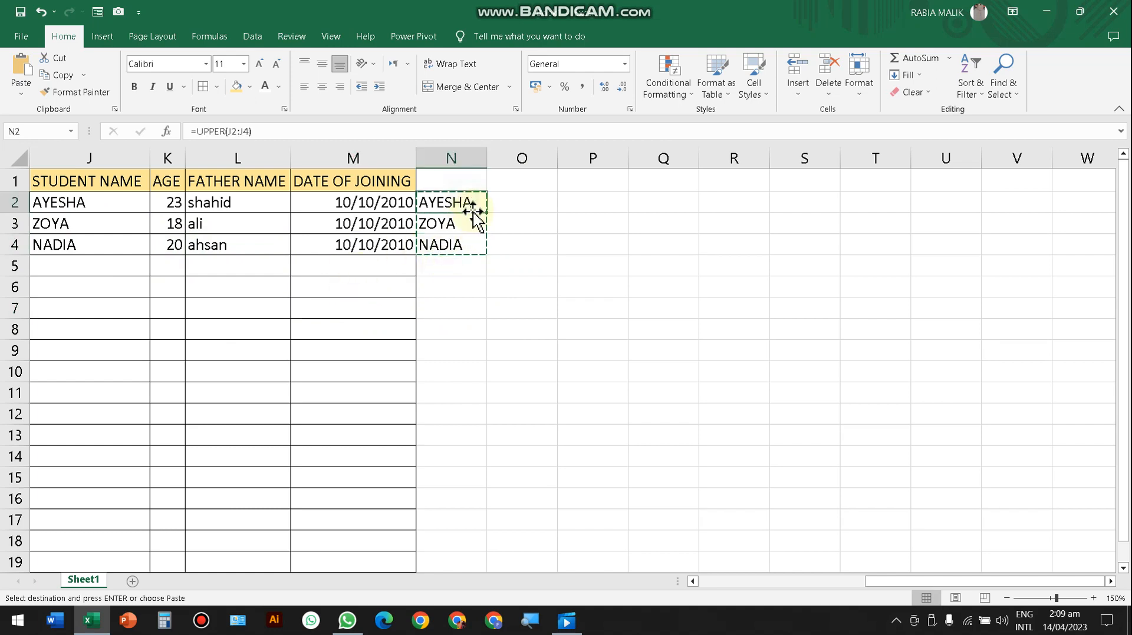
left_click_drag(473, 211, 472, 211)
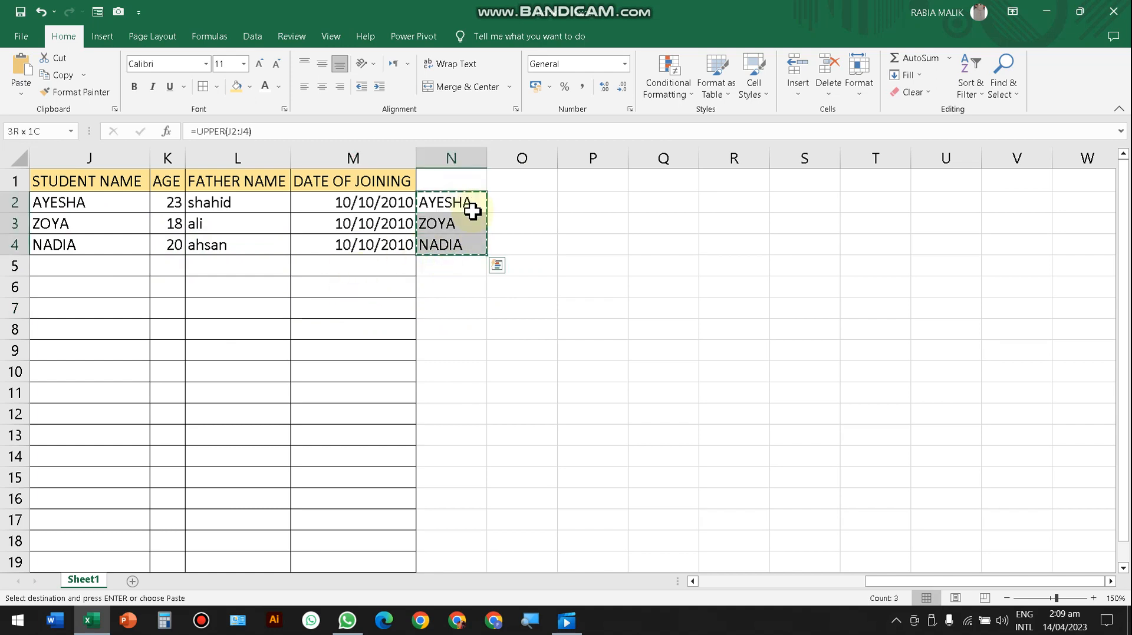
key("Delete")
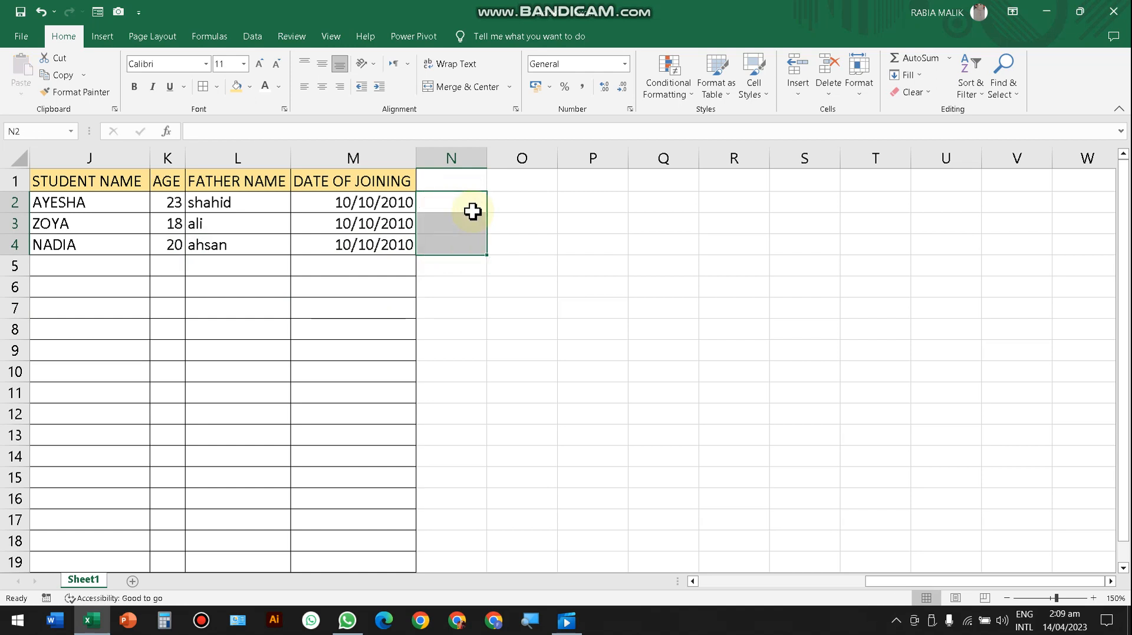
key("ctrl+z")
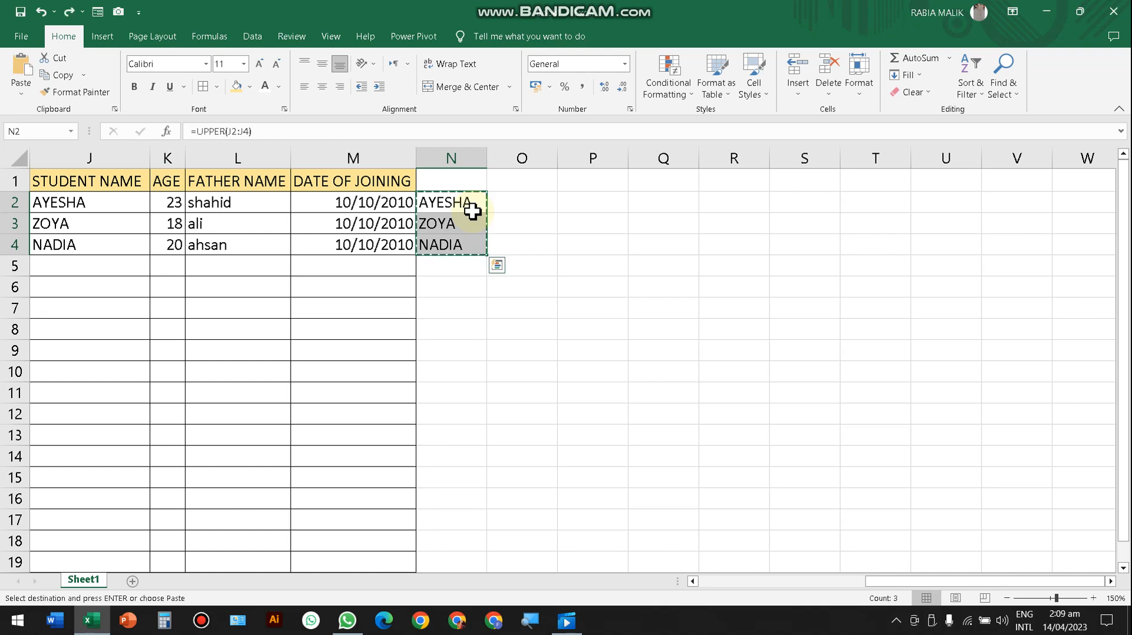
key("Delete")
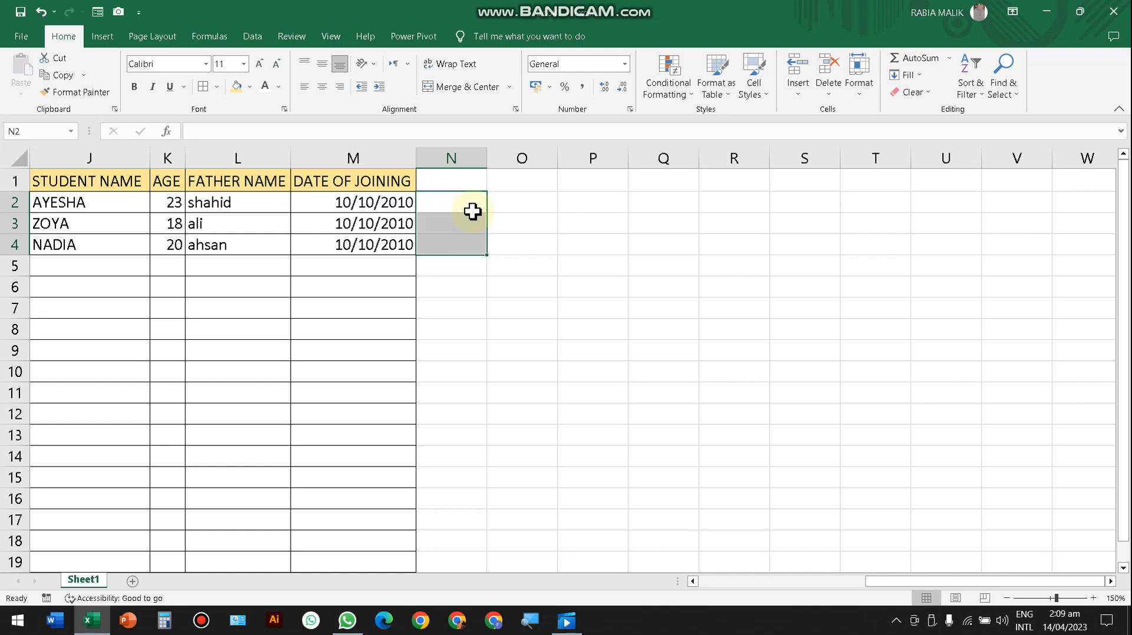
left_click(425, 303)
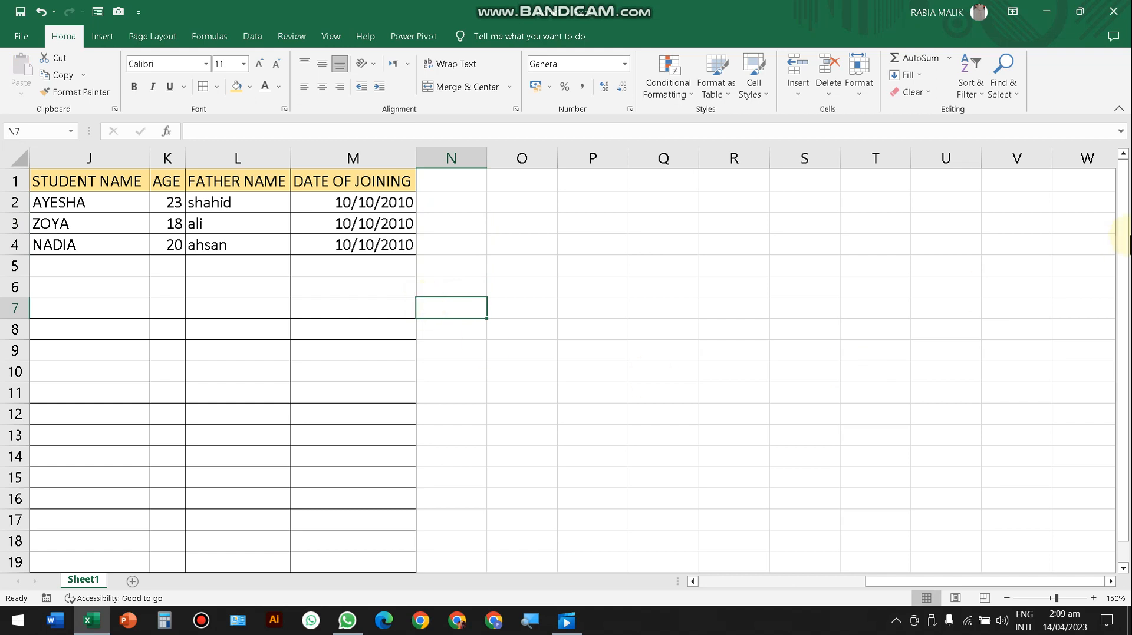
mouse_move(1126, 463)
left_mouse_down()
mouse_move(1126, 526)
mouse_move(1125, 471)
left_mouse_up()
left_click(532, 479)
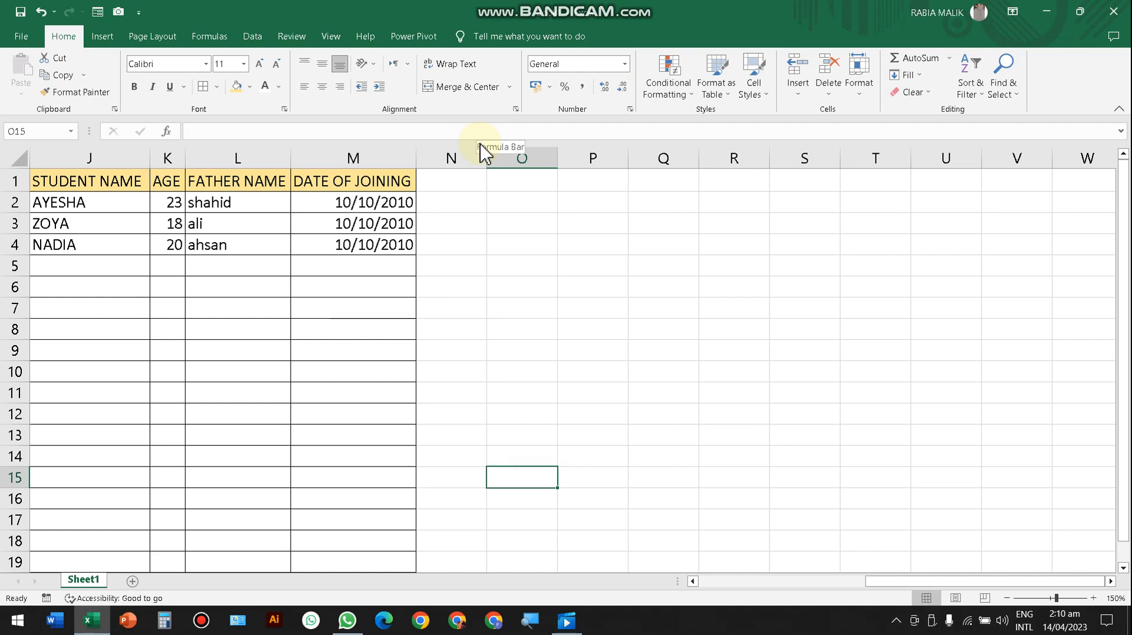
left_click(519, 287)
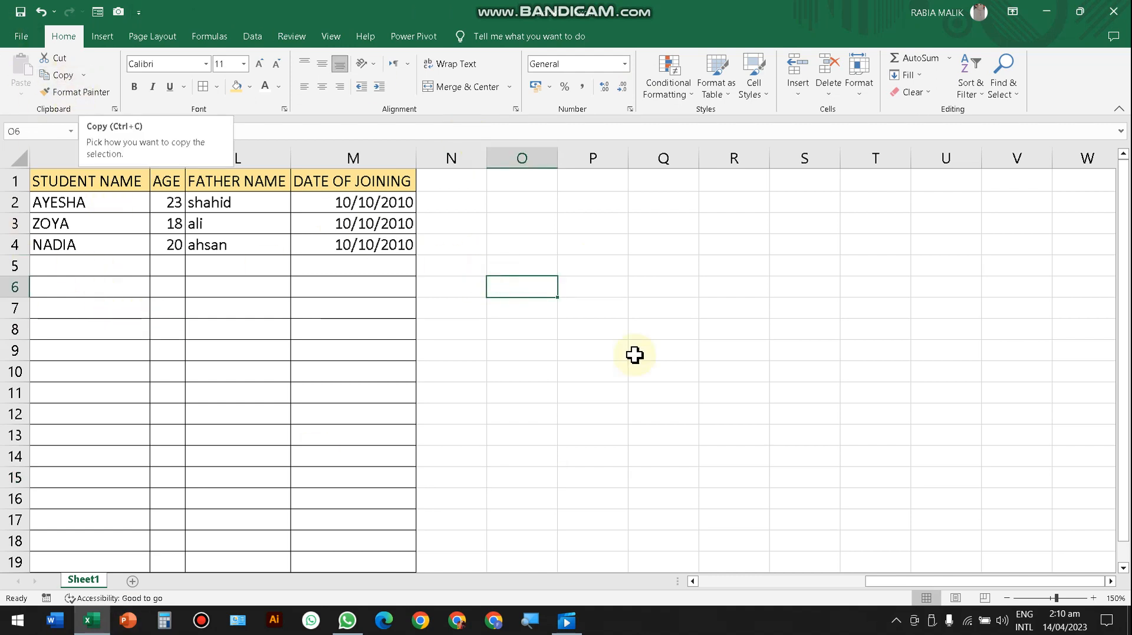
Minimize the workbook and open the "students data" text file from the desktop in a full-size Notepad window
left_click(1047, 11)
double_click(52, 416)
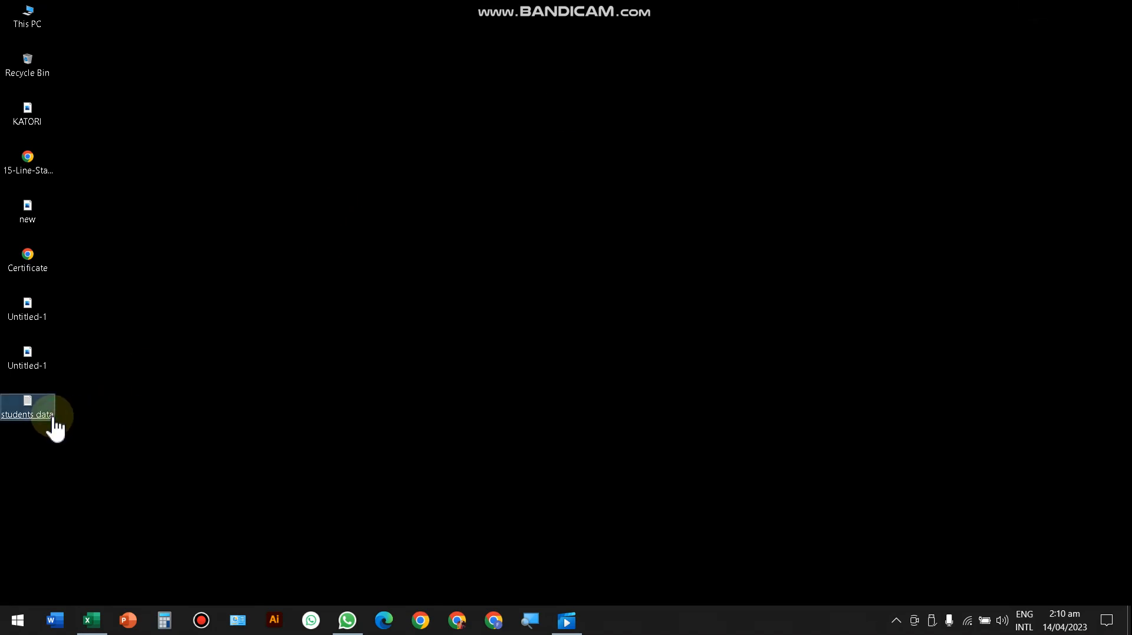
left_click_drag(374, 21, 518, 108)
left_click(597, 101)
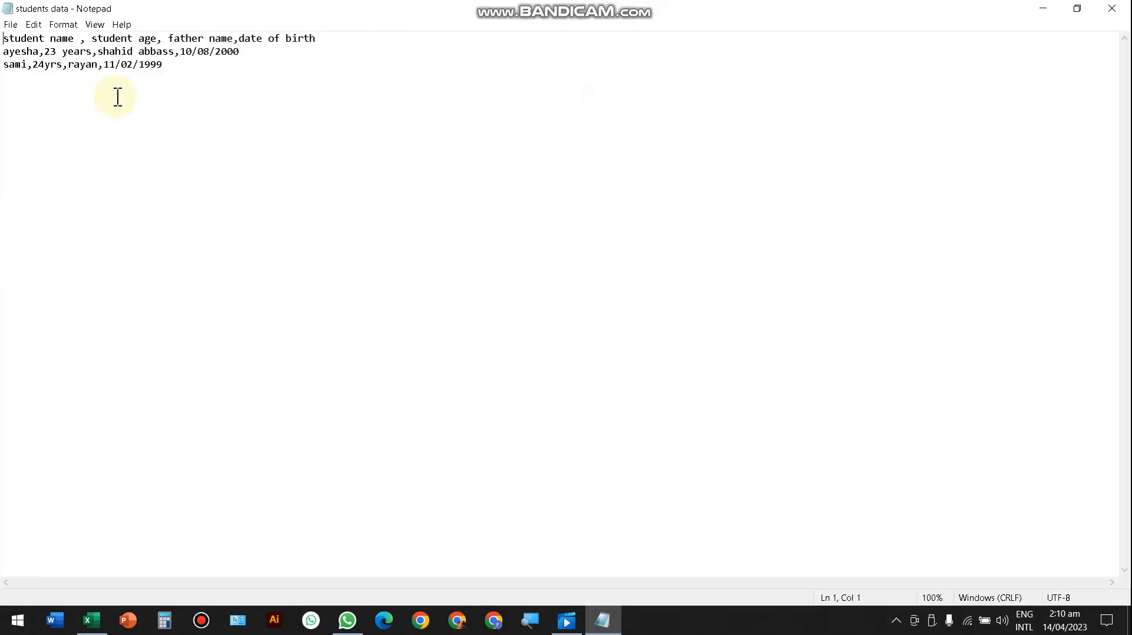
Examine the header line and the comma-separated student records in the text file, and minimize its window
left_click_drag(14, 39, 328, 47)
left_click(328, 47)
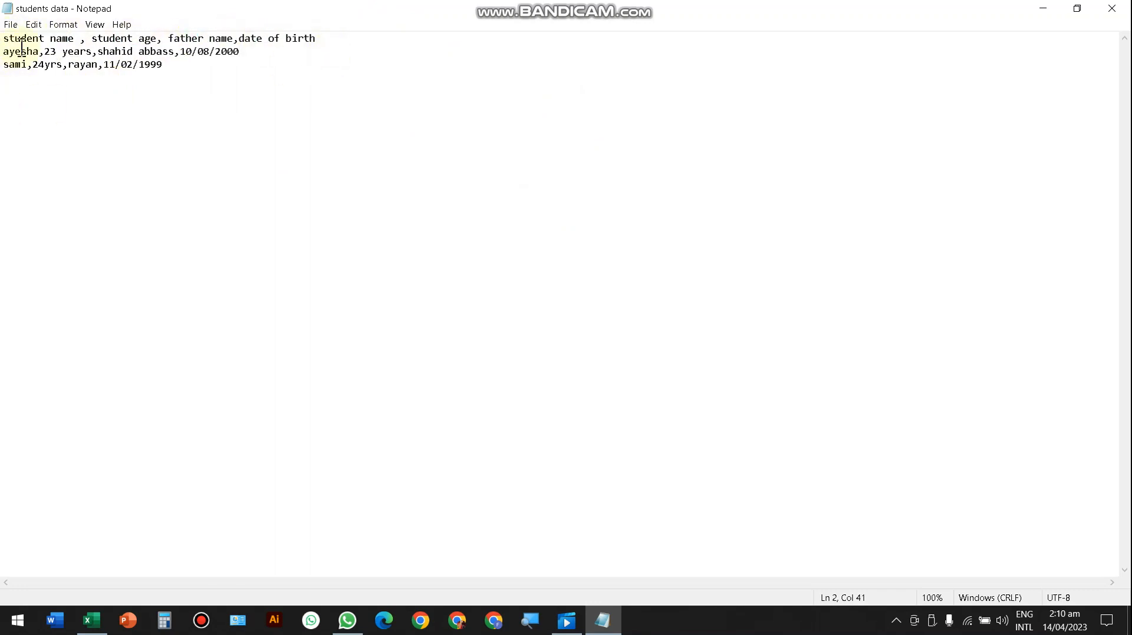
double_click(4, 53)
left_click(397, 142)
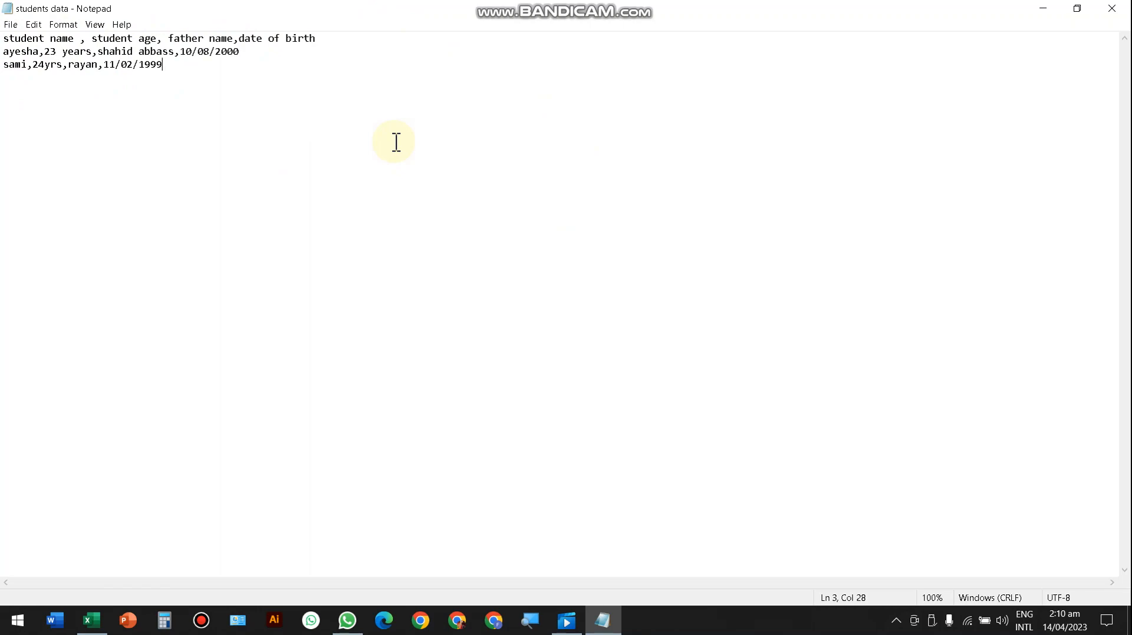
left_click_drag(185, 74, 8, 39)
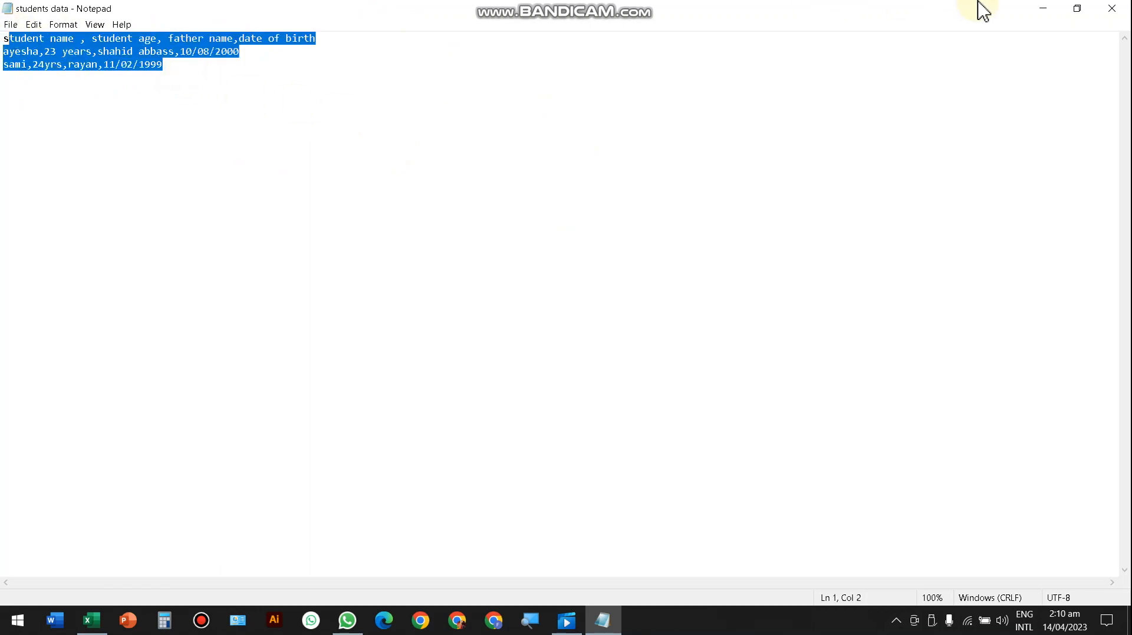
left_click(1046, 8)
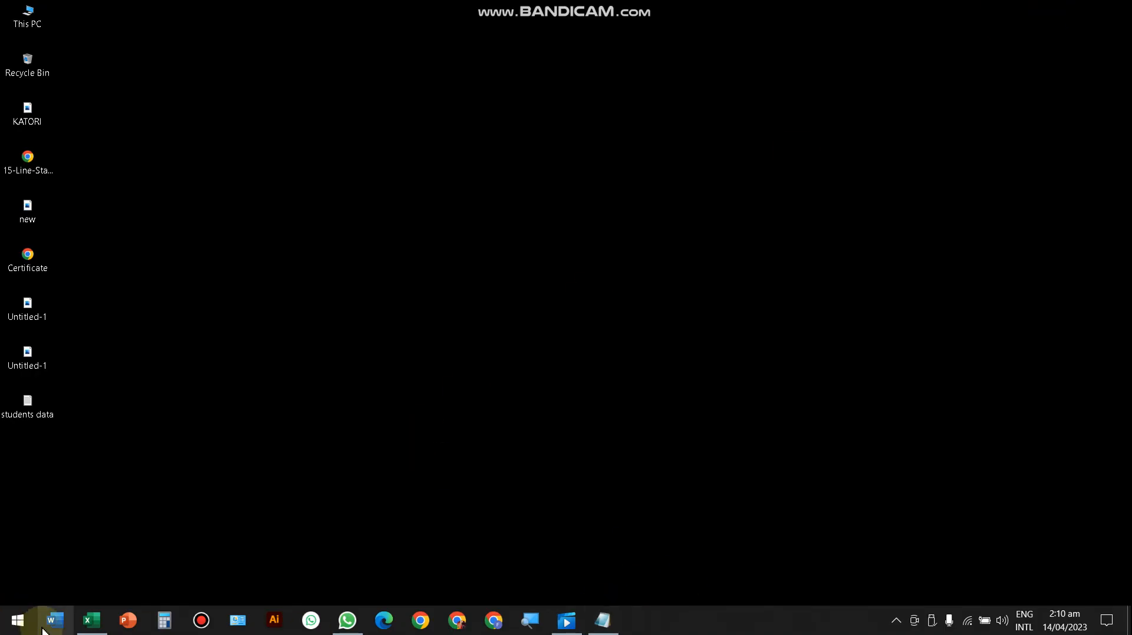
Switch back to the Excel workbook and review the file and database sources available for getting external data
left_click(91, 621)
left_click(443, 326)
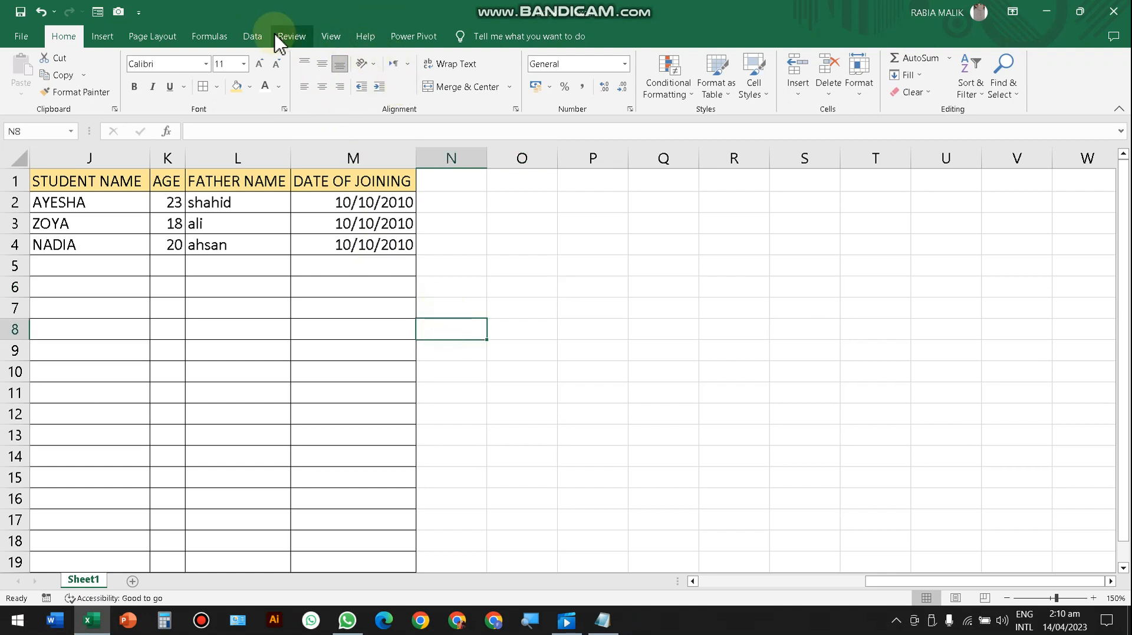
left_click(253, 37)
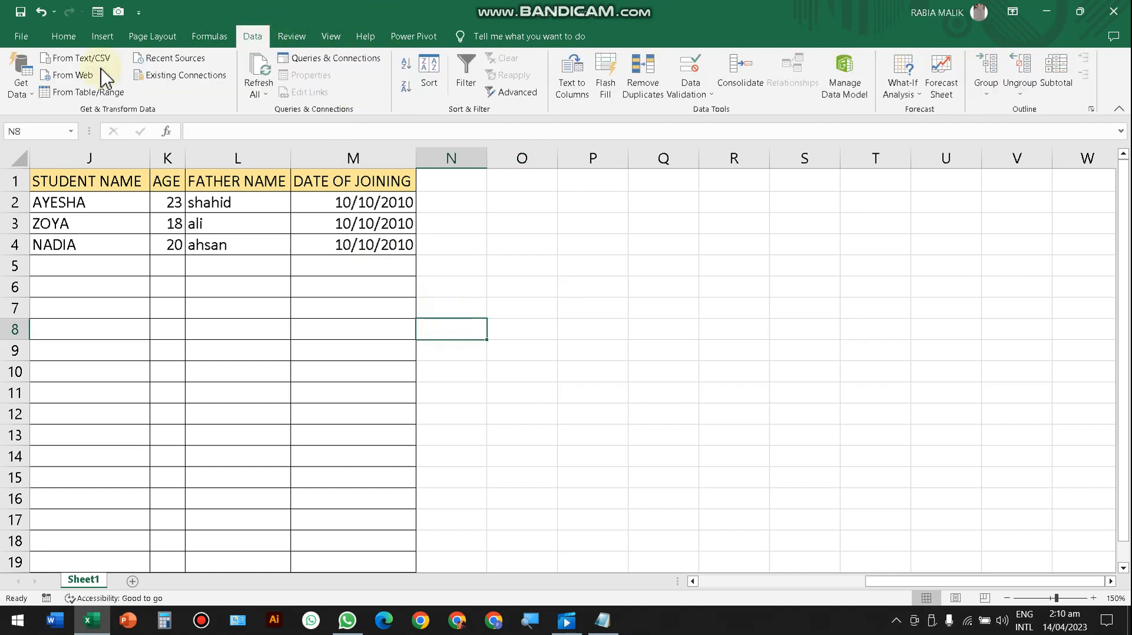
left_click(28, 97)
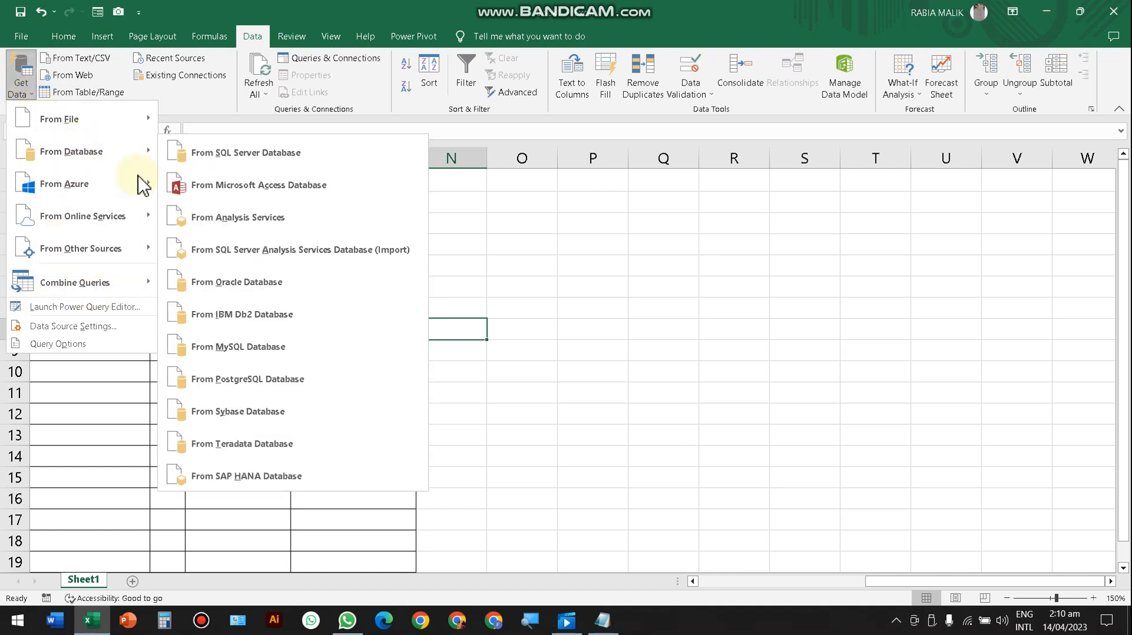
left_click(224, 138)
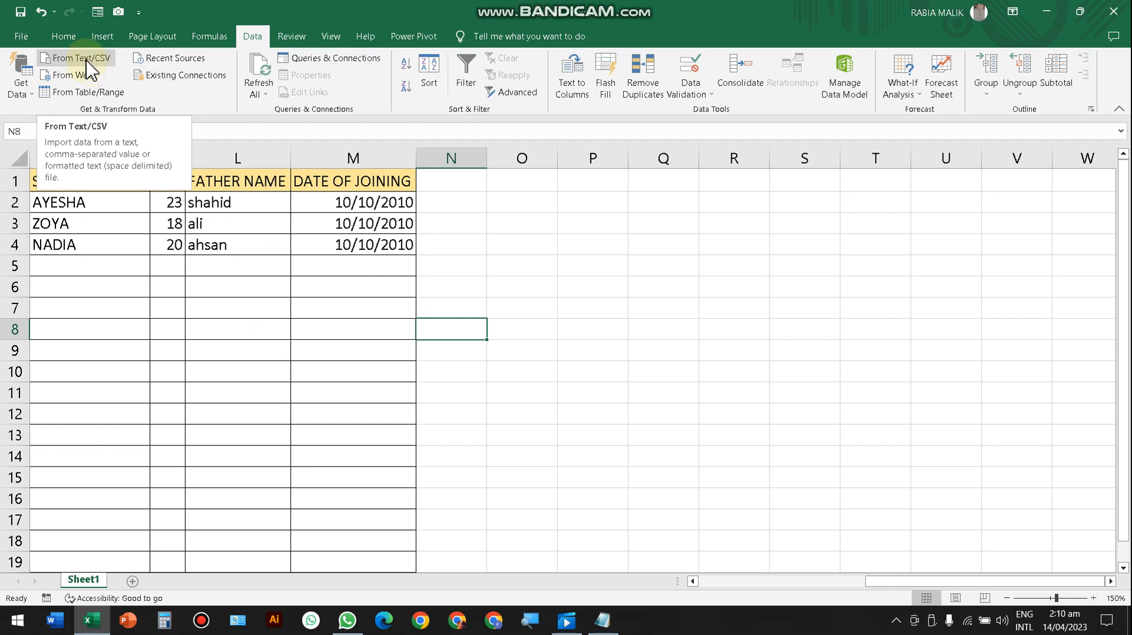
Bring up the "students data" file in Notepad and place its window beside the student table in the workbook
left_click(602, 621)
left_click(1077, 9)
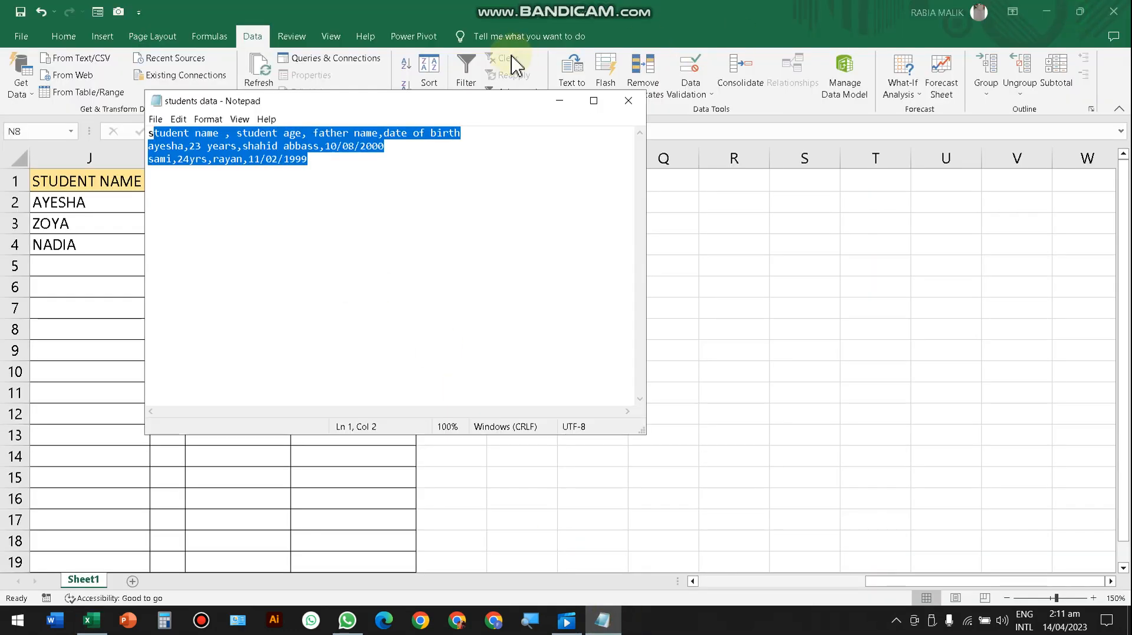
left_click_drag(496, 107, 717, 151)
left_click_drag(598, 144, 704, 174)
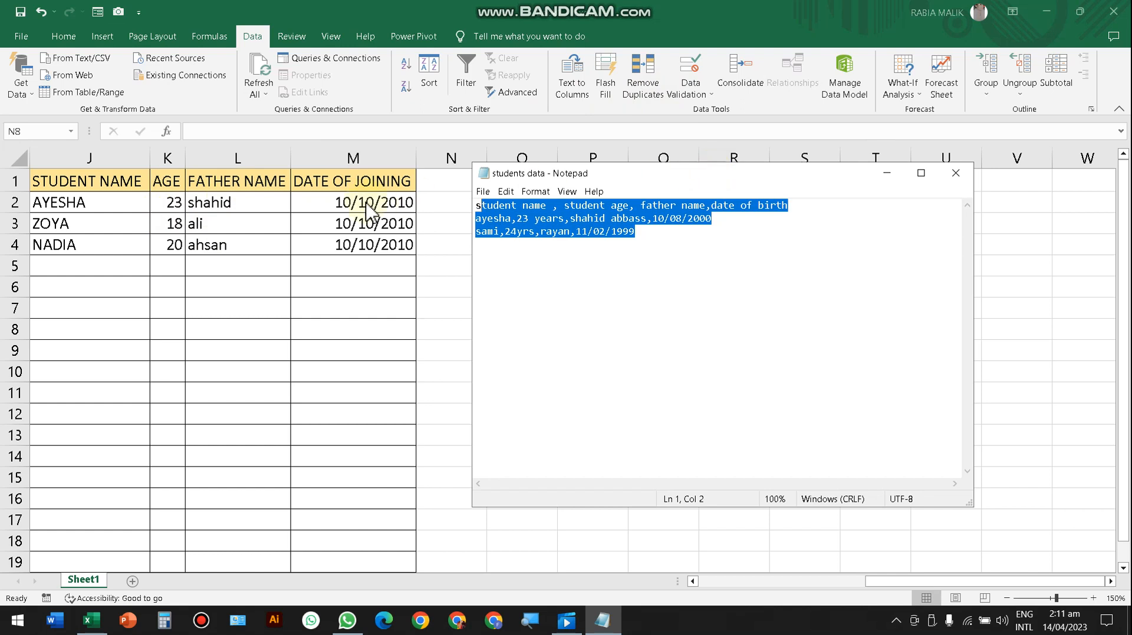
Start a Text/CSV import of the "students data" file from the Desktop folder
left_click(78, 62)
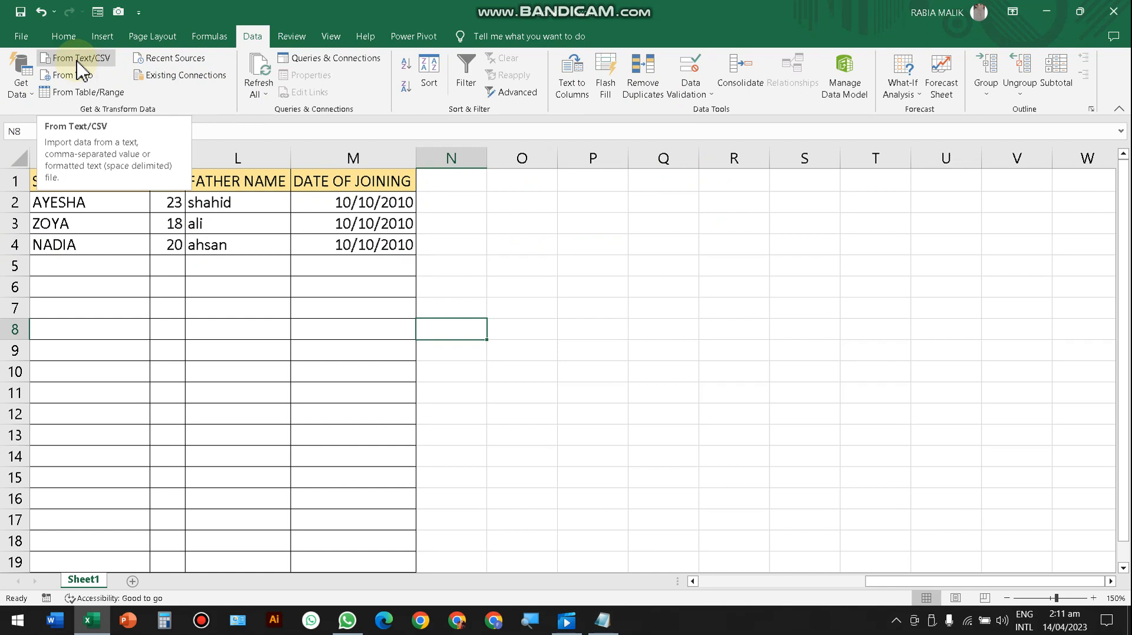
left_click(59, 58)
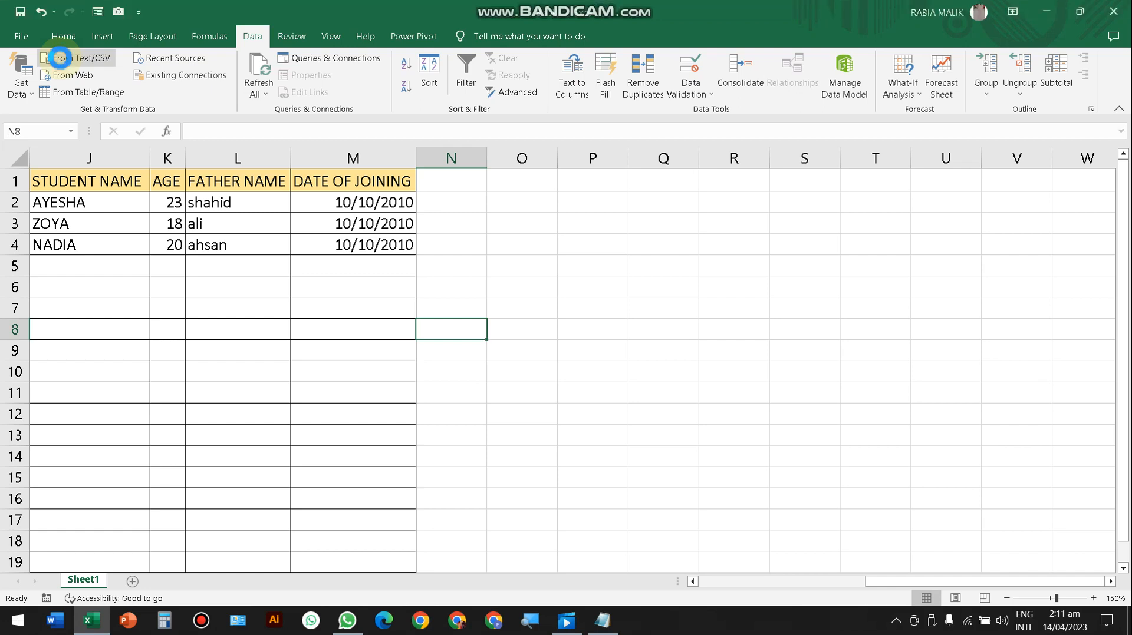
left_click(59, 58)
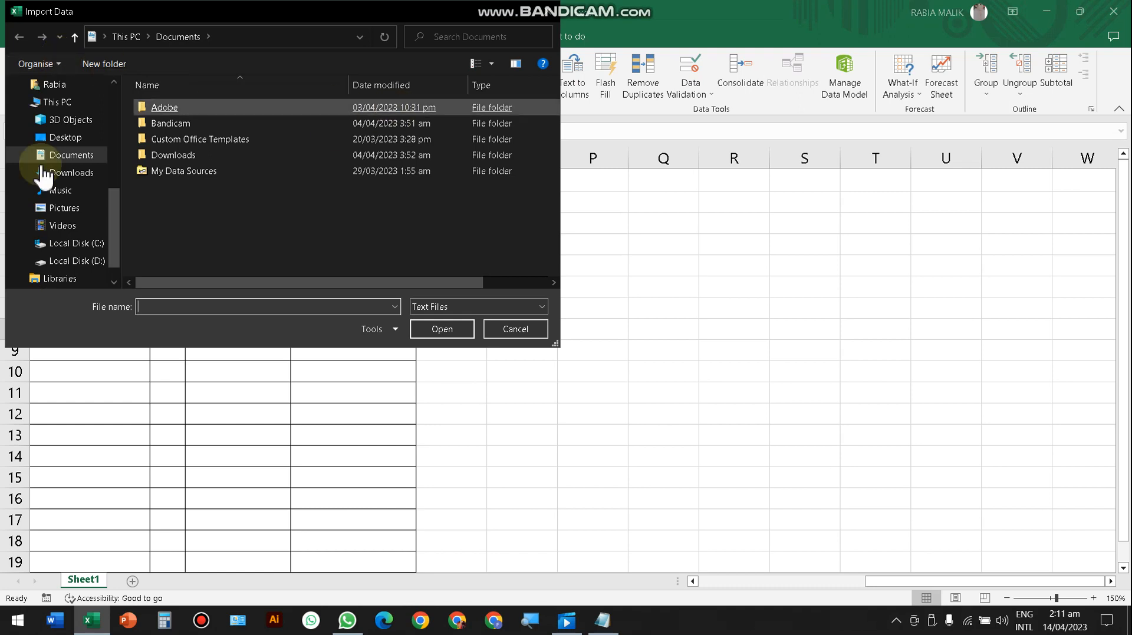
left_click(69, 140)
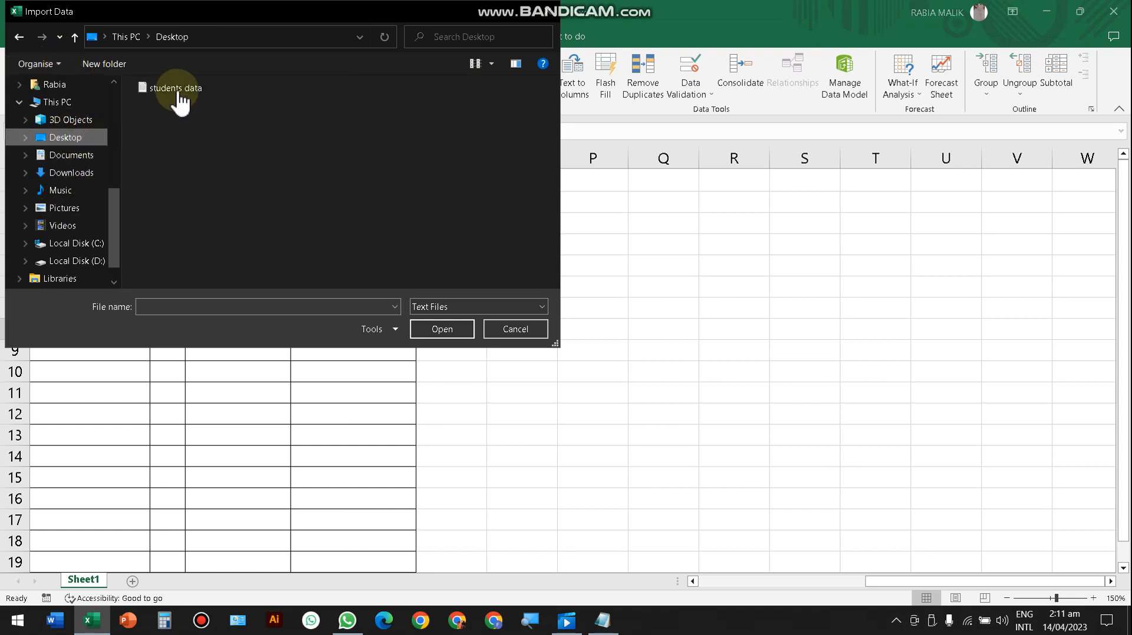
left_click(177, 95)
double_click(177, 94)
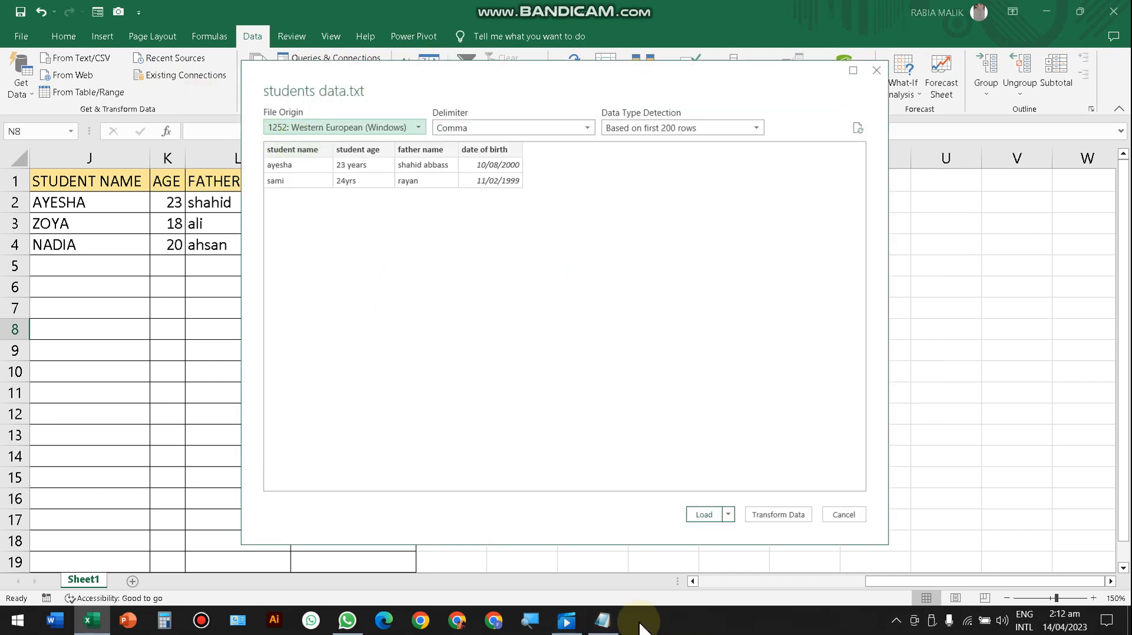
Compare the header and student records of the Notepad text file with the columns in the import preview
left_click(602, 620)
left_click(601, 235)
left_click_drag(546, 206, 253, 172)
left_click(315, 152)
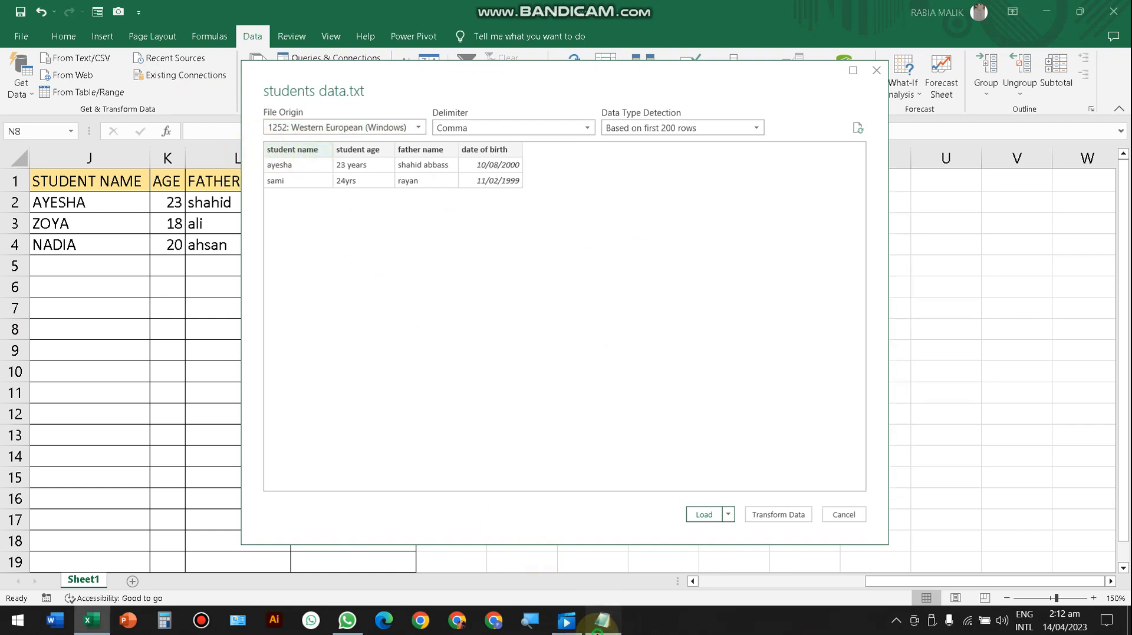
key("alt+Tab")
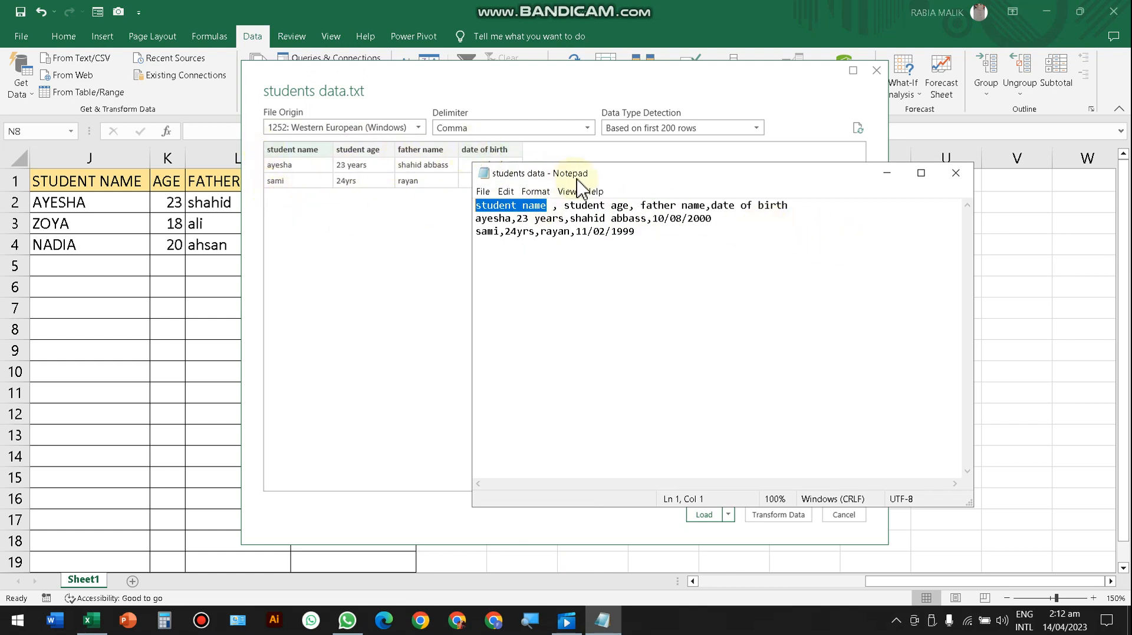
left_click_drag(565, 175, 678, 244)
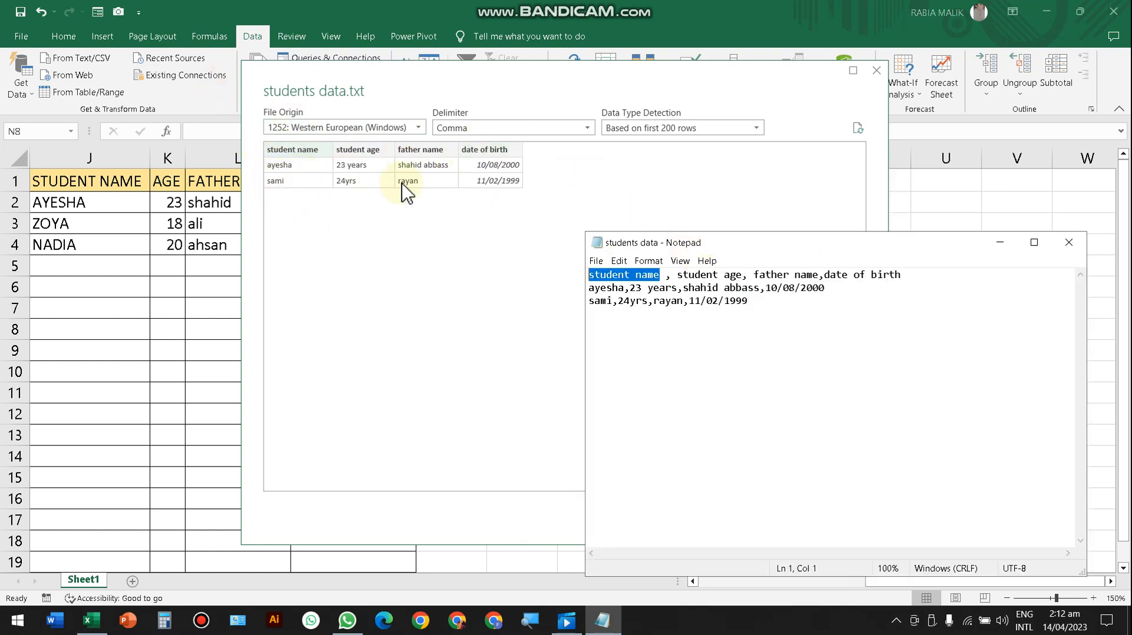
left_click(519, 194)
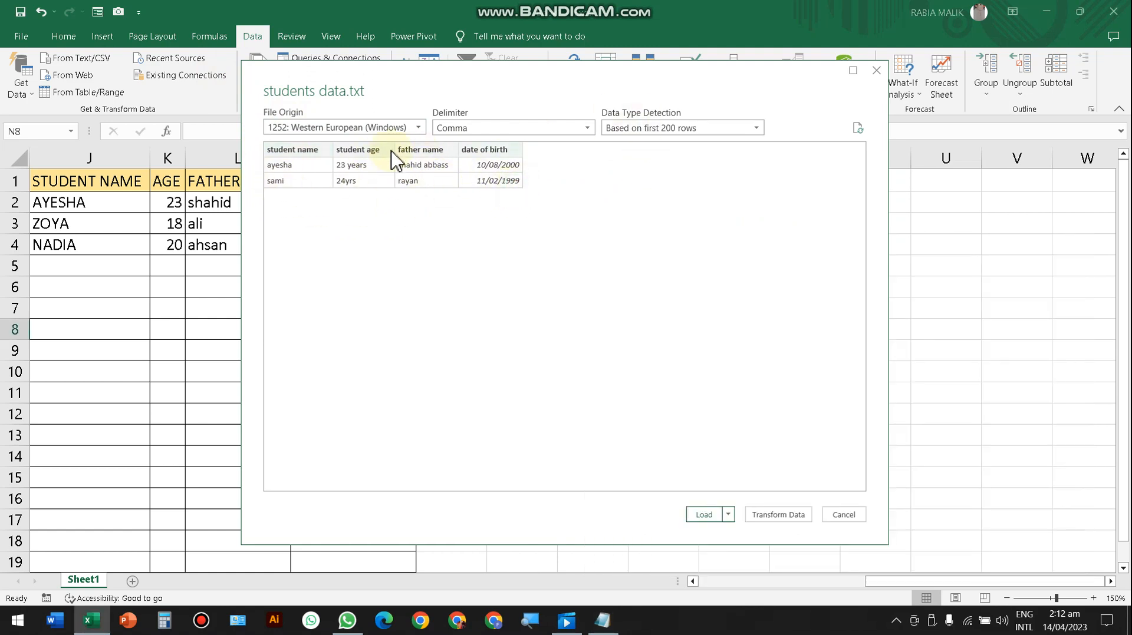
Load the previewed student data into the workbook with the comma delimiter and 1252: Western European (Windows) file origin
left_click(365, 128)
left_click(745, 393)
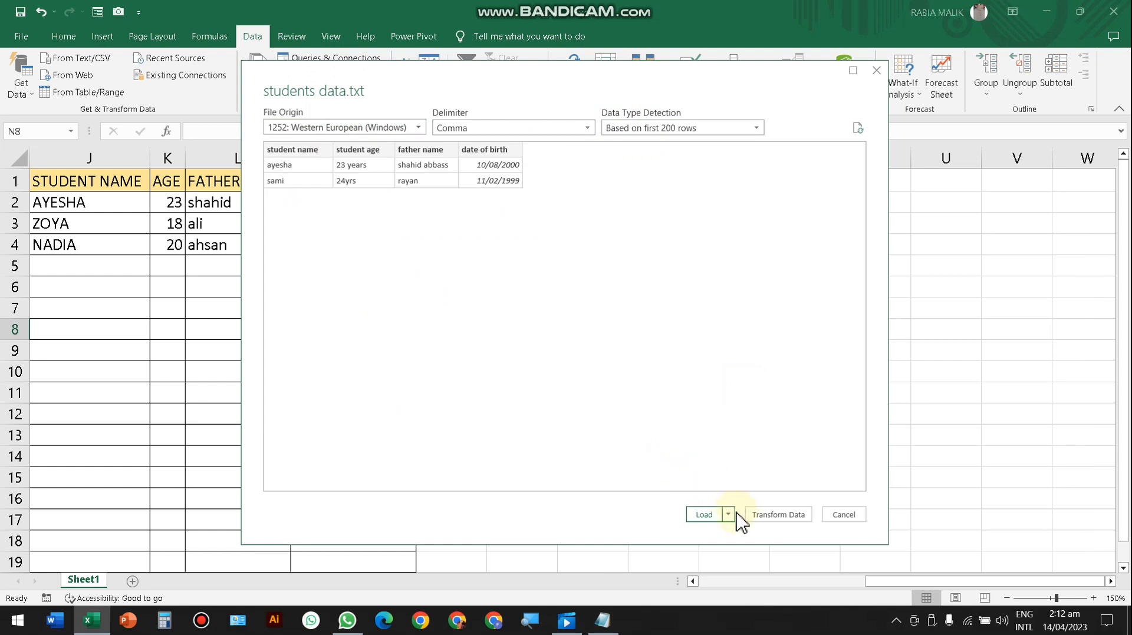
left_click(695, 526)
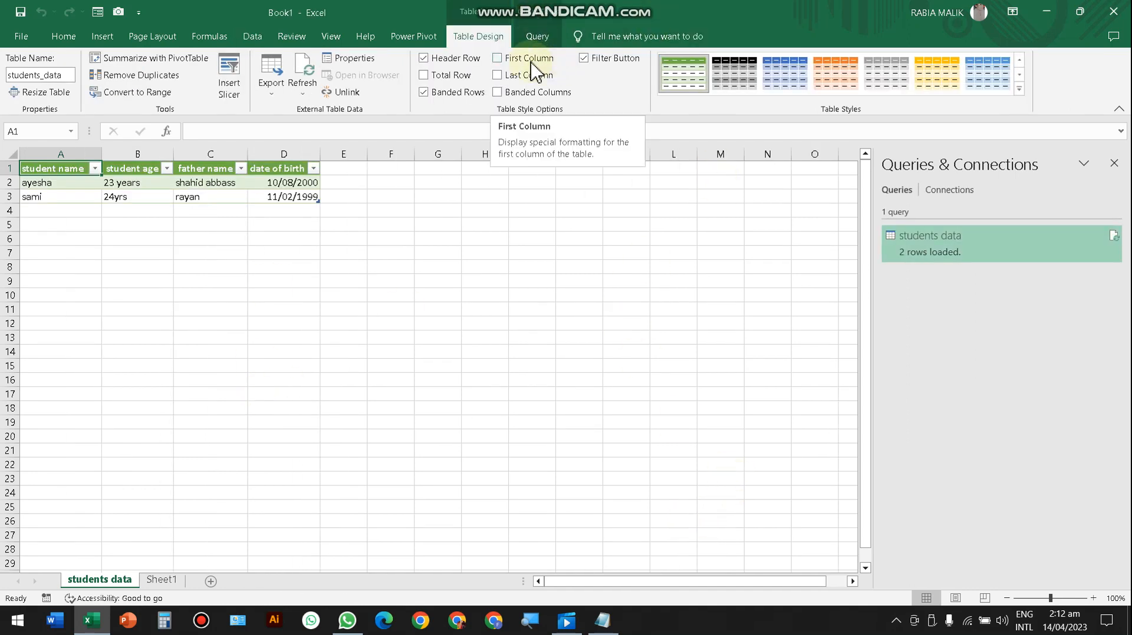
left_click(272, 85)
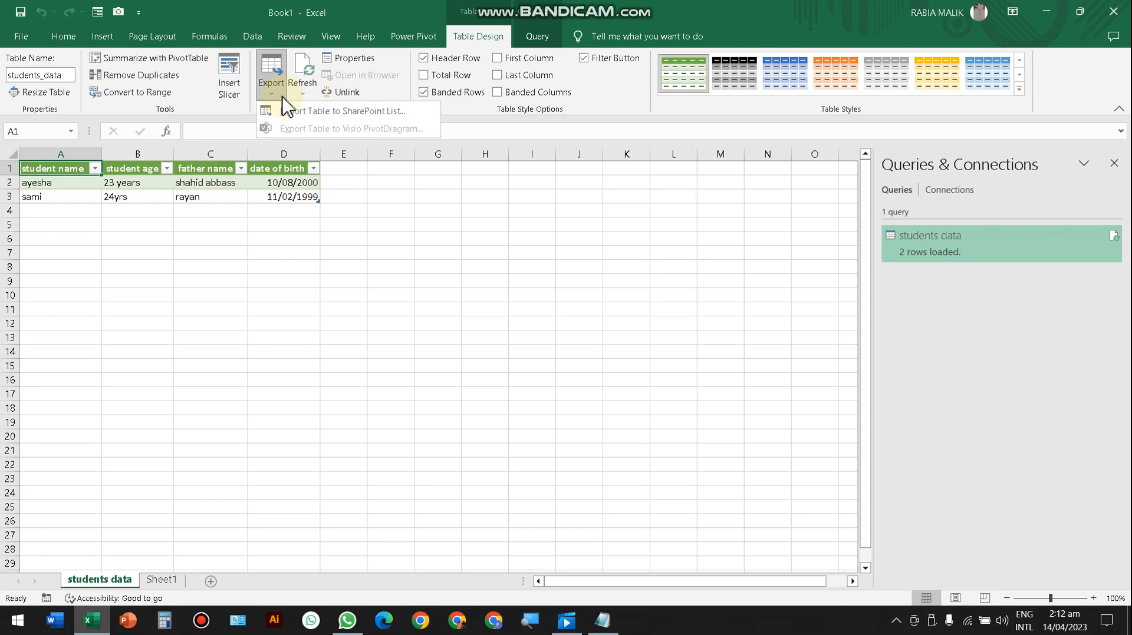
left_click(63, 37)
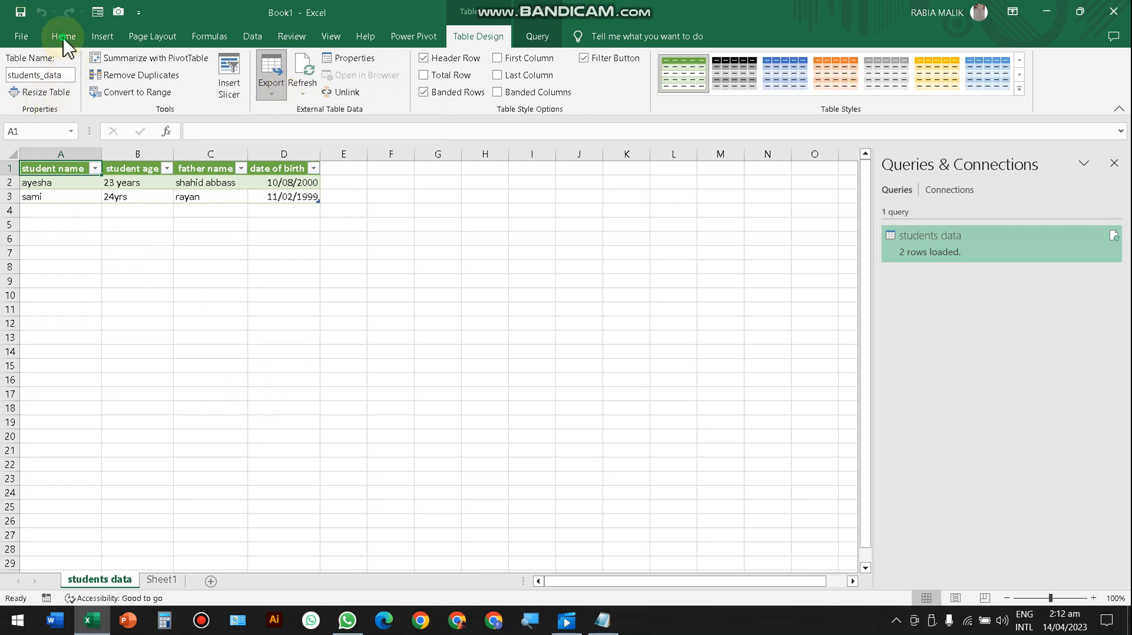
left_click(24, 36)
left_click(18, 37)
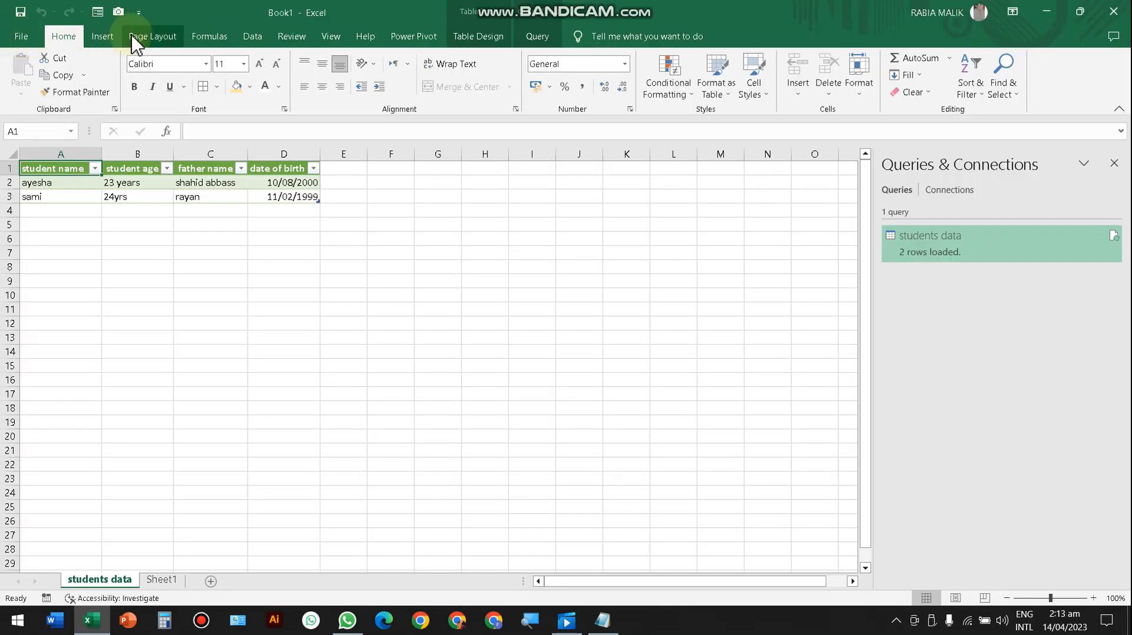
Compare the imported table on the students data sheet with the student table on Sheet1
left_click(164, 215)
left_click(57, 207)
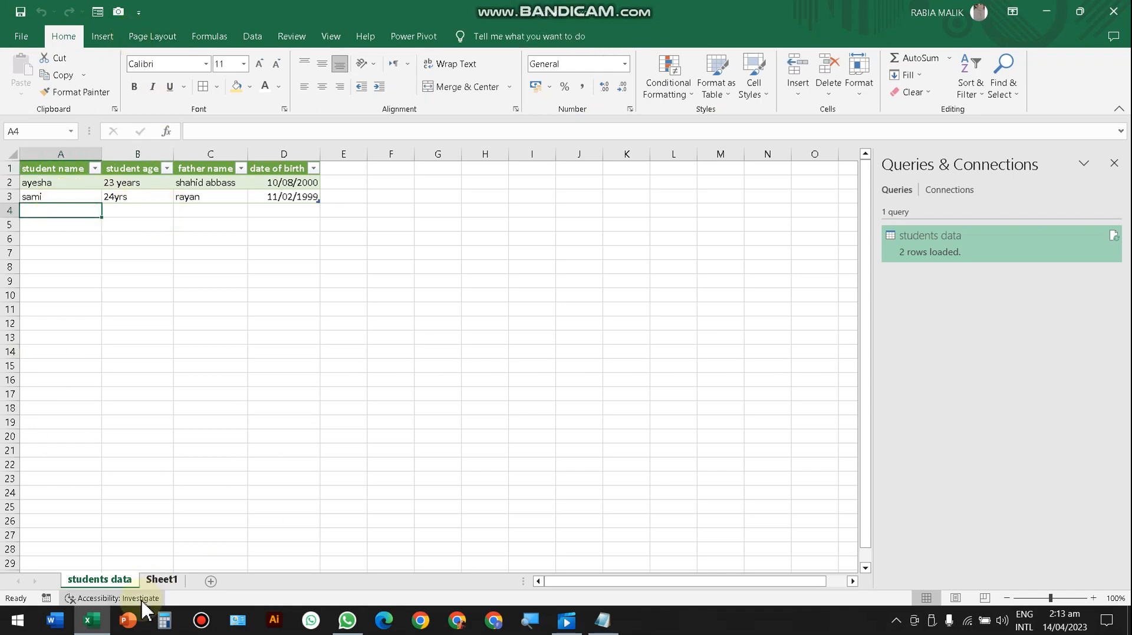
left_click(160, 580)
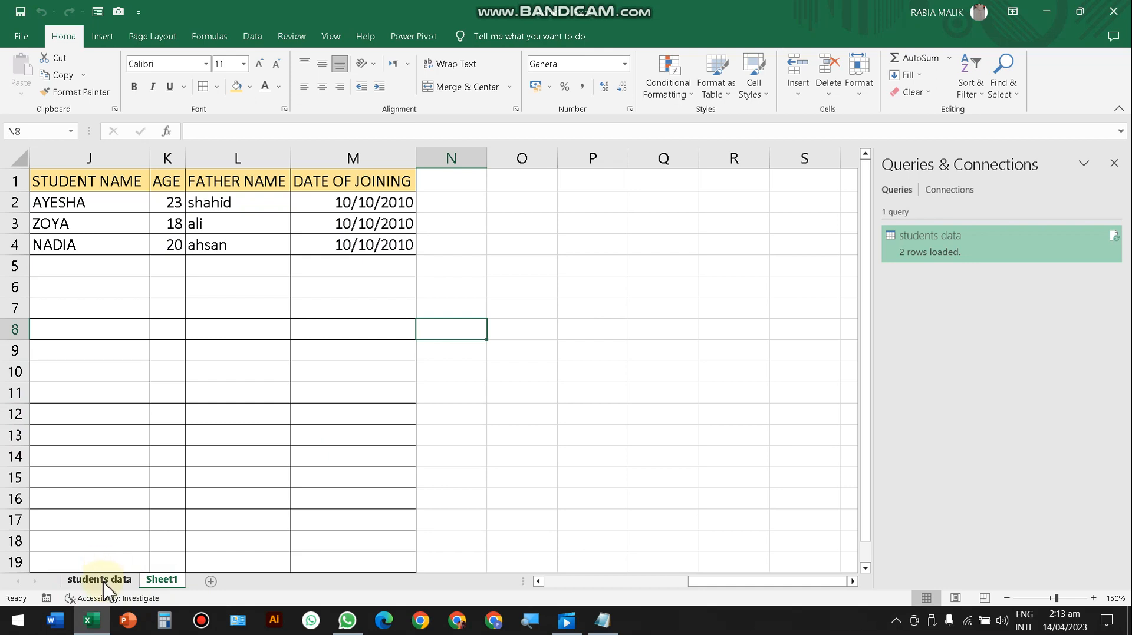
left_click(98, 580)
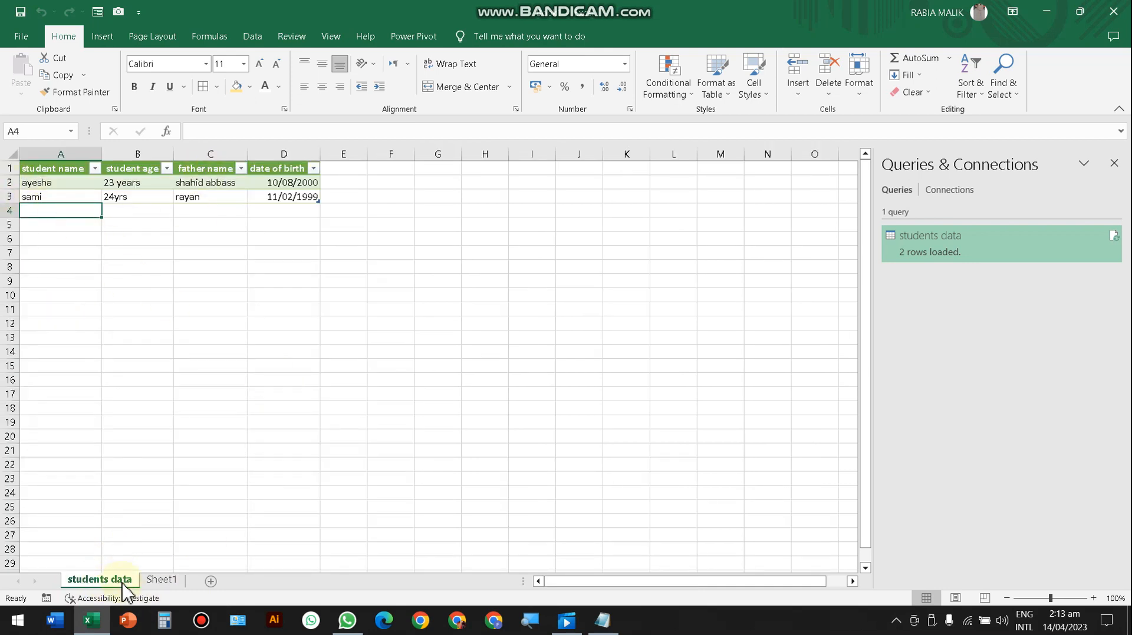
left_click(160, 580)
left_click(142, 180)
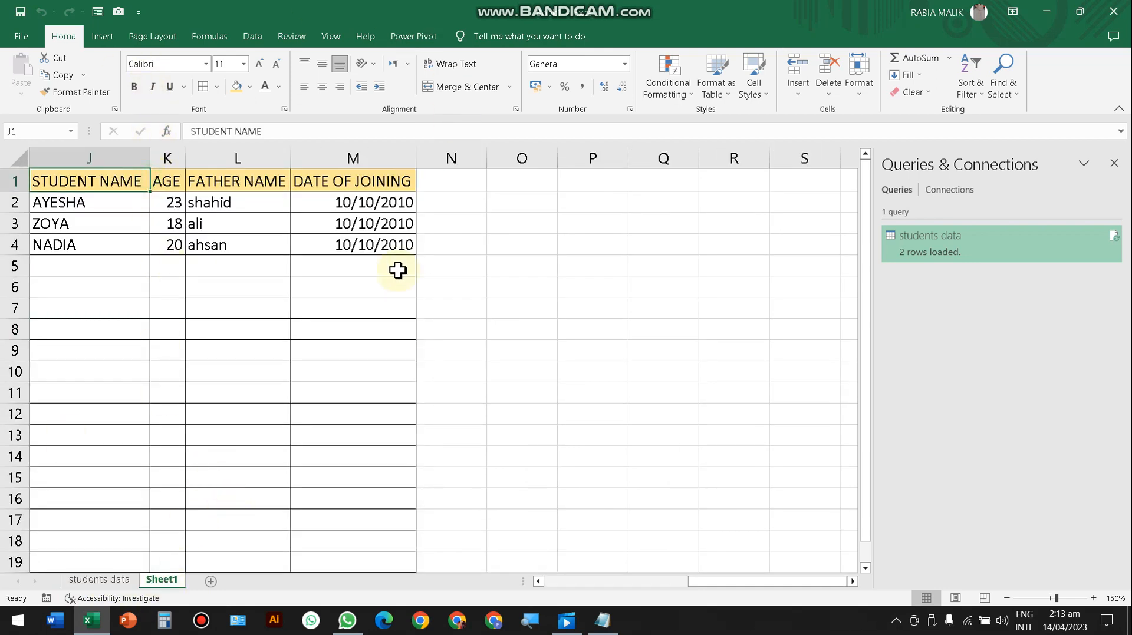
left_click(367, 246)
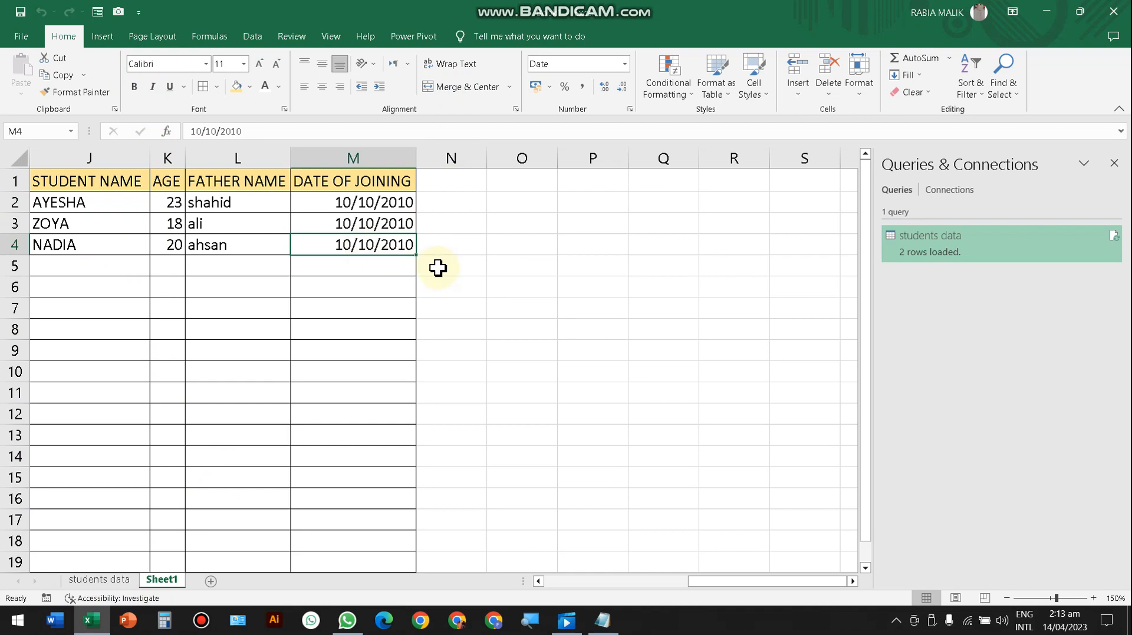
Center the contents of the student table's headers and records in J1:M4 horizontally
left_click(53, 181)
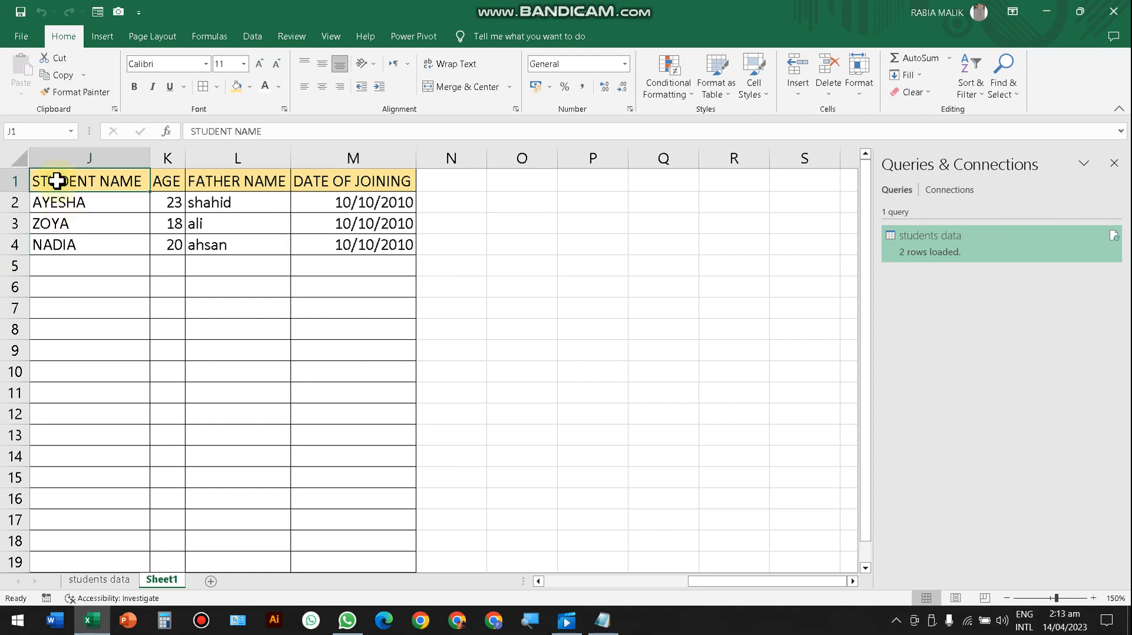
key("shift+Right")
key("shift+Right")
key("shift+Right")
key("shift+Down")
key("shift+Down")
key("shift+Down")
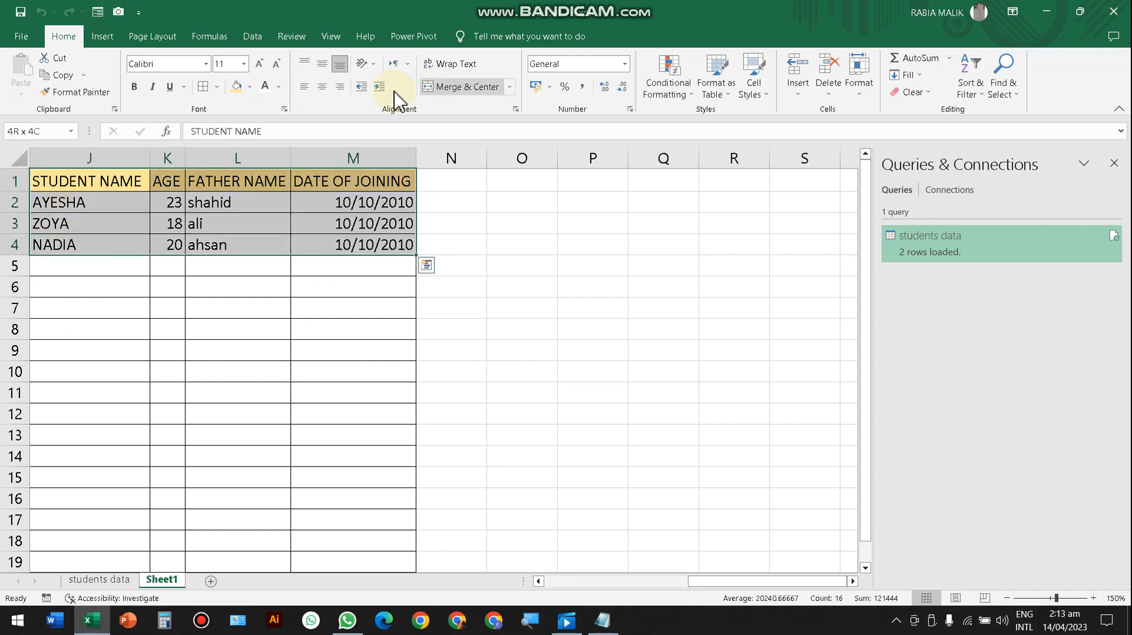
left_click(327, 87)
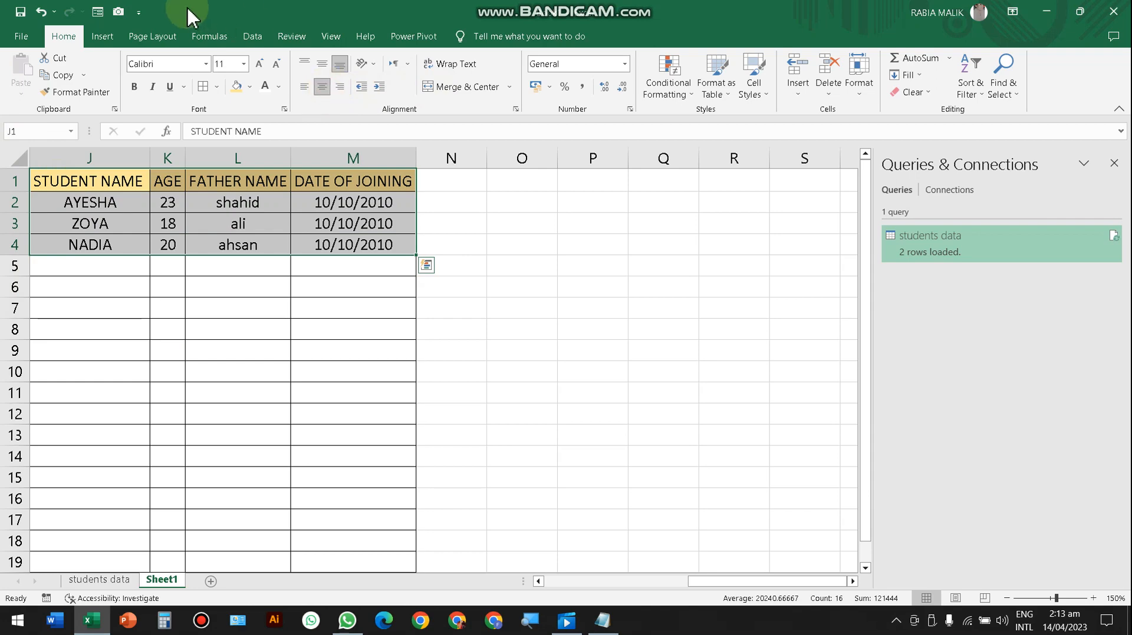
Set the font of the student table cells J1:M4 to Georgia
left_click(206, 65)
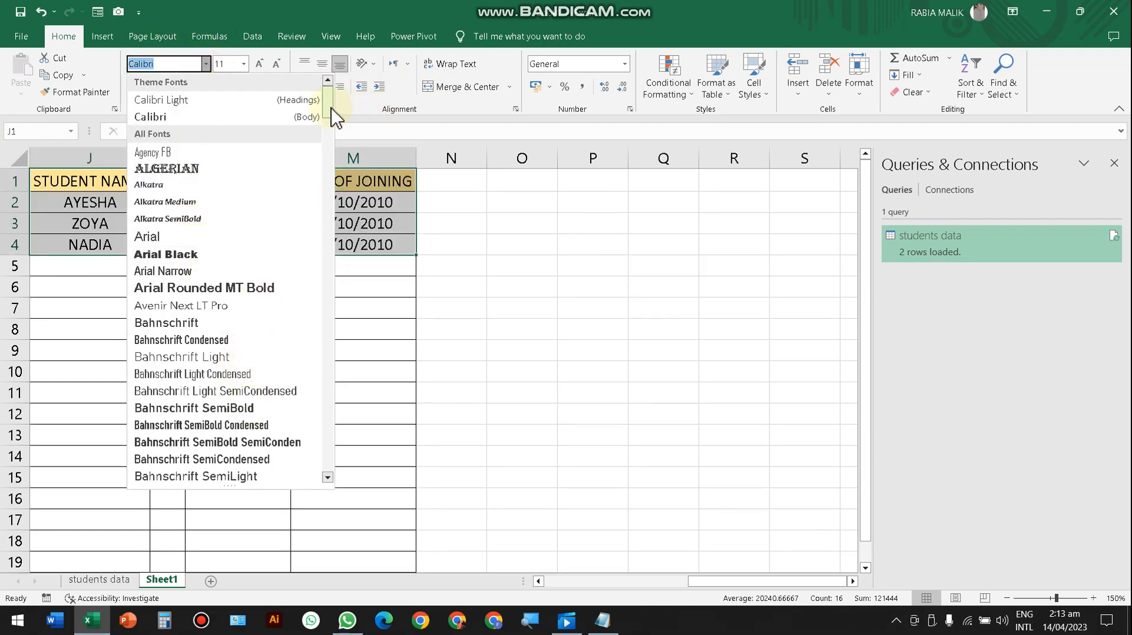
left_click_drag(329, 112, 339, 154)
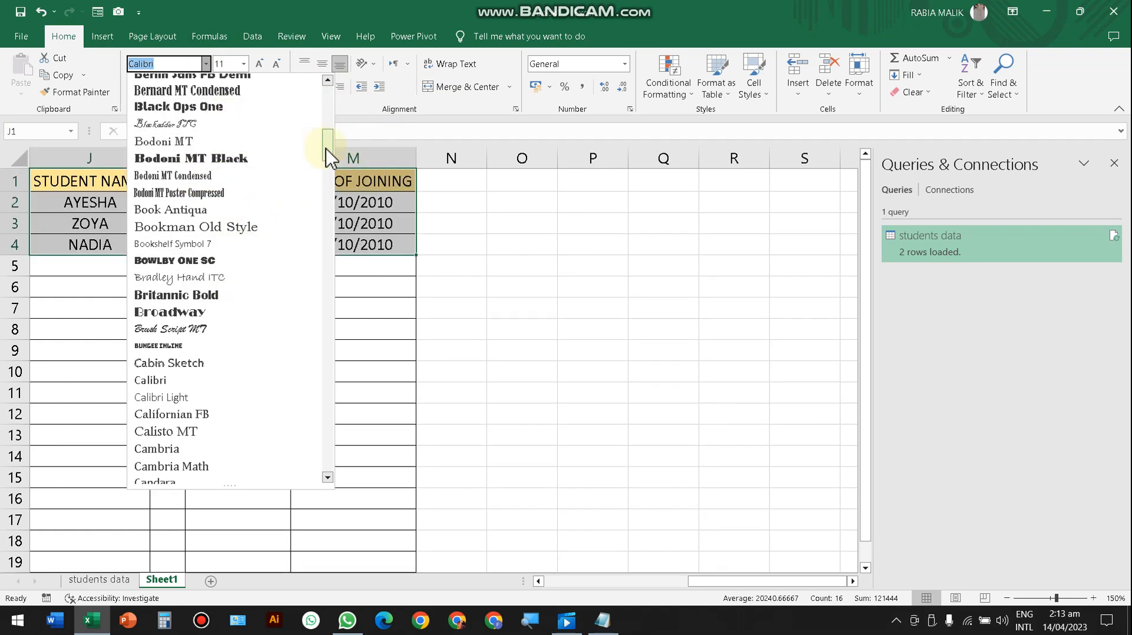
left_click_drag(326, 155, 321, 195)
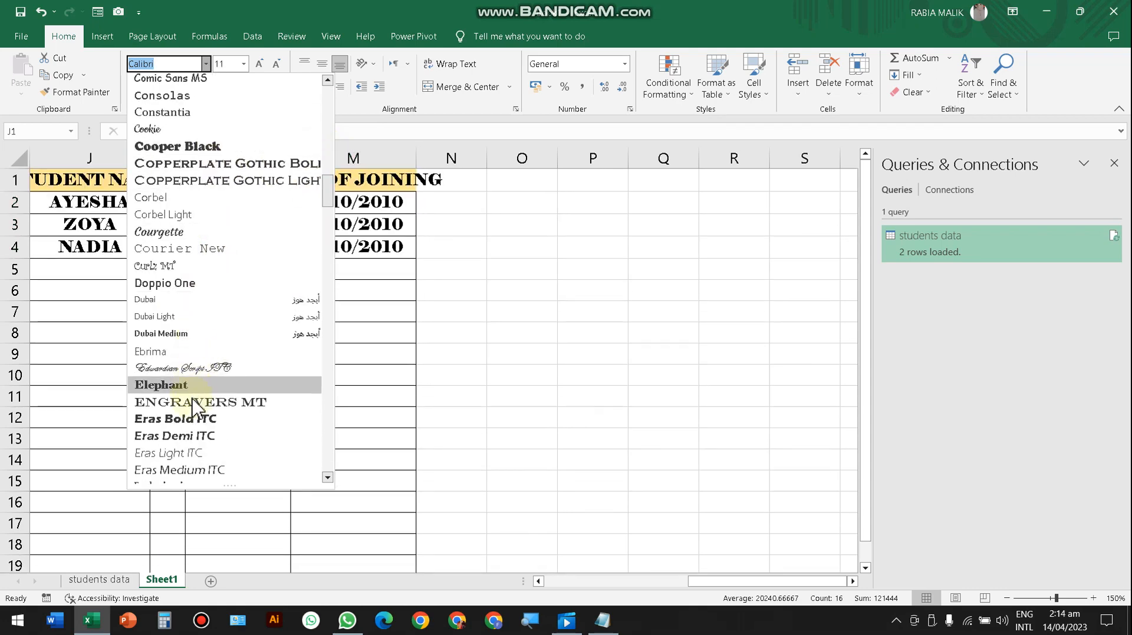
left_click_drag(327, 197, 327, 247)
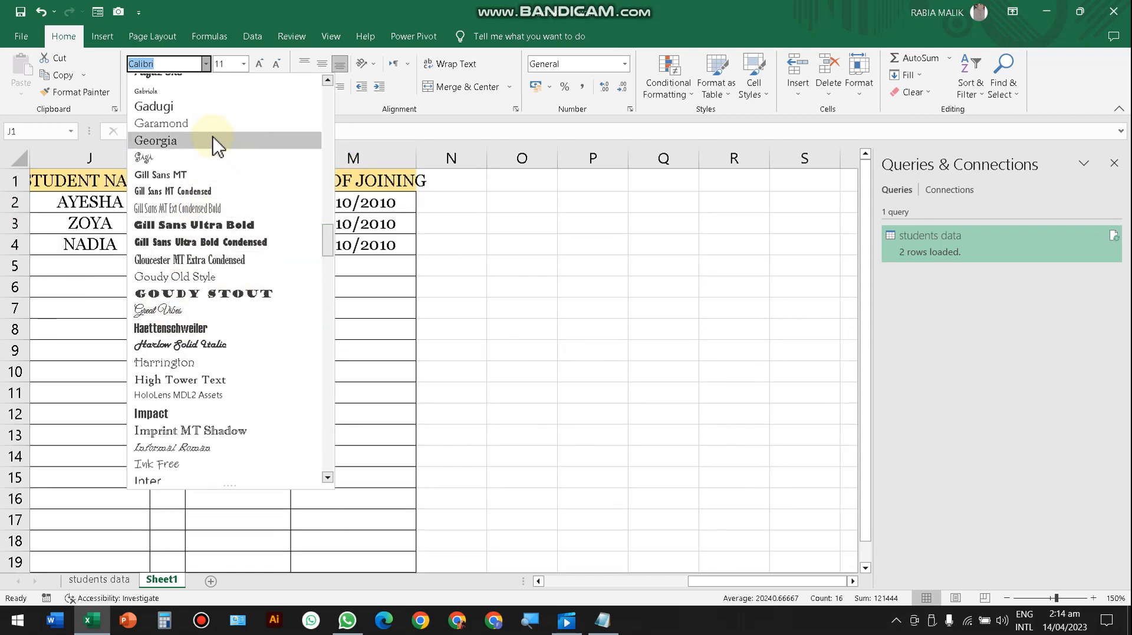
left_click(212, 141)
Make the headers and student records in J1:M4 bold
left_click_drag(46, 177, 49, 175)
key("shift+Right")
key("shift+Down")
key("shift+Down")
key("shift+Down")
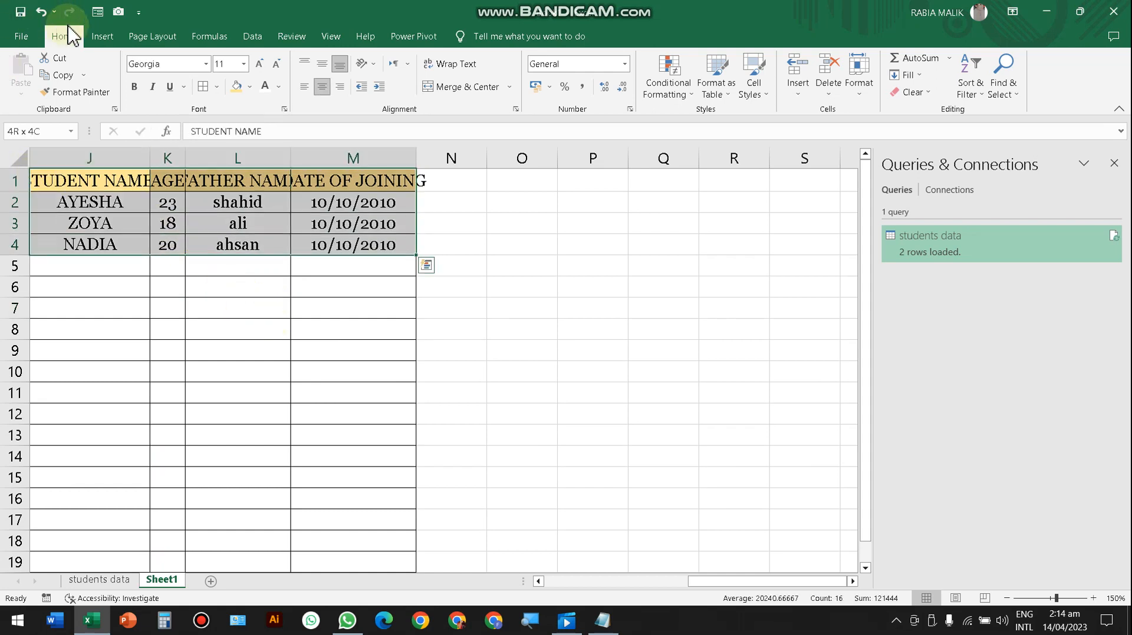
left_click(134, 87)
left_click(319, 288)
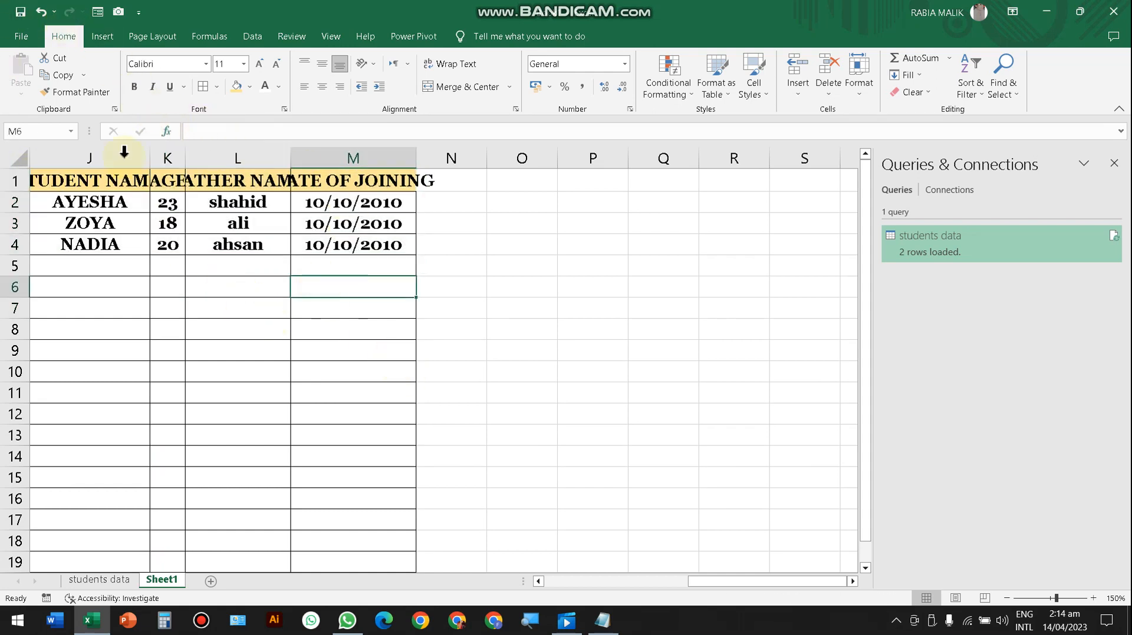
left_click(1006, 598)
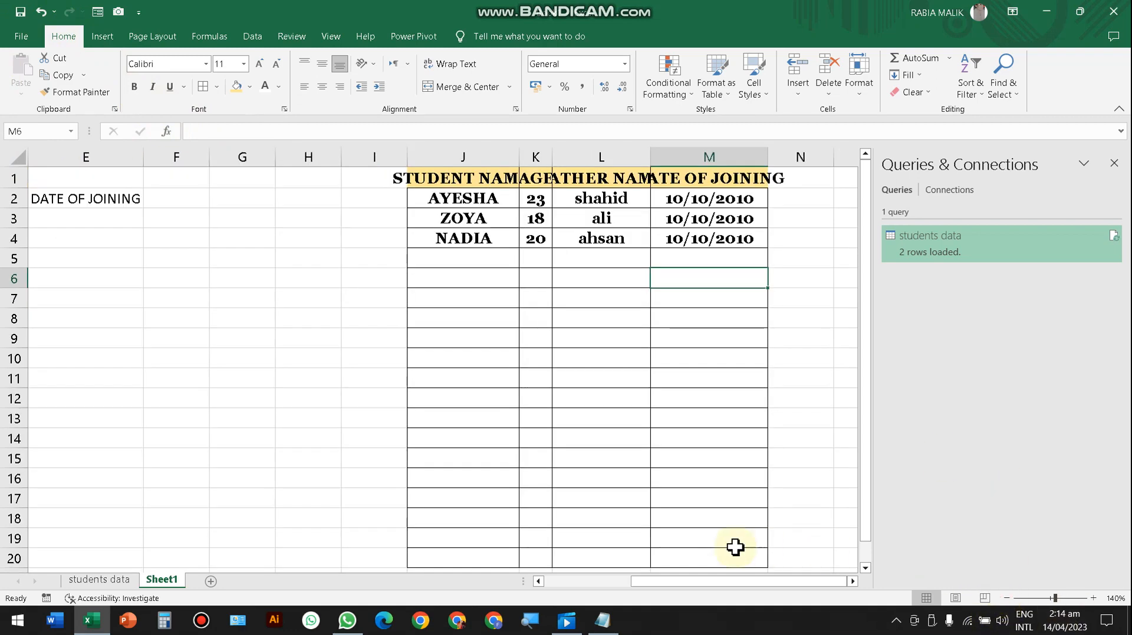
Undo the bold, Georgia font and horizontal centering applied to the student table cells J1:M4 on Sheet1
left_click(264, 366)
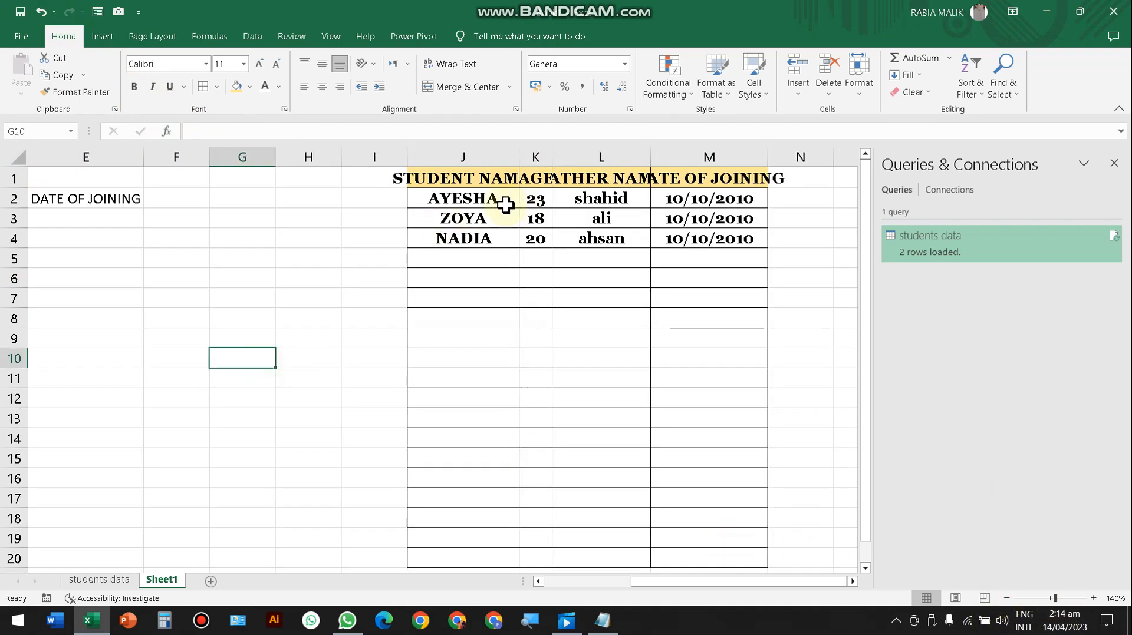
key("ctrl+z")
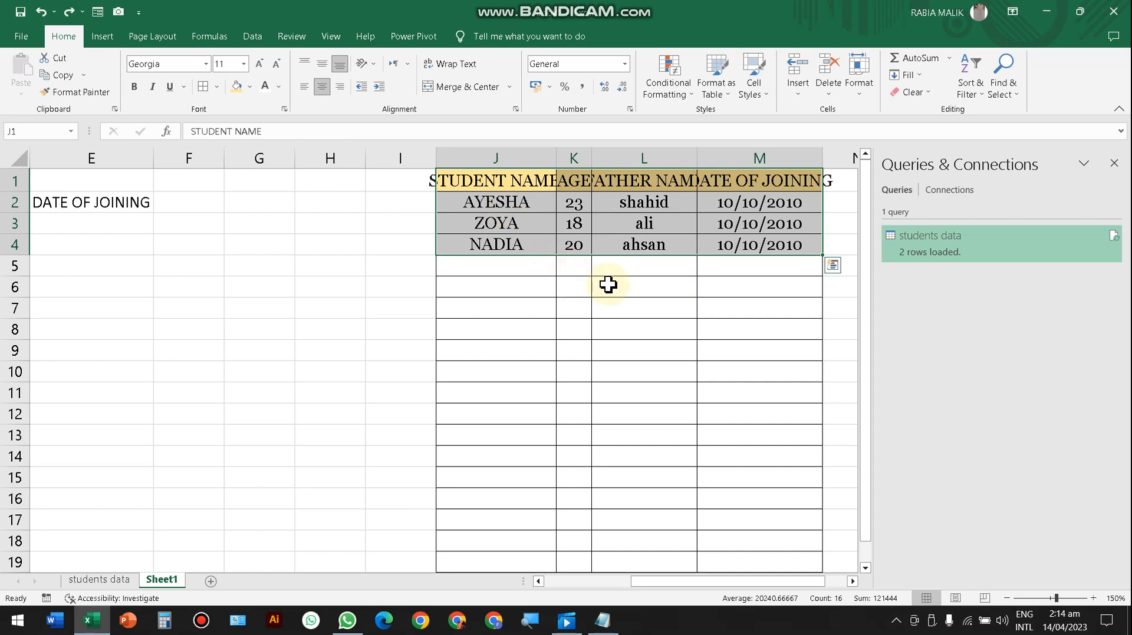
left_click(626, 291)
left_click(73, 183)
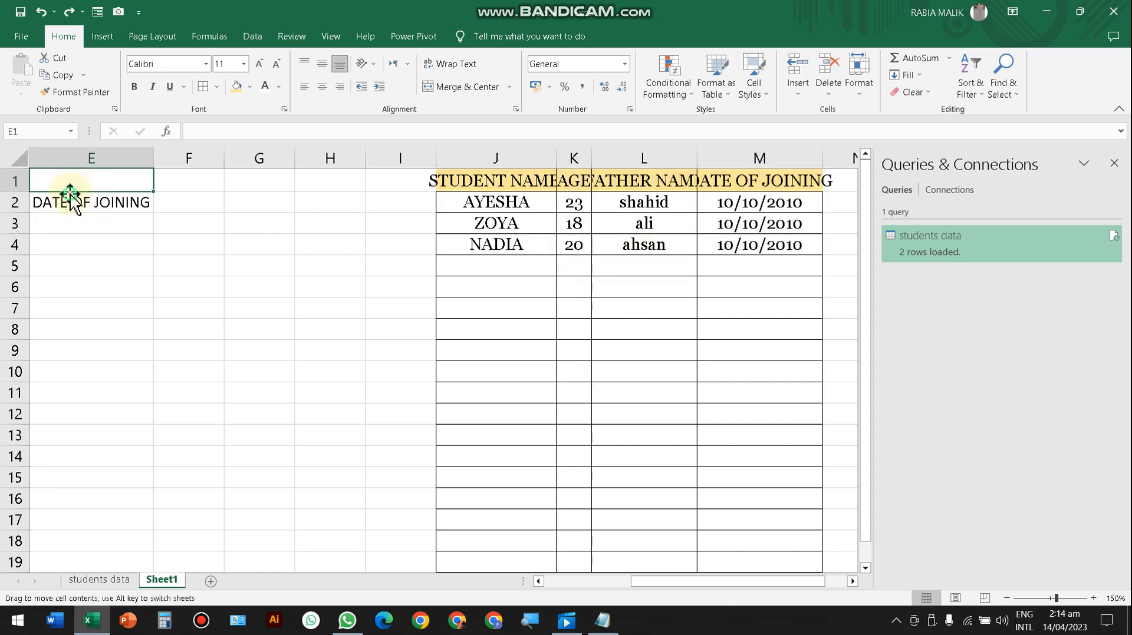
key("ctrl+z")
key("ctrl+z")
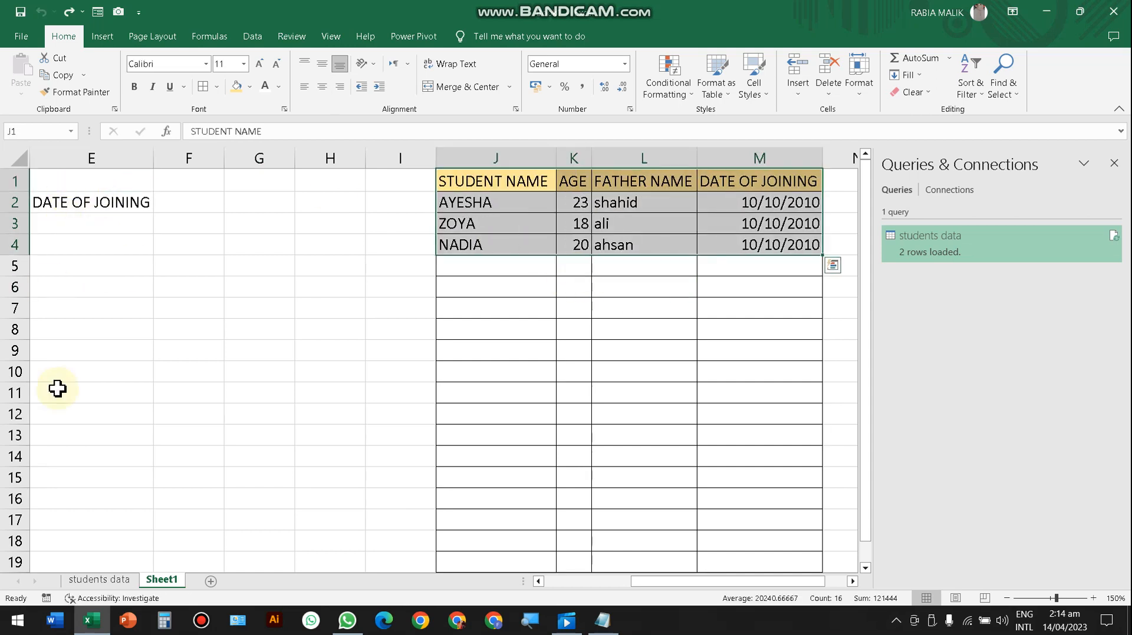
Switch to the students data sheet and close the Queries & Connections pane
left_click(118, 580)
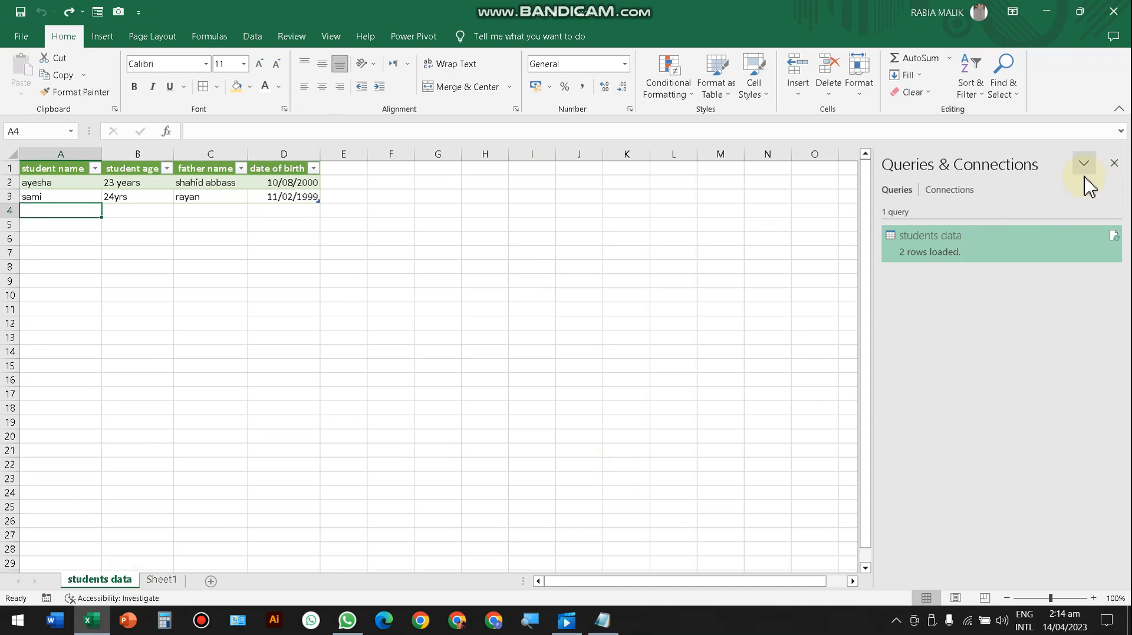
left_click(1114, 163)
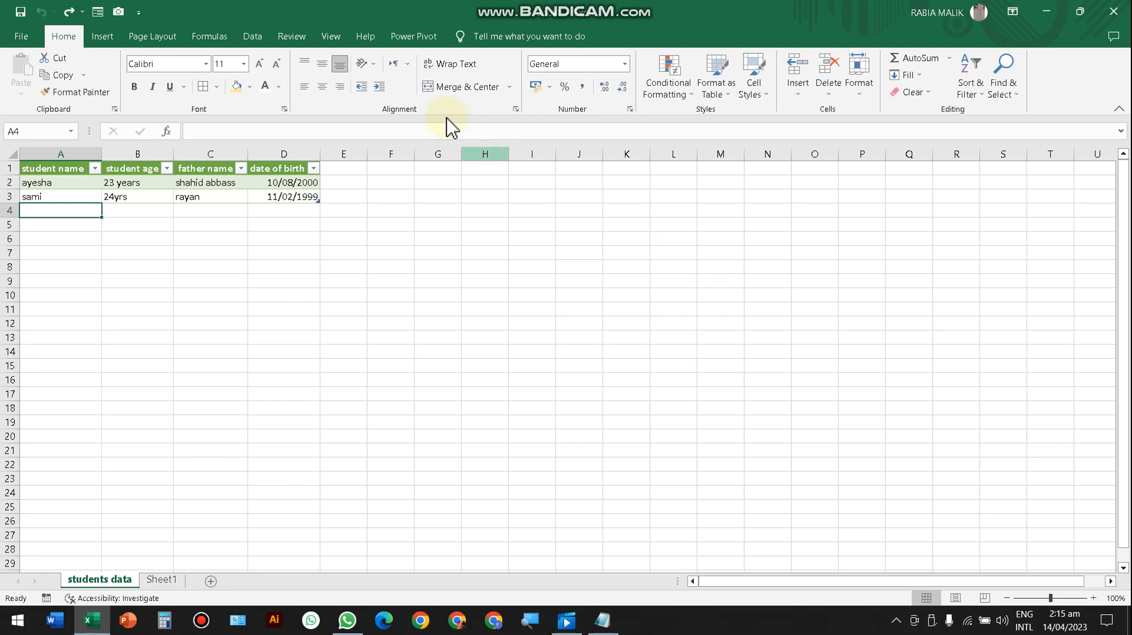
Pin the recent workbooks Book1 and Copy of Lecture 1 attandace(1), and show the list of pinned workbooks
left_click(22, 36)
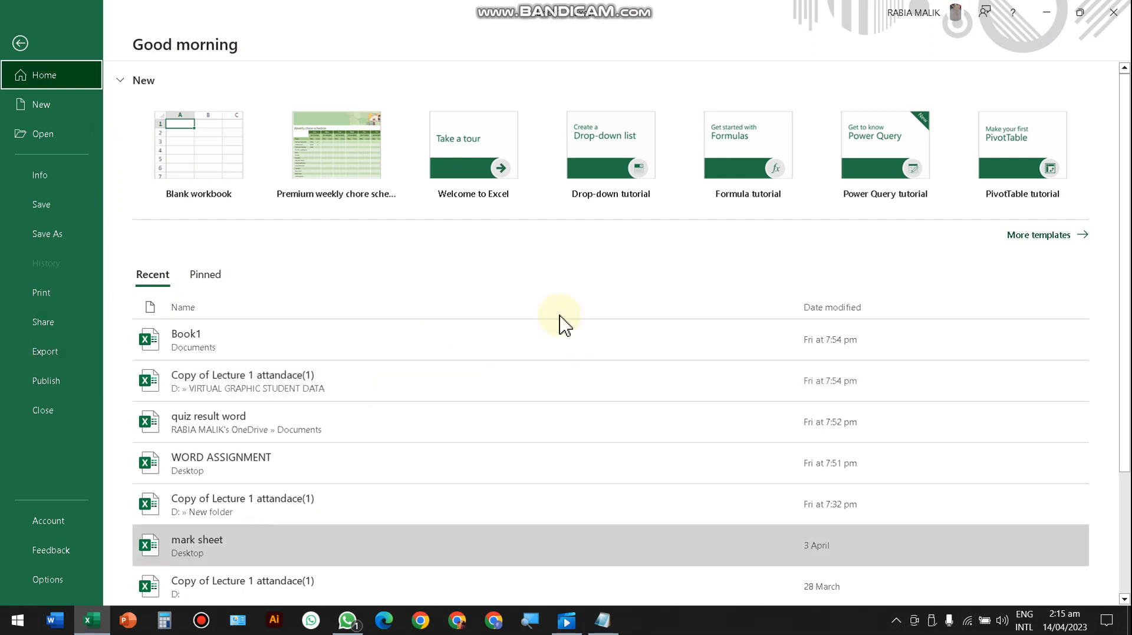
left_click_drag(1123, 377, 1114, 460)
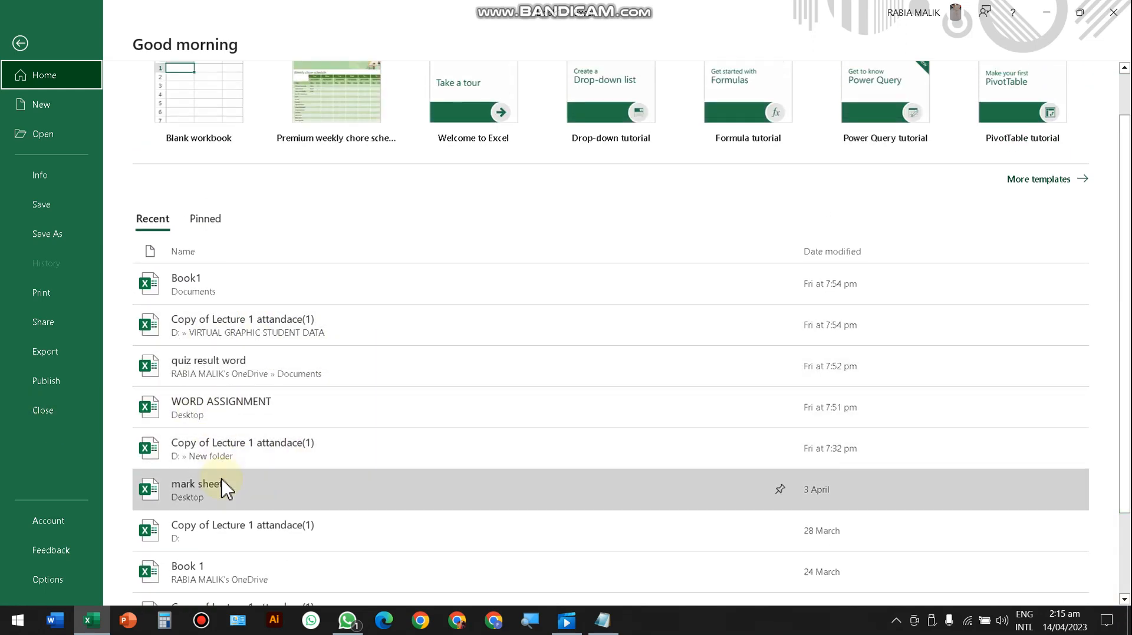
left_click(203, 219)
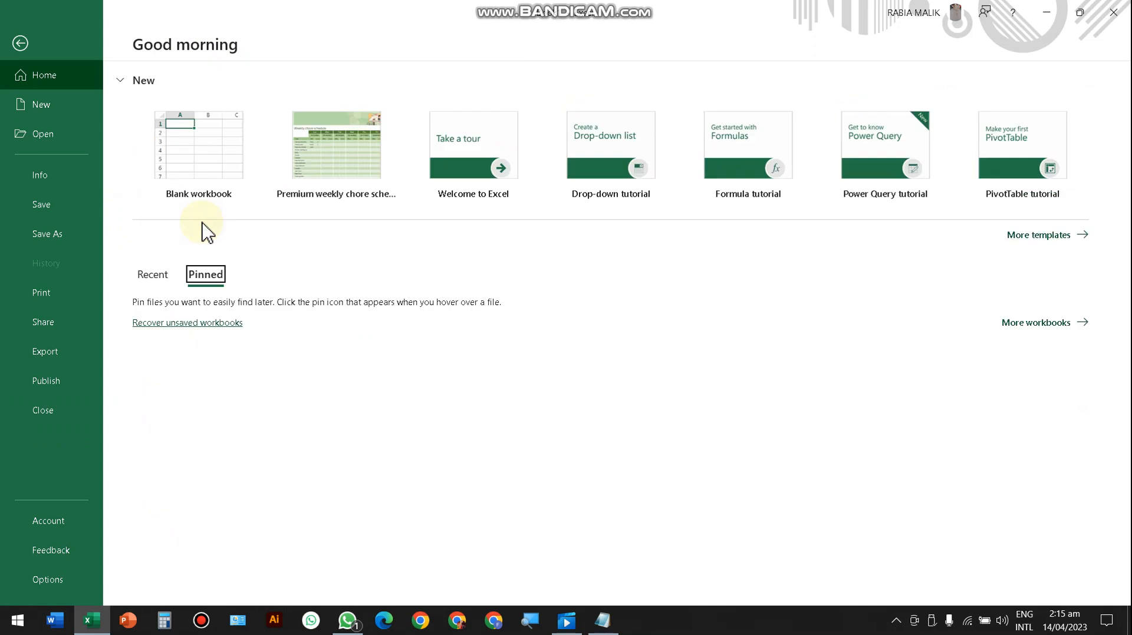
left_click(154, 275)
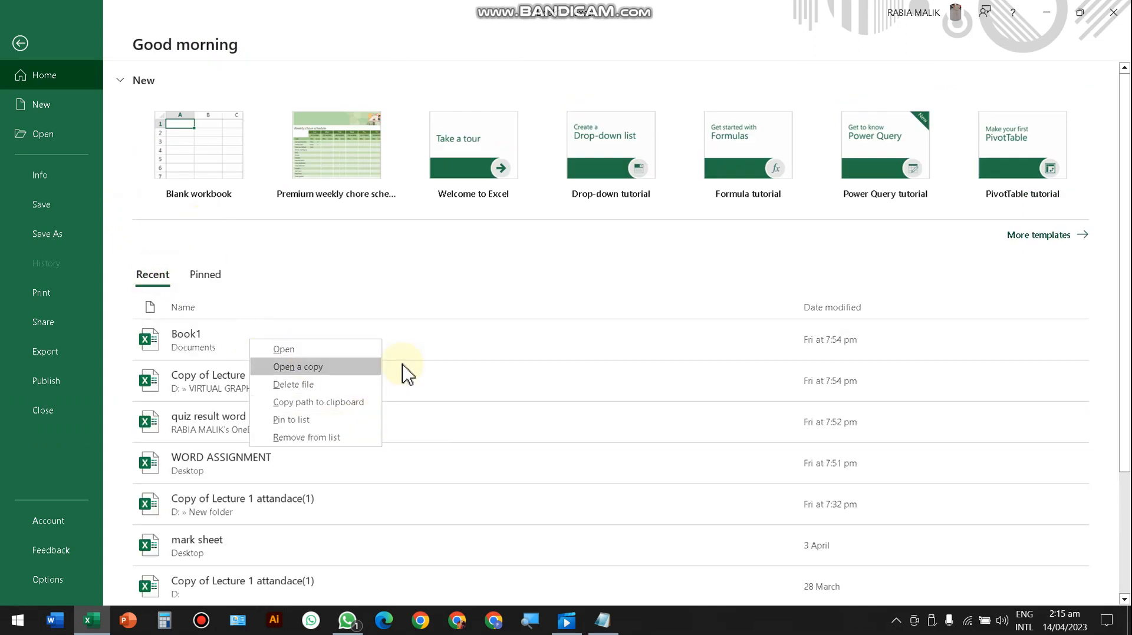
left_click(295, 417)
right_click(252, 386)
left_click(293, 467)
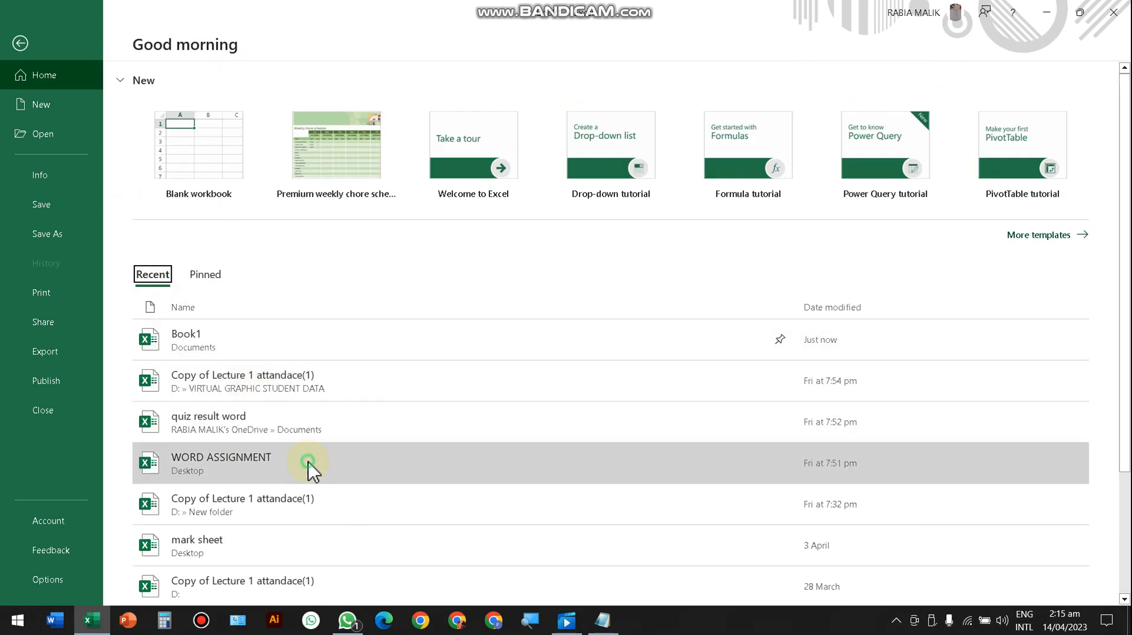
left_click(205, 275)
left_click(208, 451)
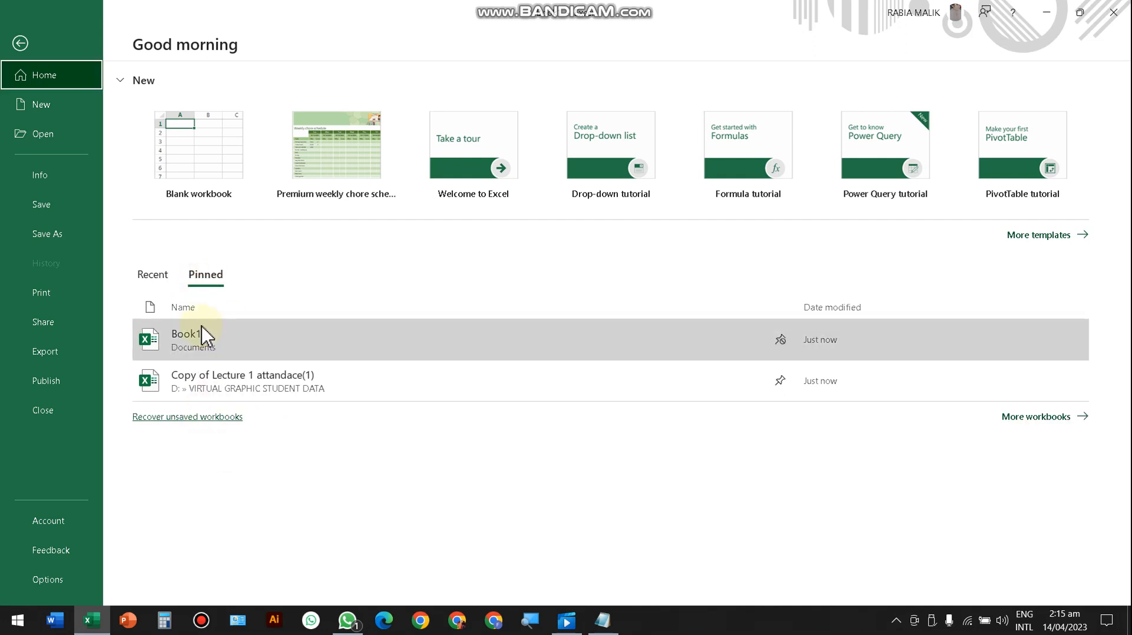
Unpin Book1 and Copy of Lecture 1 attandace(1) from the pinned workbooks and return to the worksheet
right_click(202, 327)
left_click(260, 407)
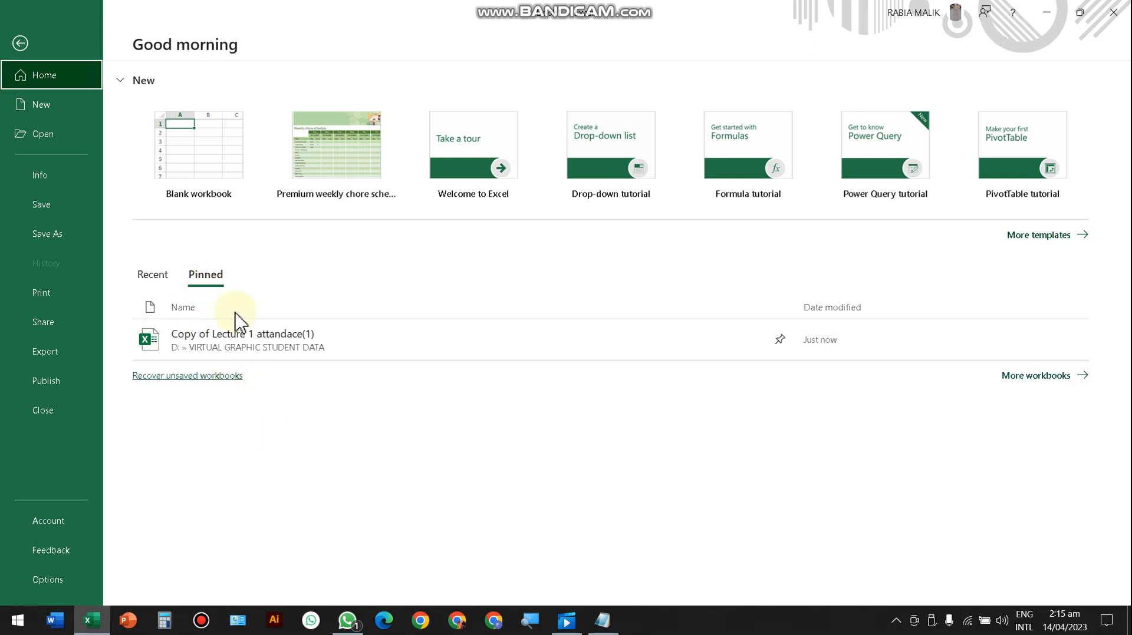
right_click(247, 337)
left_click(291, 426)
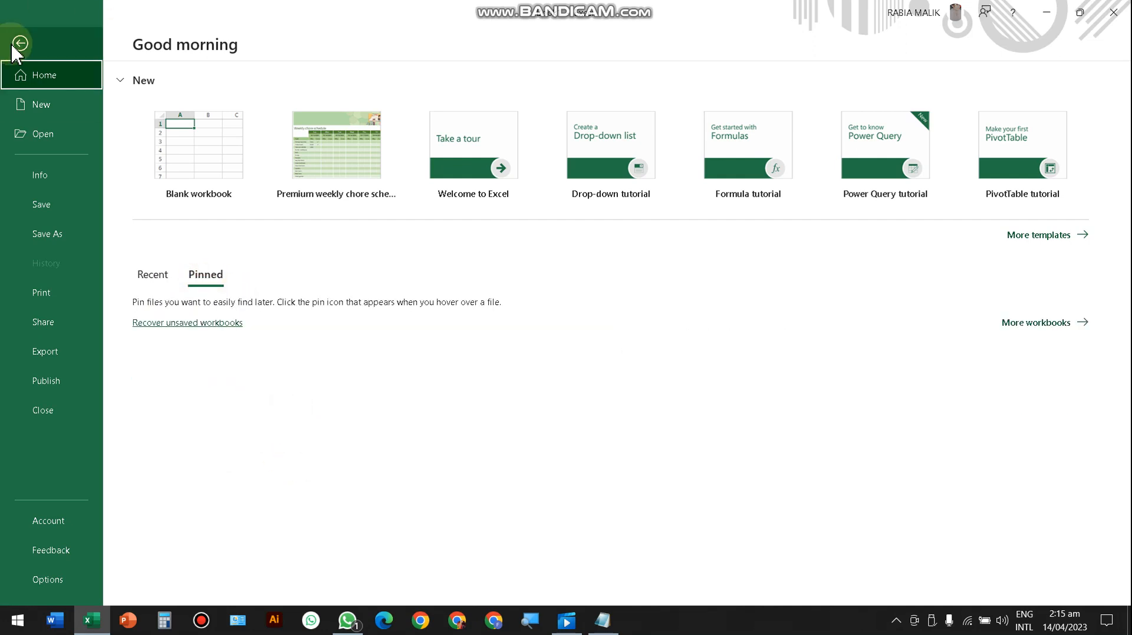
left_click(20, 43)
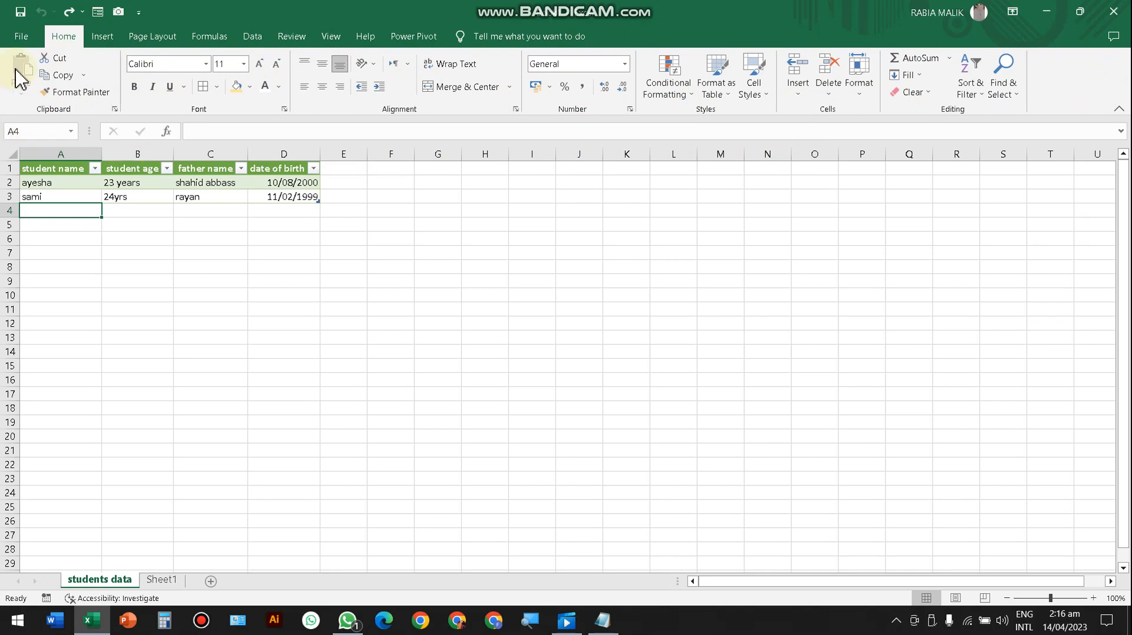
Move the student table from A1:D3 to the range starting at D7 on the students data sheet
left_click(59, 74)
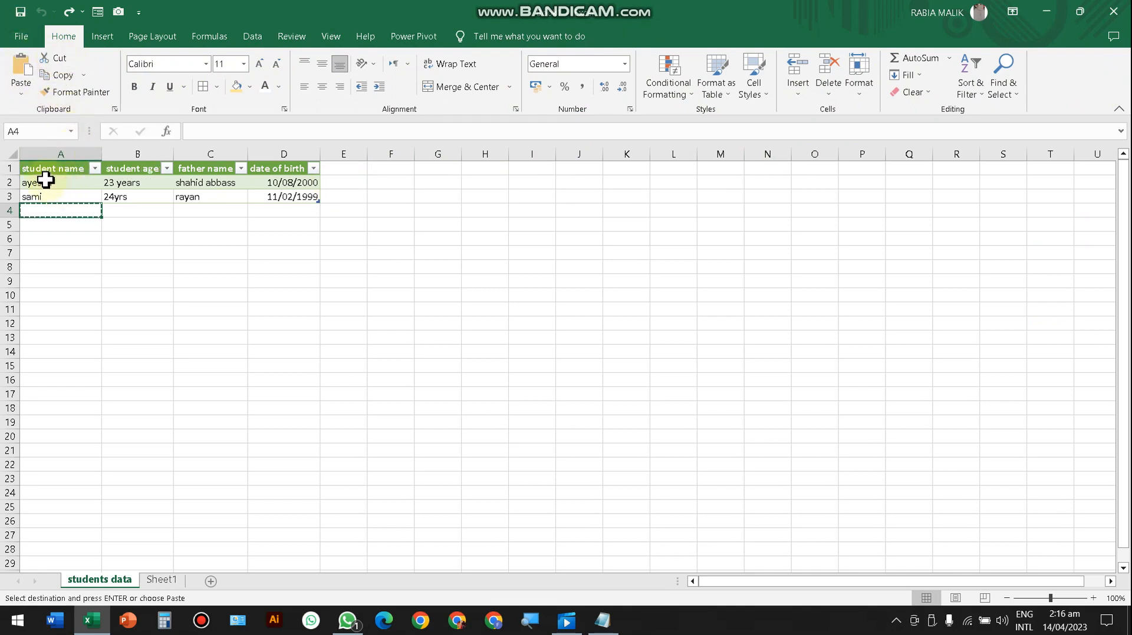
left_click_drag(46, 180, 29, 171)
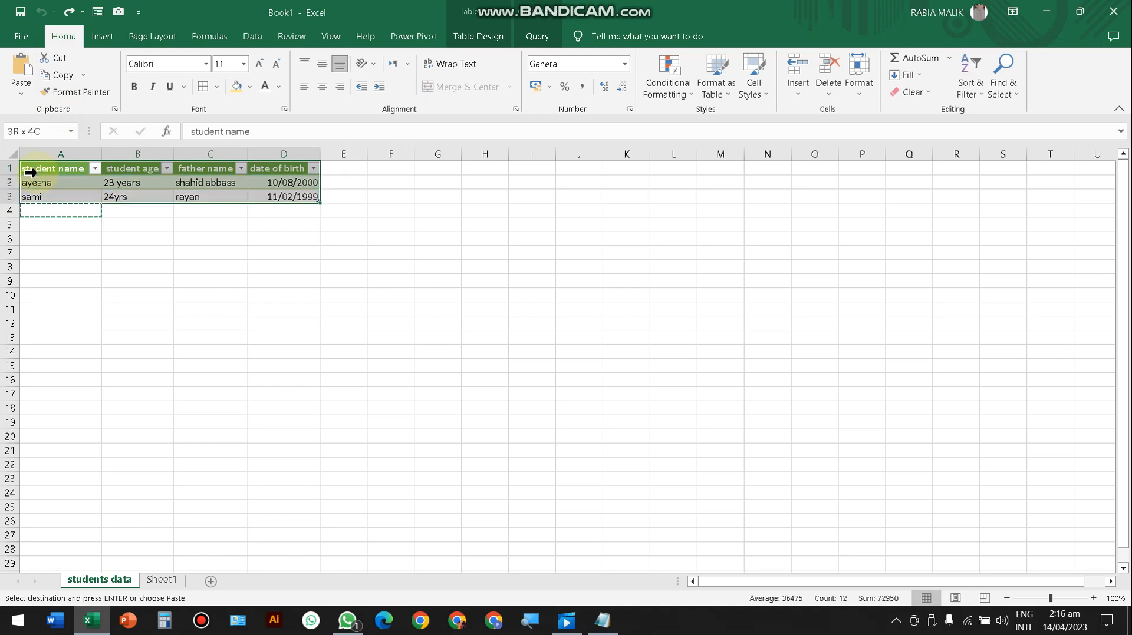
left_click(59, 75)
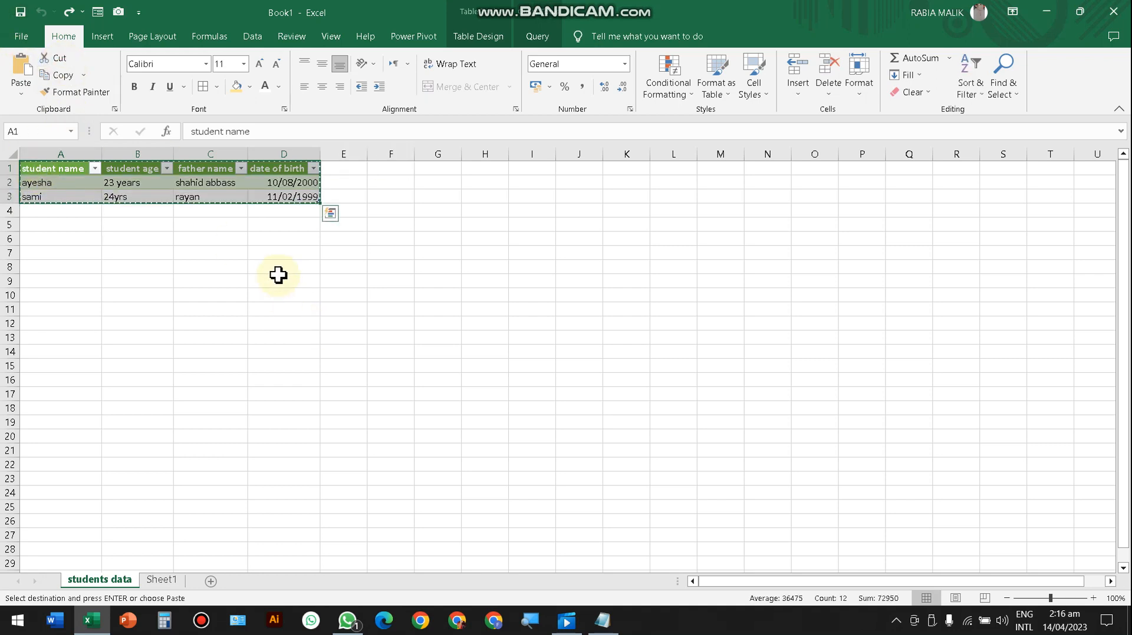
left_click_drag(277, 252, 634, 306)
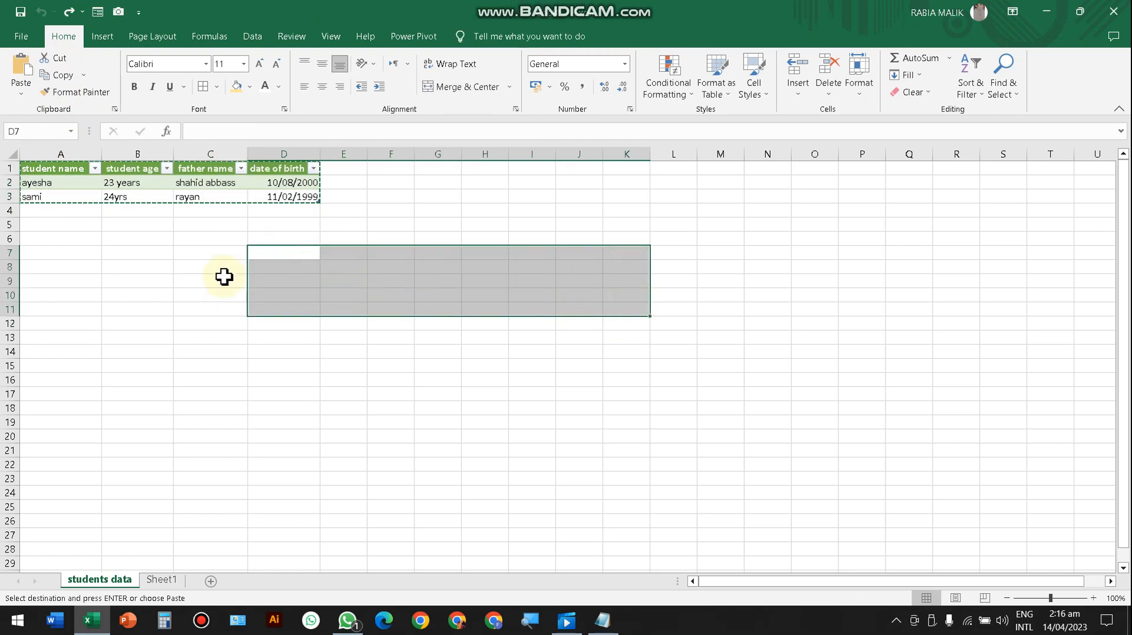
key("ctrl+v")
left_click(312, 352)
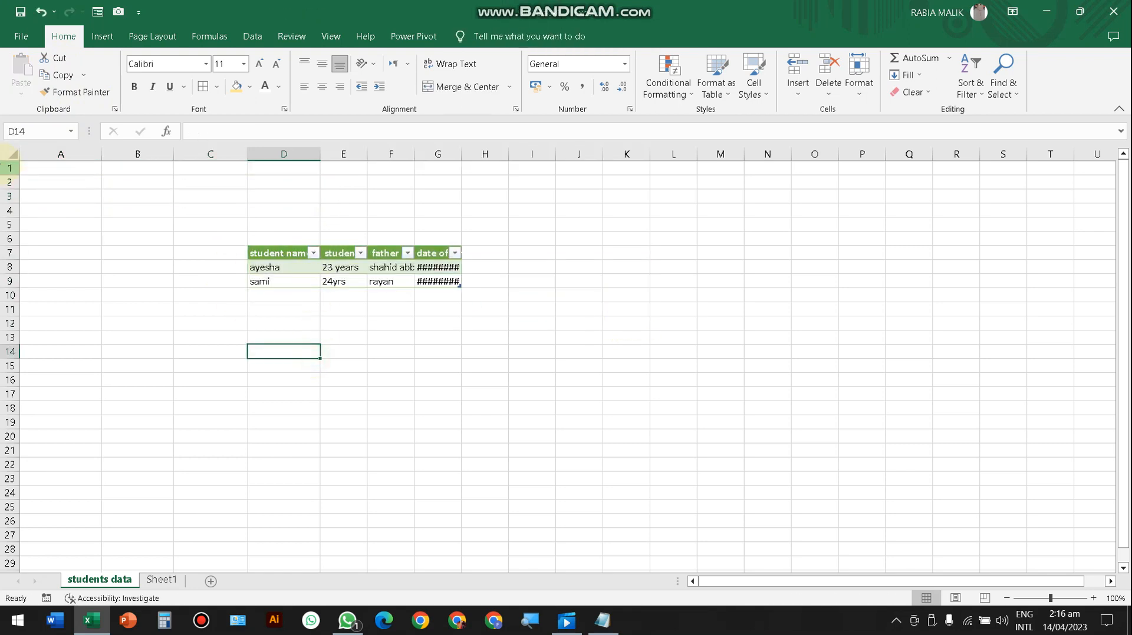
left_click(40, 171)
left_click(357, 268)
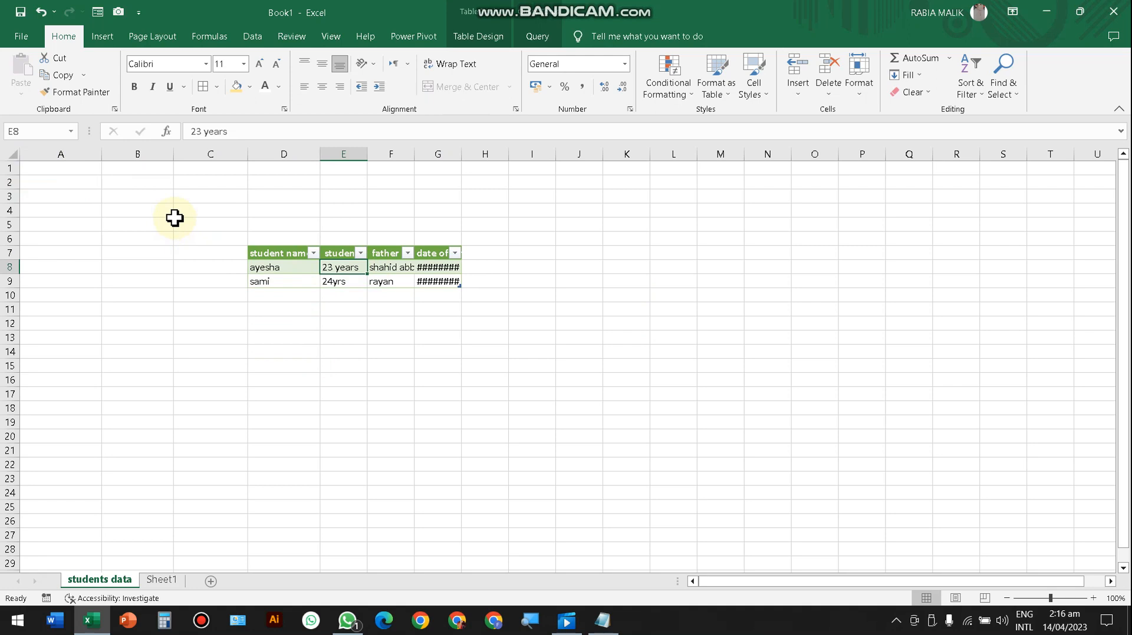
left_click(59, 75)
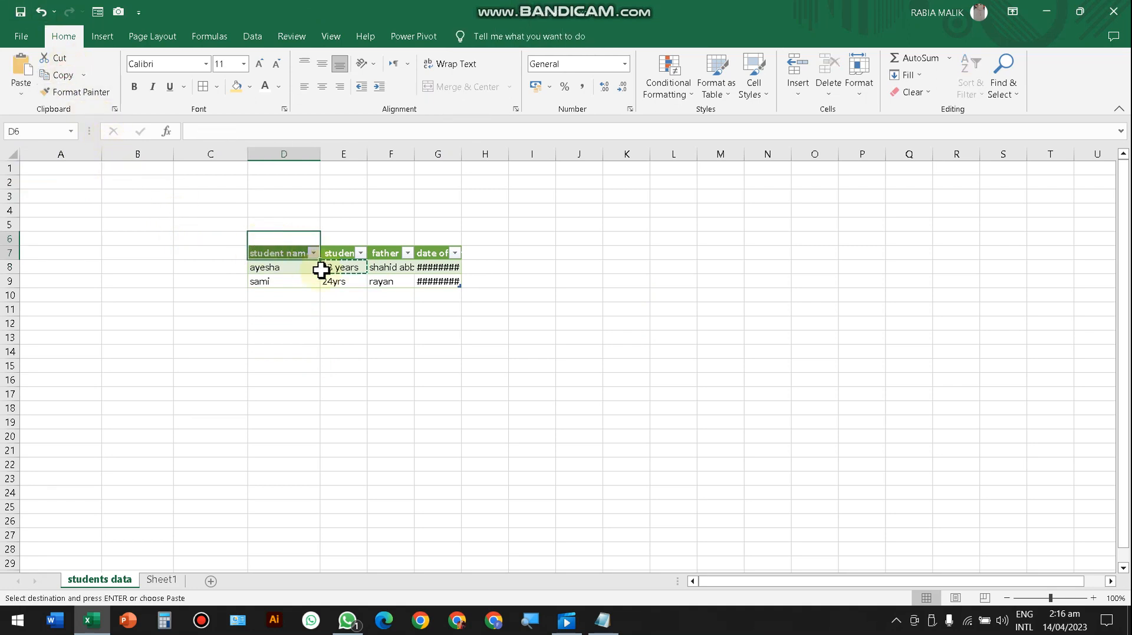
Copy the student table in D7:G9 and paste the copy at A1 on the students data sheet
left_click(278, 254)
key("shift+Right")
key("shift+Right")
key("shift+Right")
key("shift+Down")
key("shift+Down")
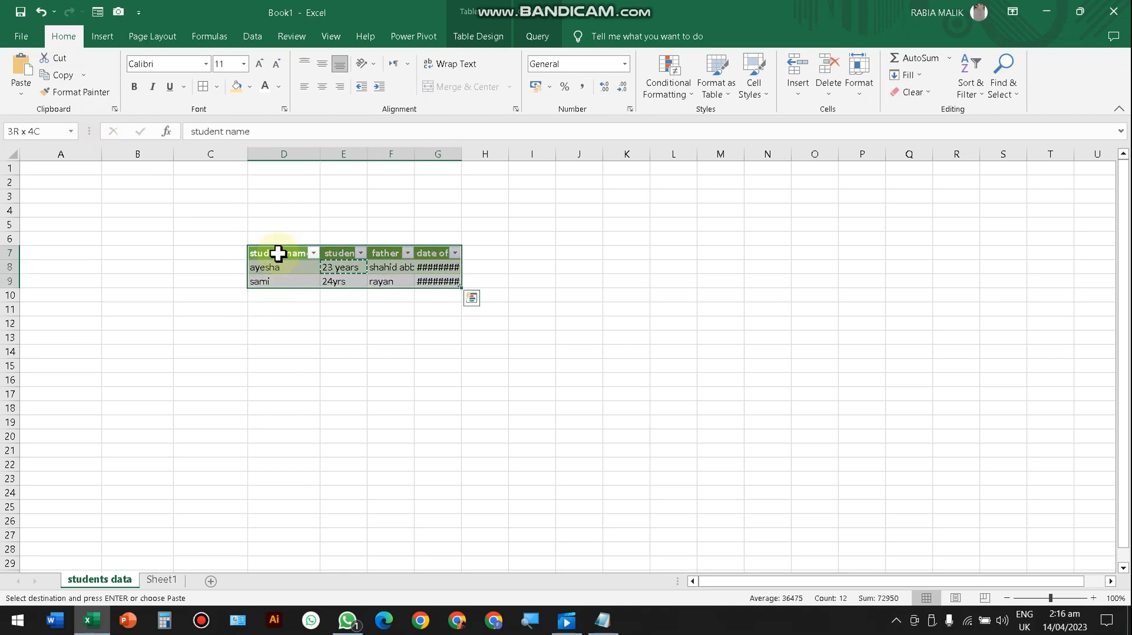
left_click(49, 83)
left_click(61, 196)
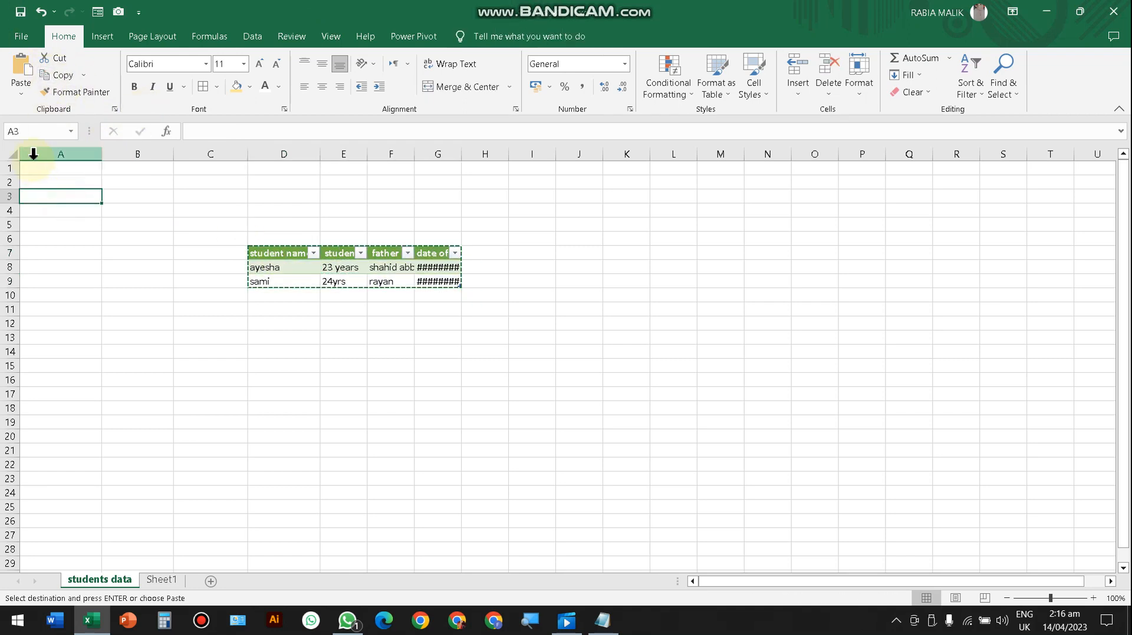
left_click(59, 168)
left_click(21, 95)
left_click(19, 131)
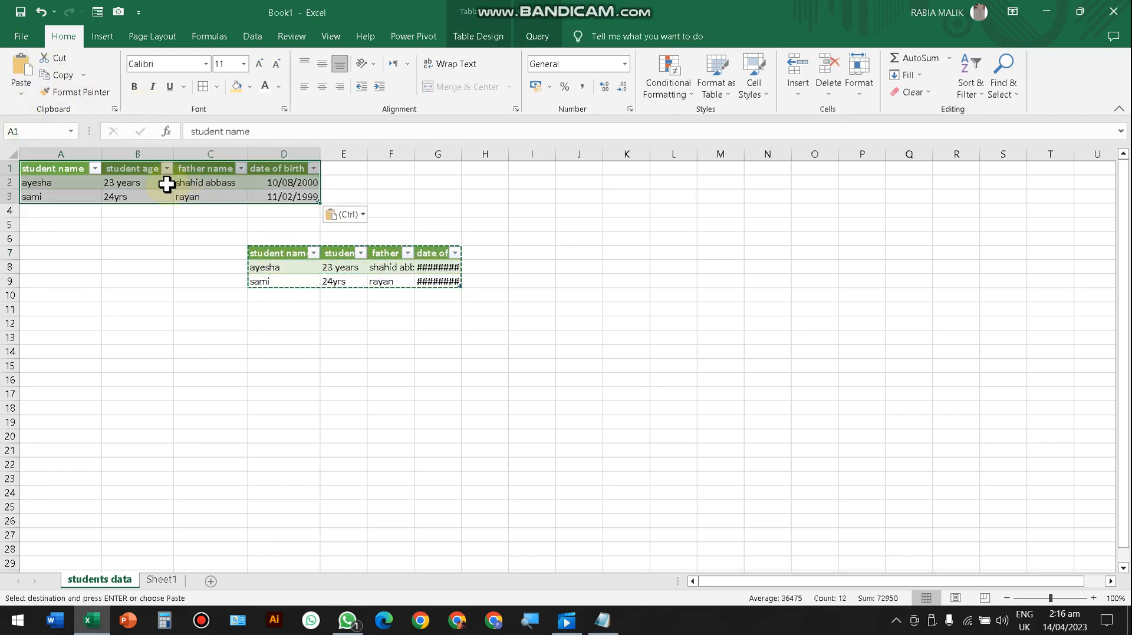
Apply the Bad cell style to the empty cell B4 below the student age column
left_click(162, 215)
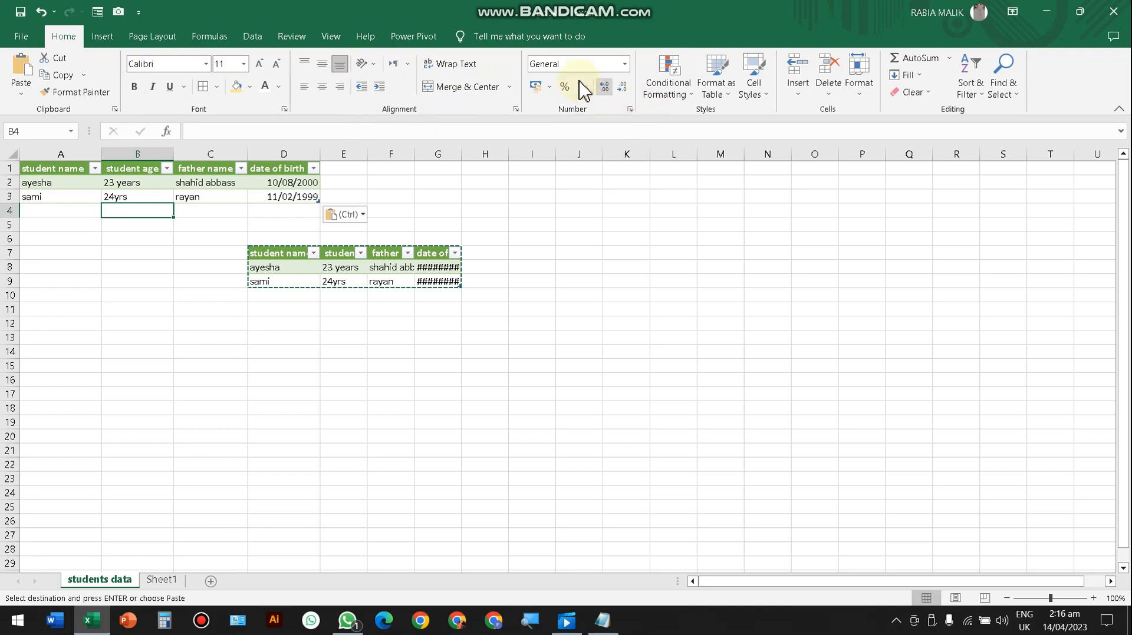
left_click(626, 65)
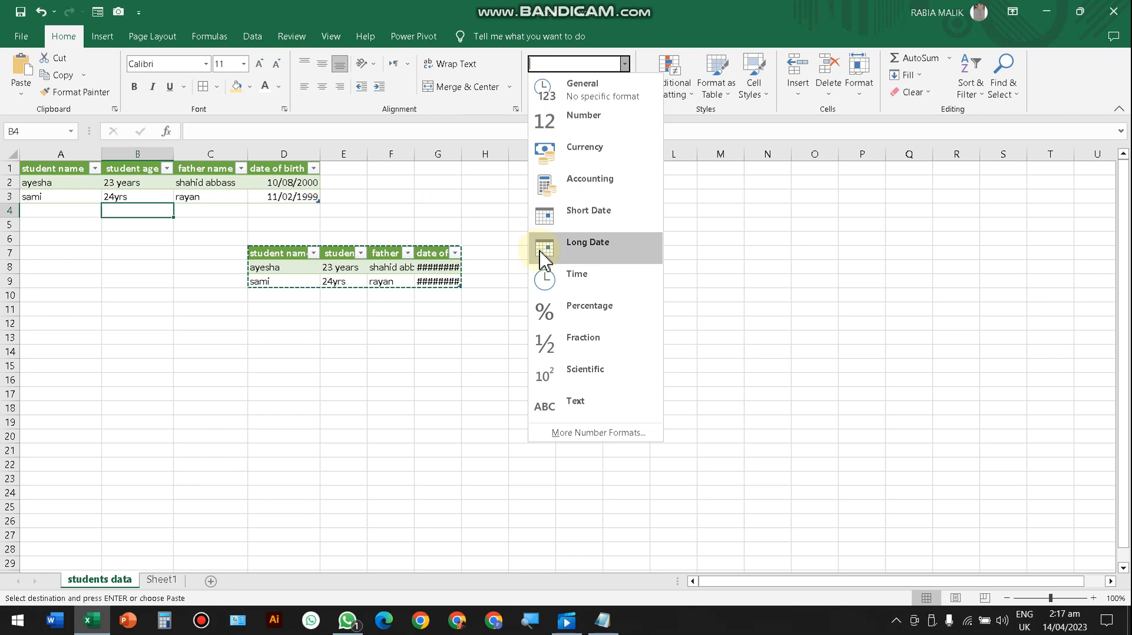
left_click(465, 156)
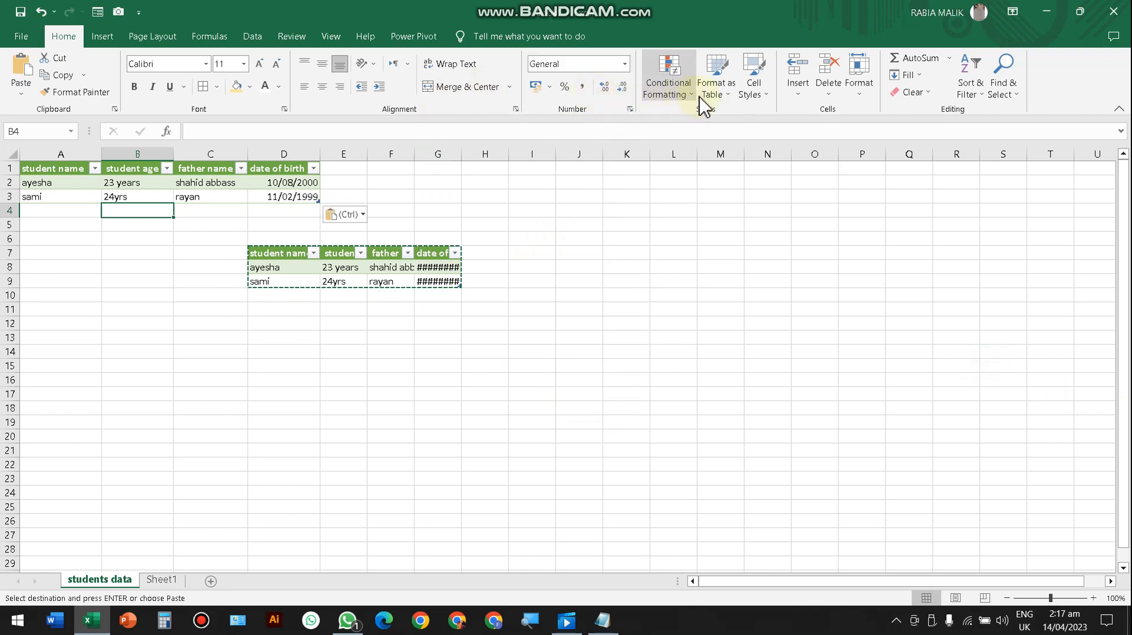
left_click(750, 94)
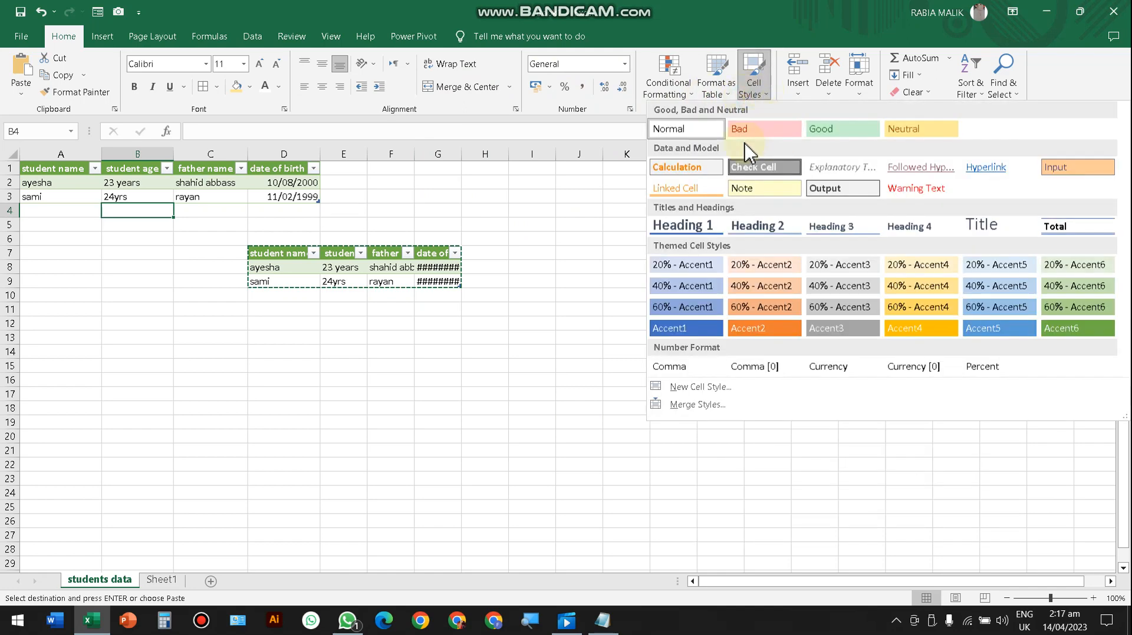
left_click(751, 126)
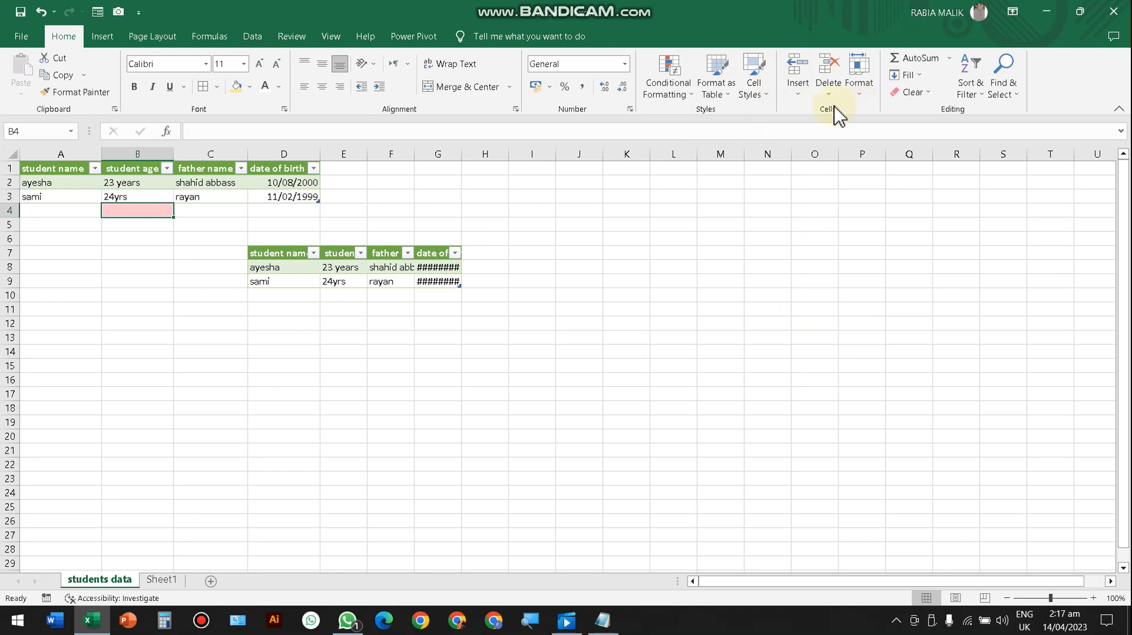
left_click(799, 90)
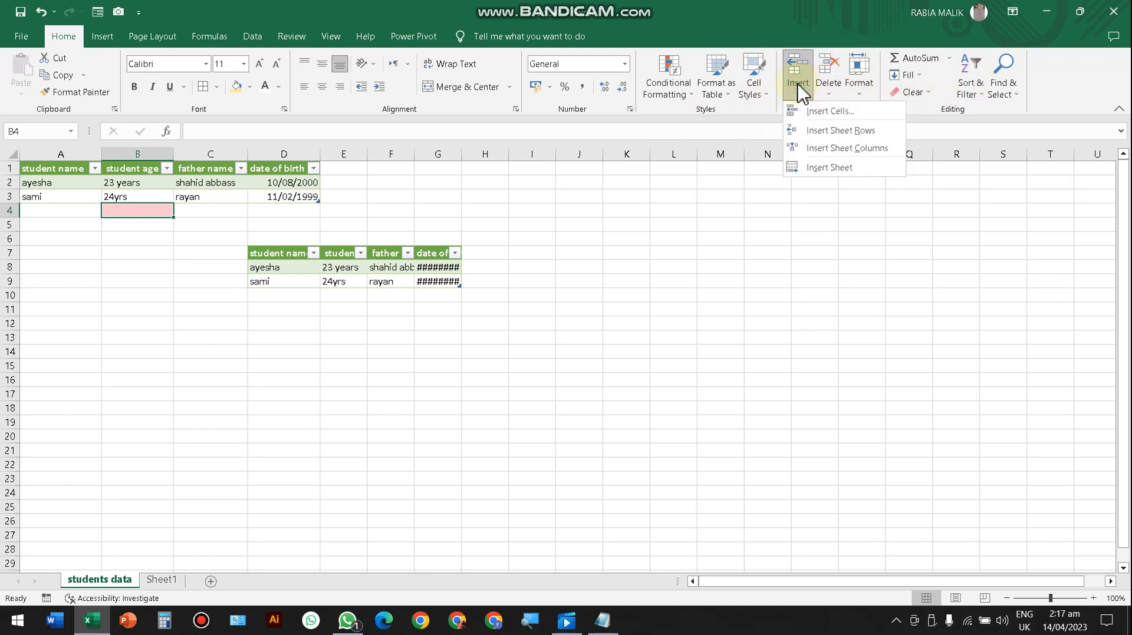
left_click(125, 265)
left_click(54, 172)
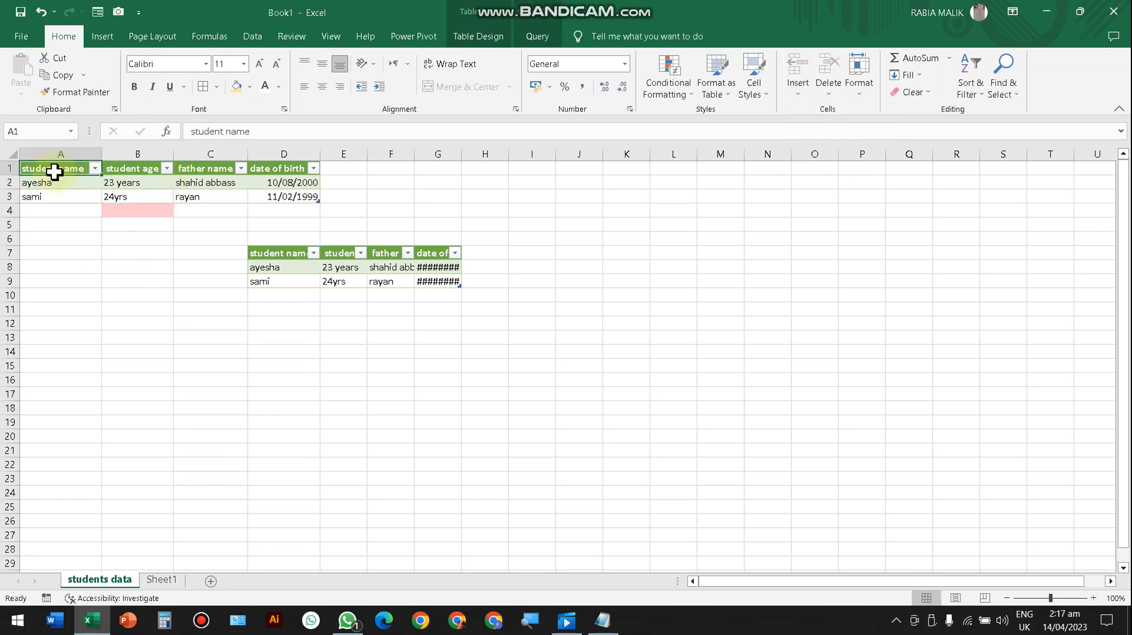
key("ctrl+shift+Right")
key("shift+Down")
key("shift+Down")
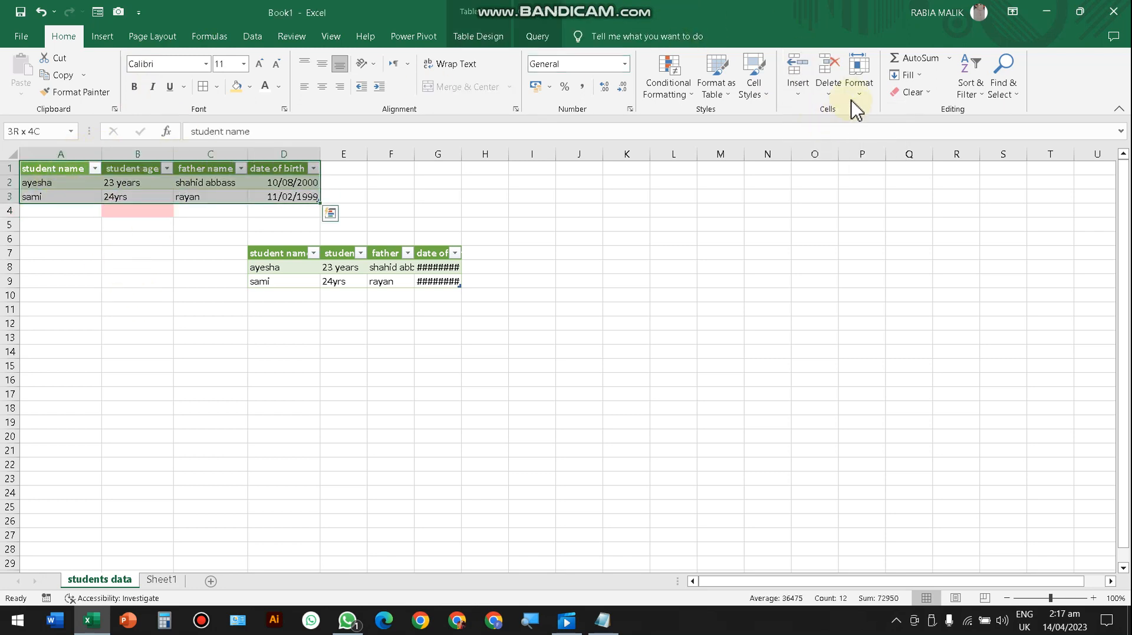
left_click(858, 89)
left_click(645, 237)
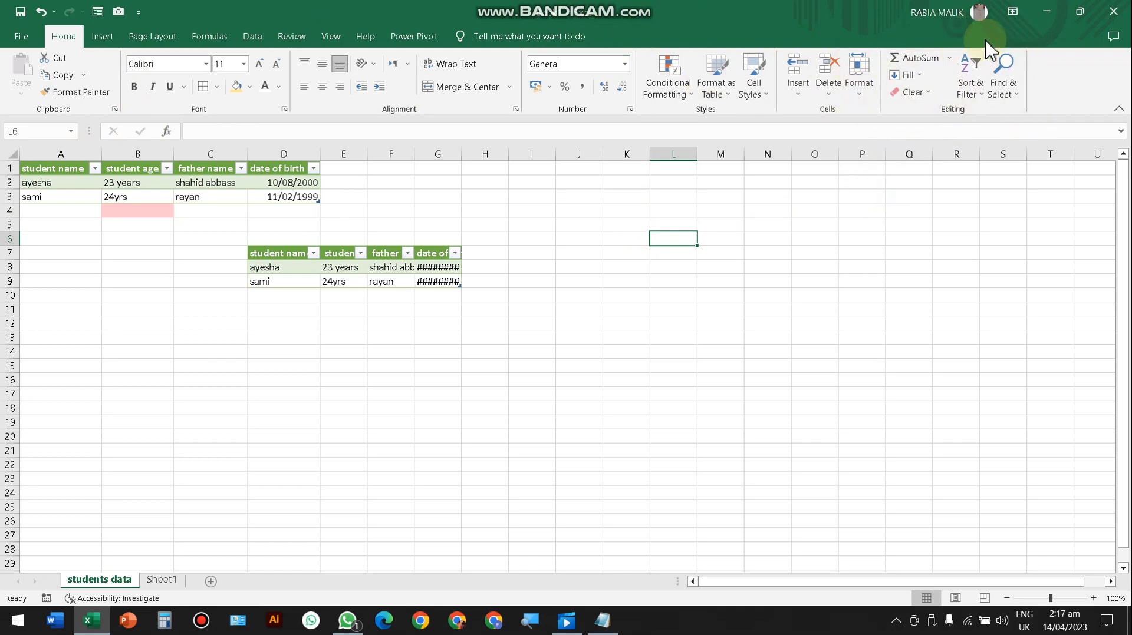
left_click(906, 75)
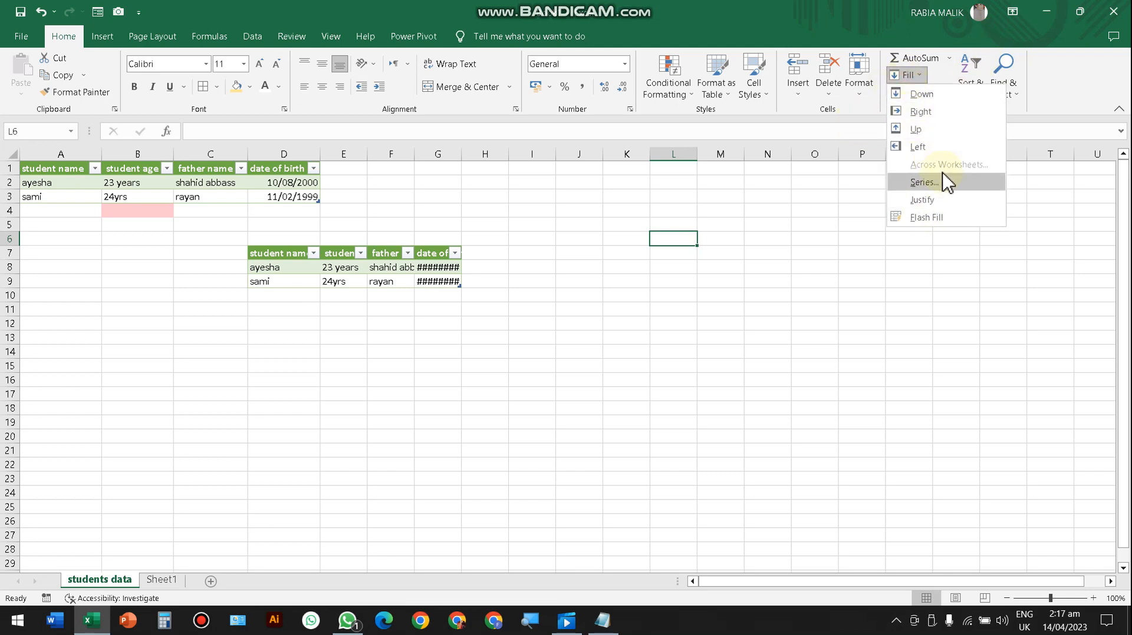
left_click(911, 92)
left_click(921, 112)
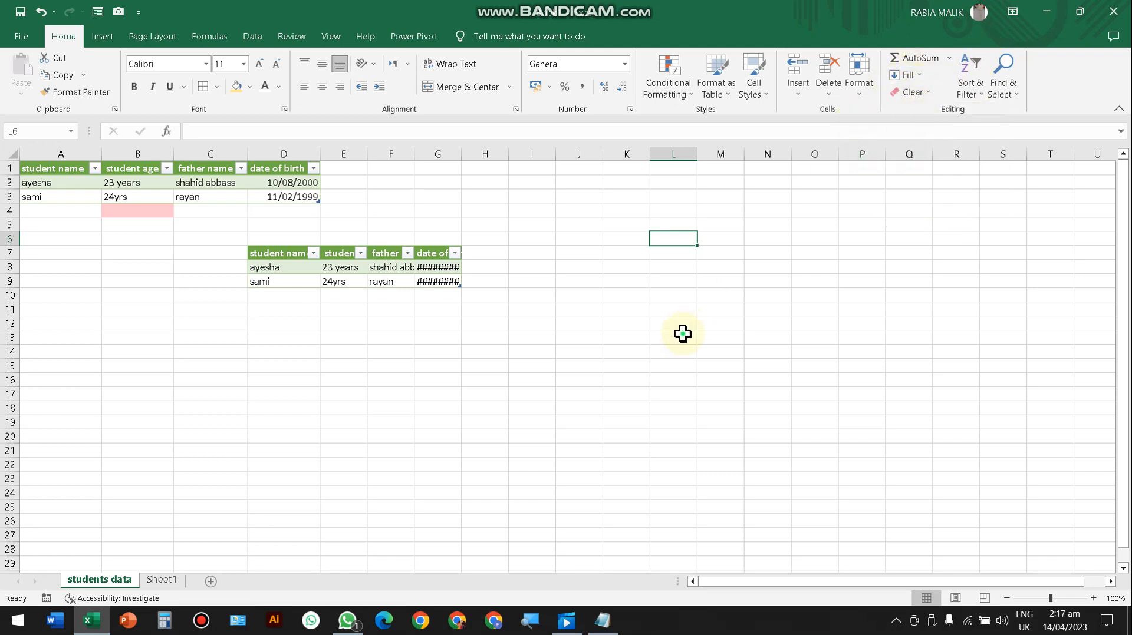
Sort the student table in A1:D3 by student name, first from A to Z and finally from Z to A
left_click(391, 253)
left_click(986, 100)
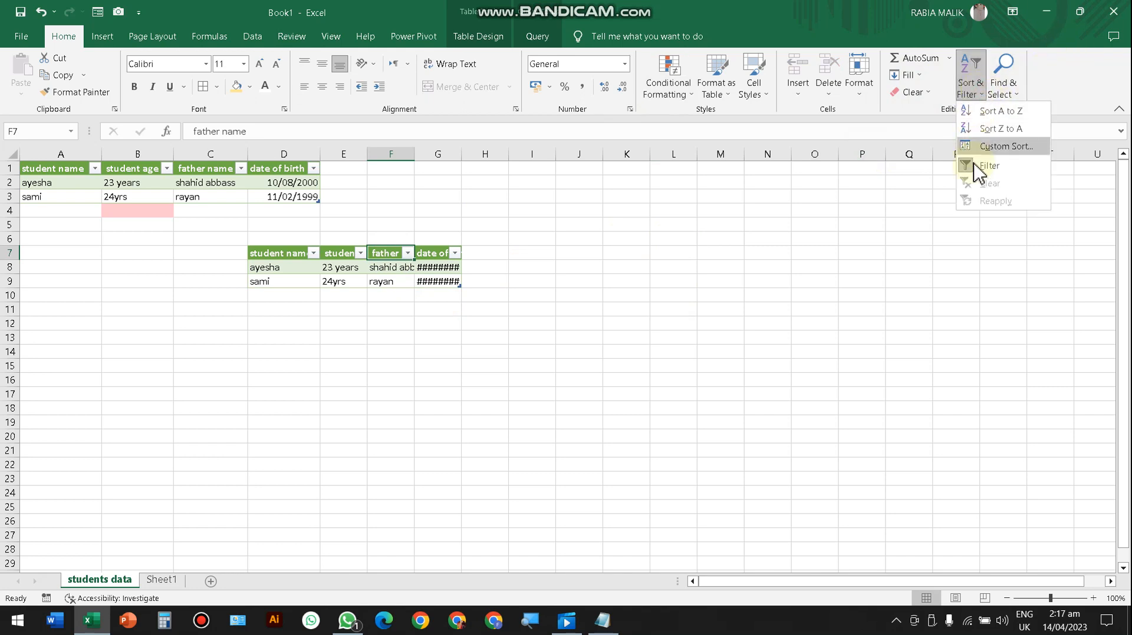
left_click(970, 76)
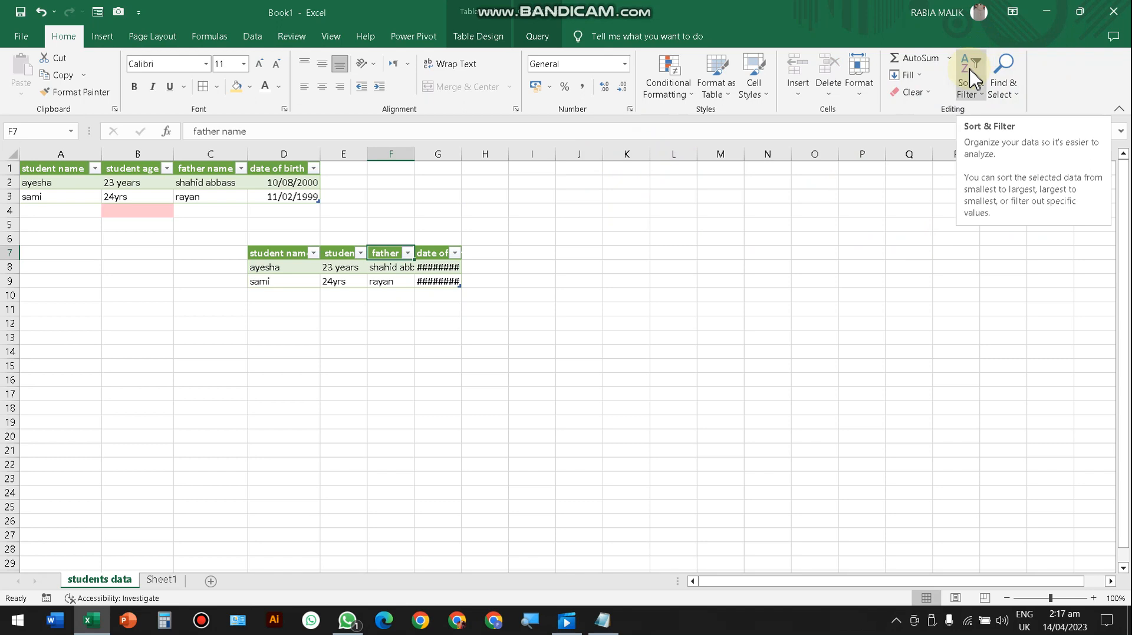
left_click(93, 170)
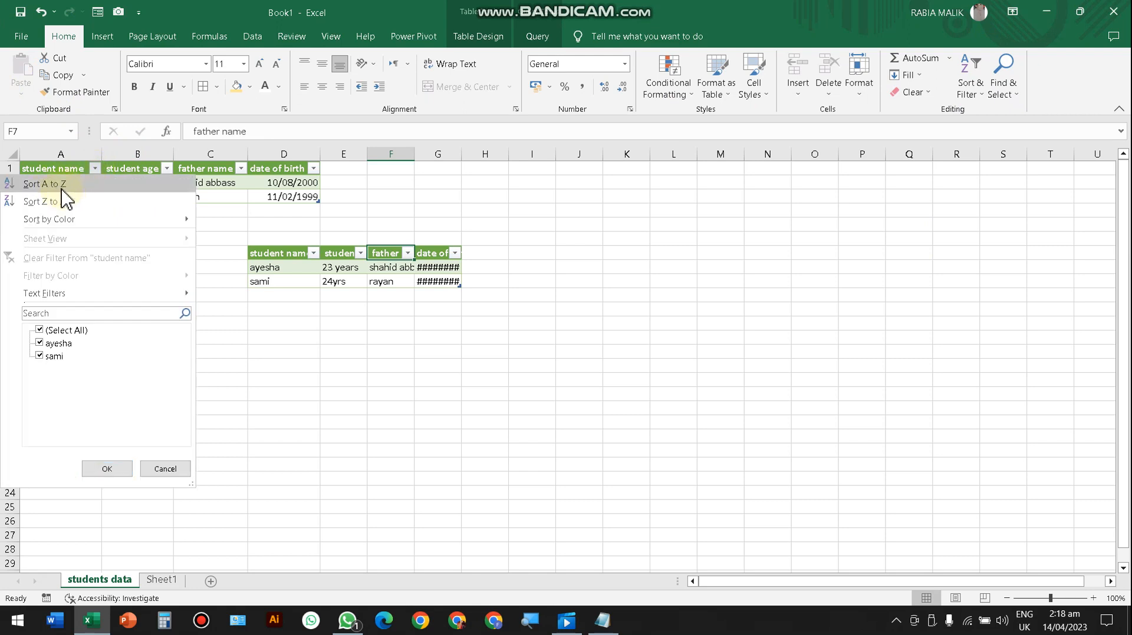
left_click(45, 184)
left_click(93, 169)
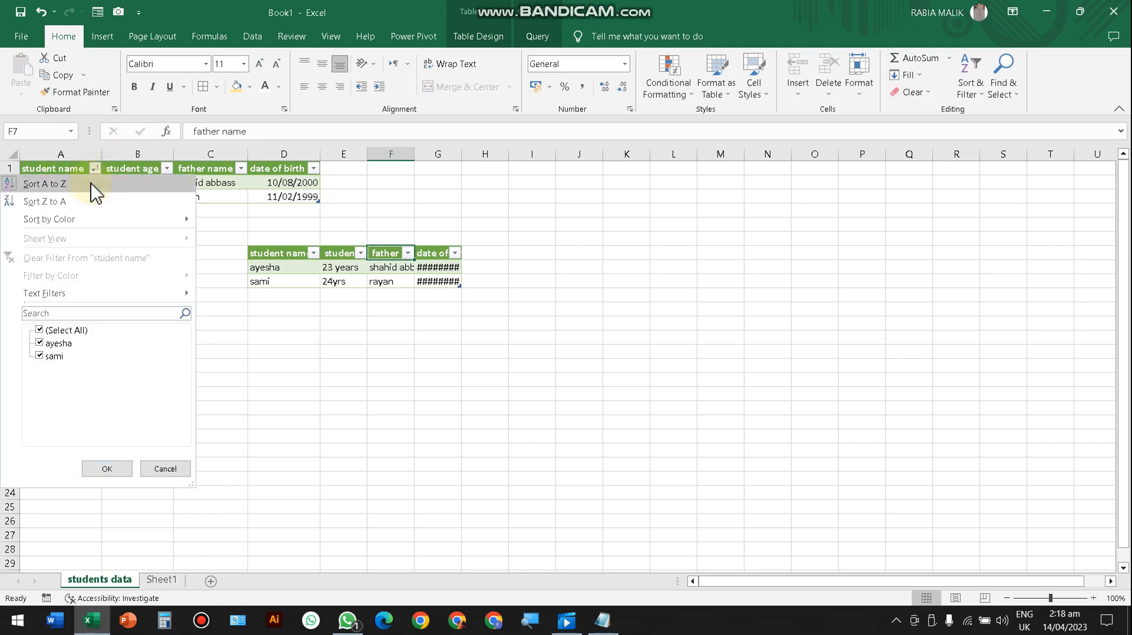
left_click(70, 199)
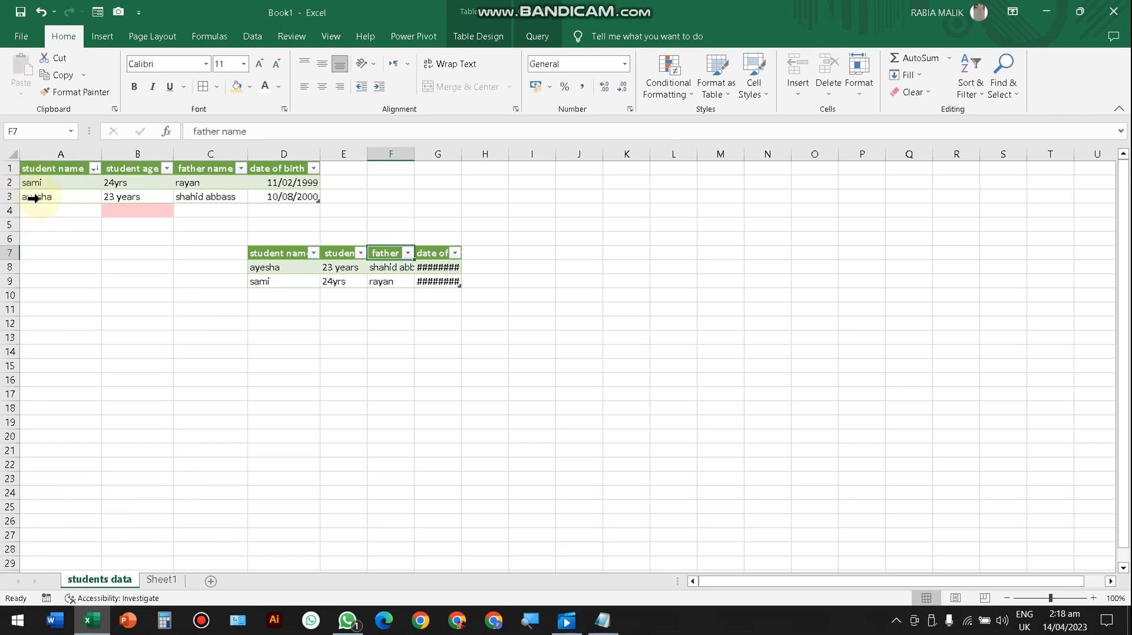
Select all blank cells around the two student tables using Go To Special with the Blanks option
left_click(1015, 94)
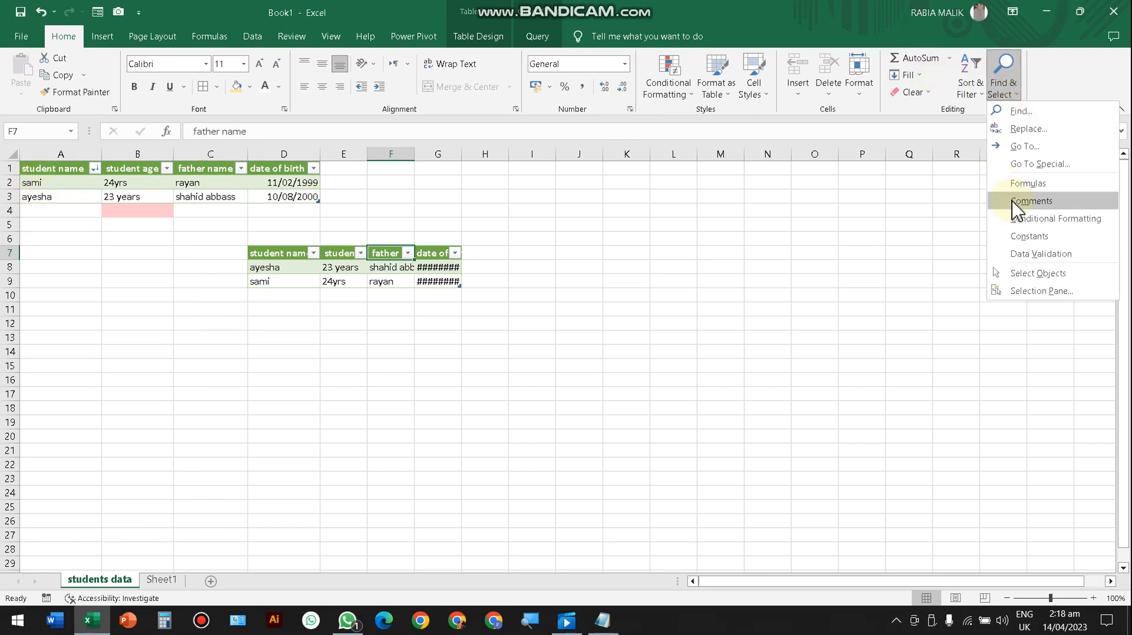
left_click(1035, 164)
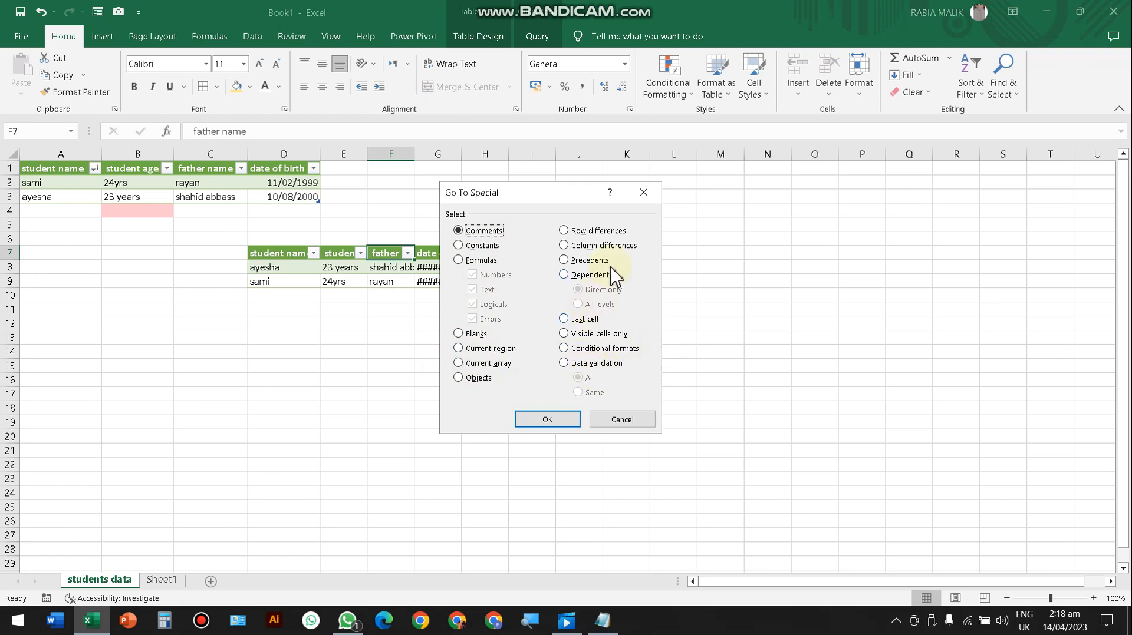
left_click(459, 334)
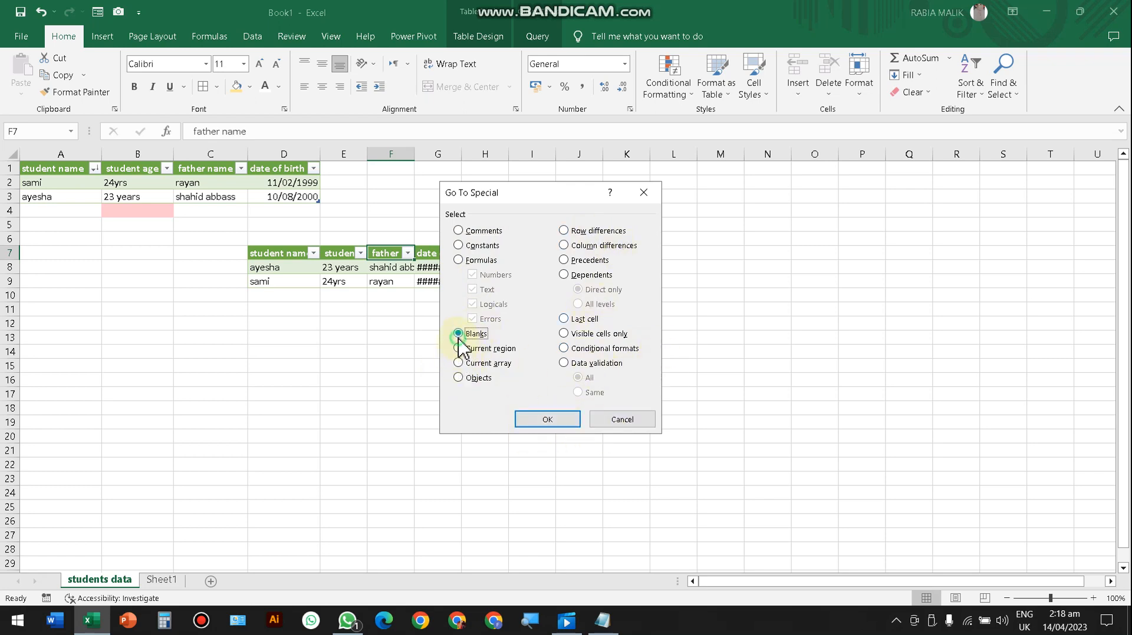
left_click(560, 423)
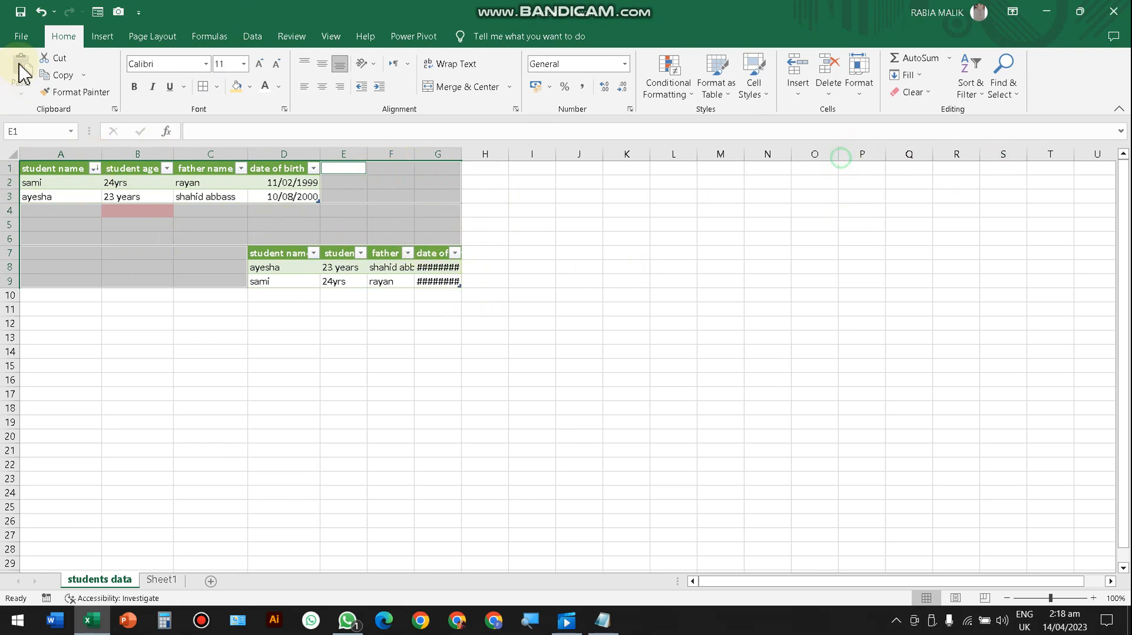
left_click(101, 39)
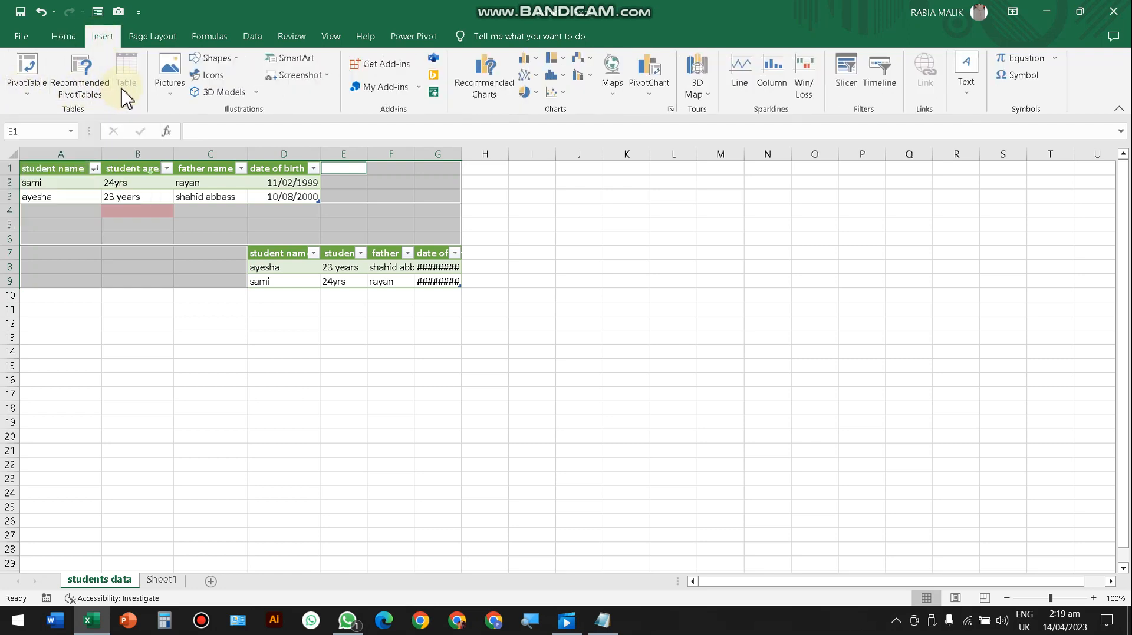
left_click(170, 96)
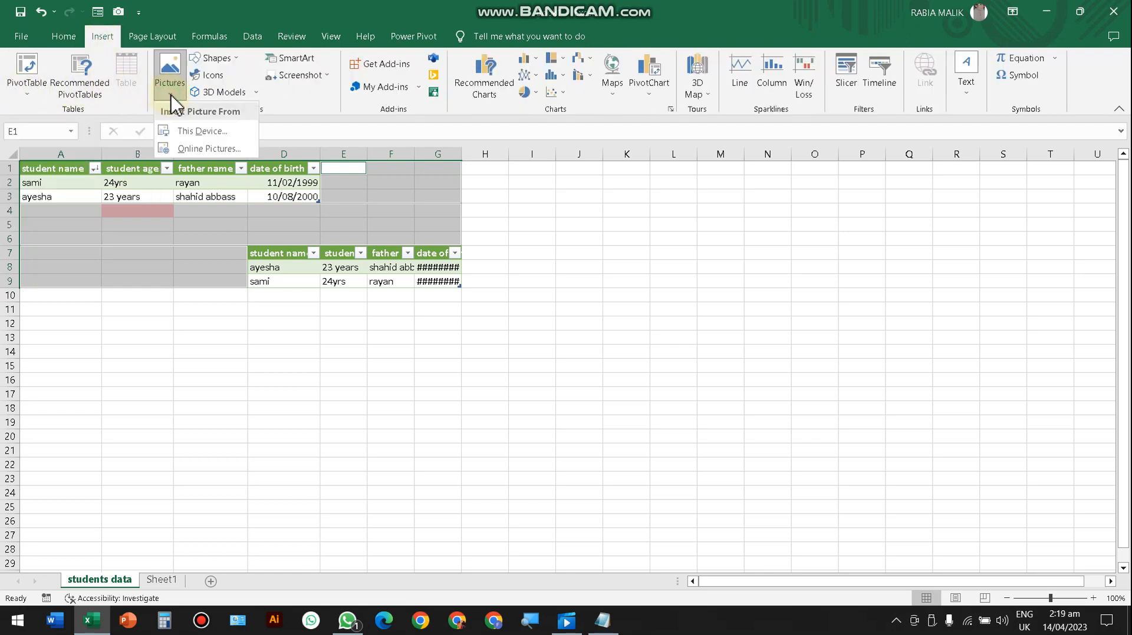
left_click(216, 59)
left_click(23, 90)
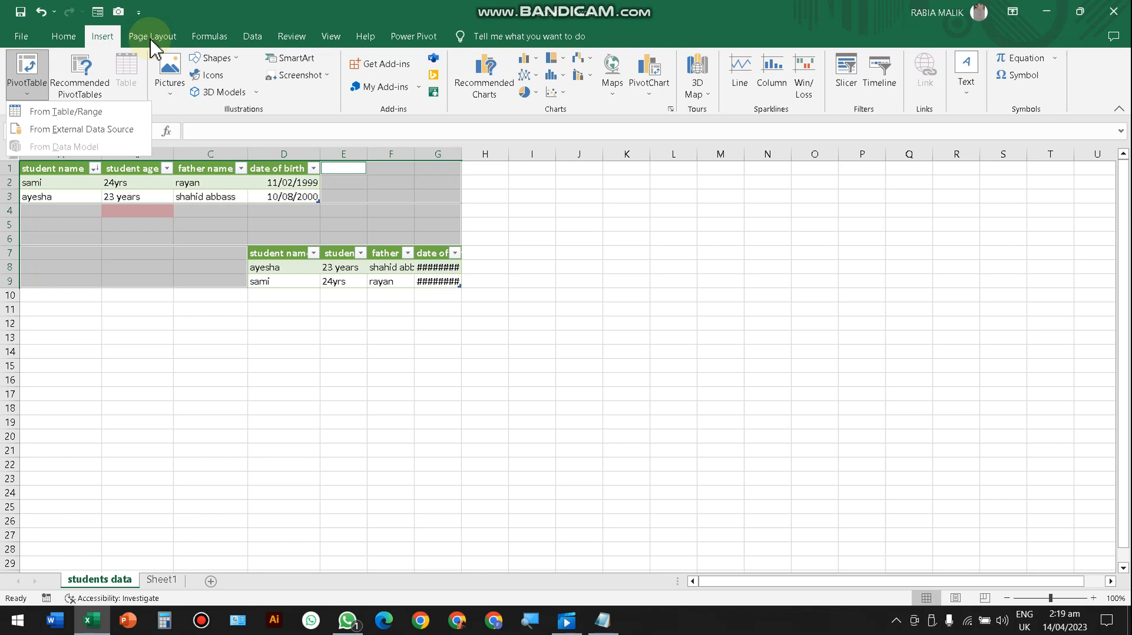
key("Escape")
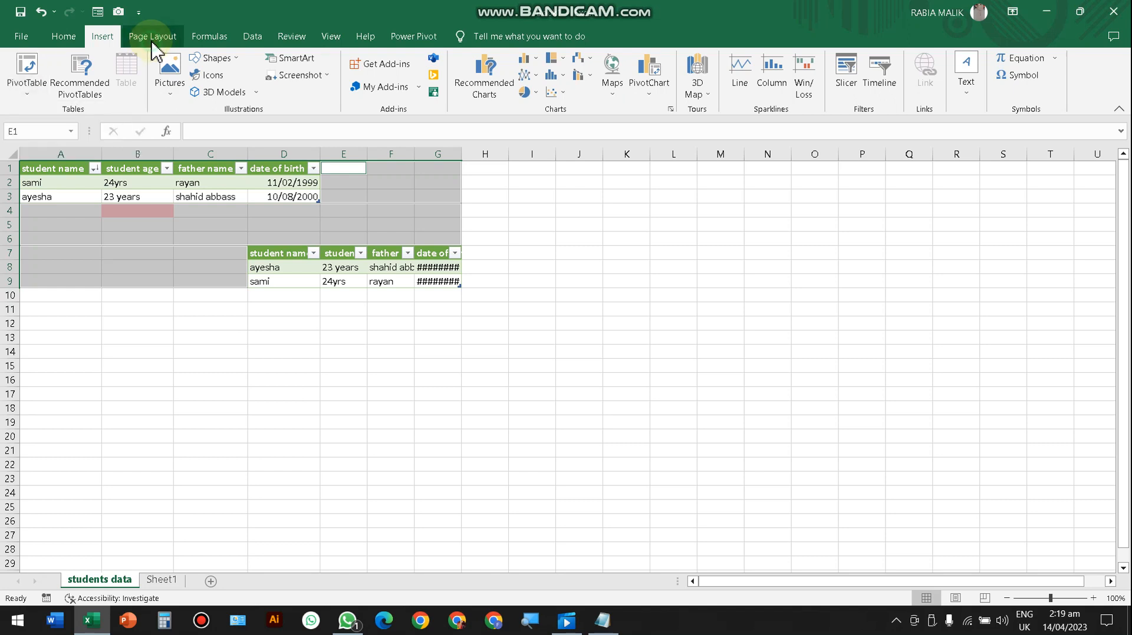
Deselect the blank cells, check the print preview of the students data sheet and return to the worksheet
left_click(152, 38)
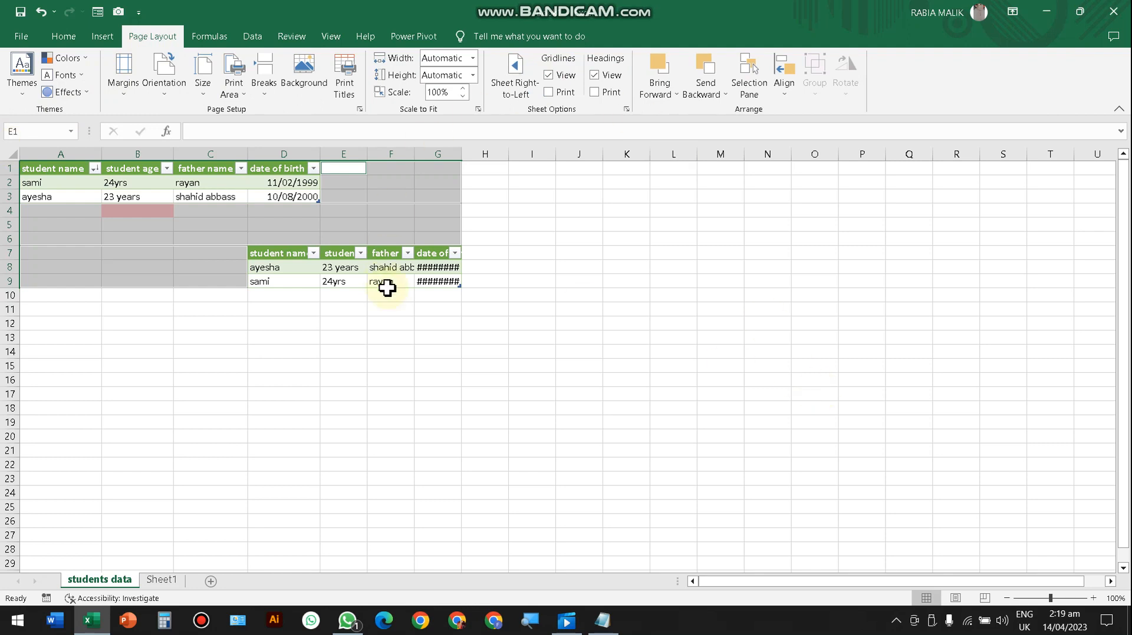
left_click(472, 322)
left_click(19, 36)
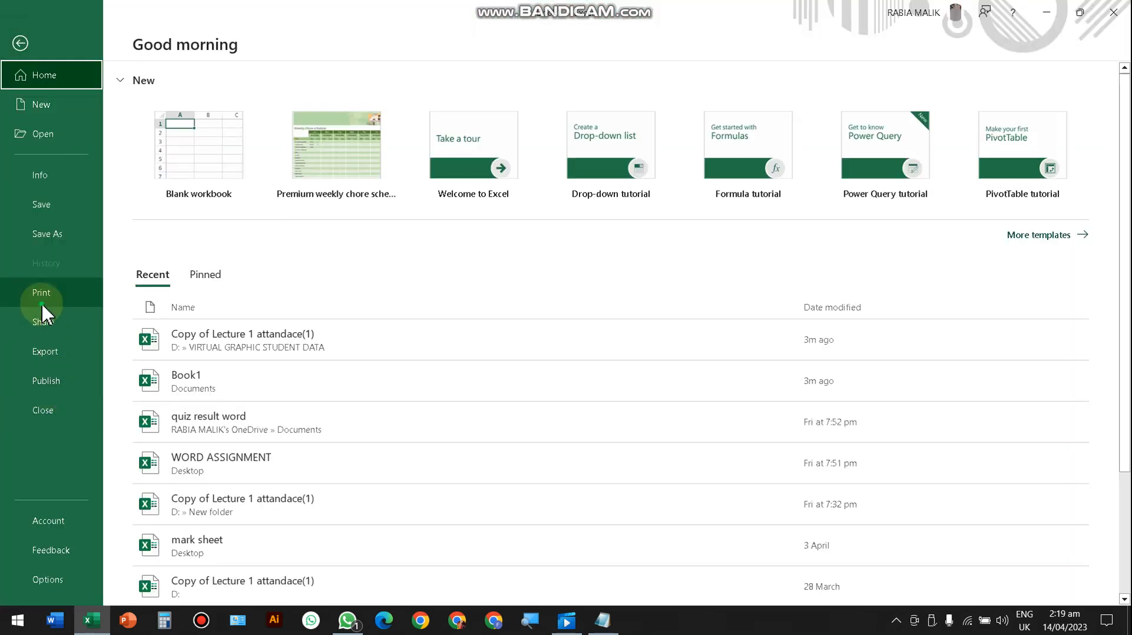
left_click(42, 294)
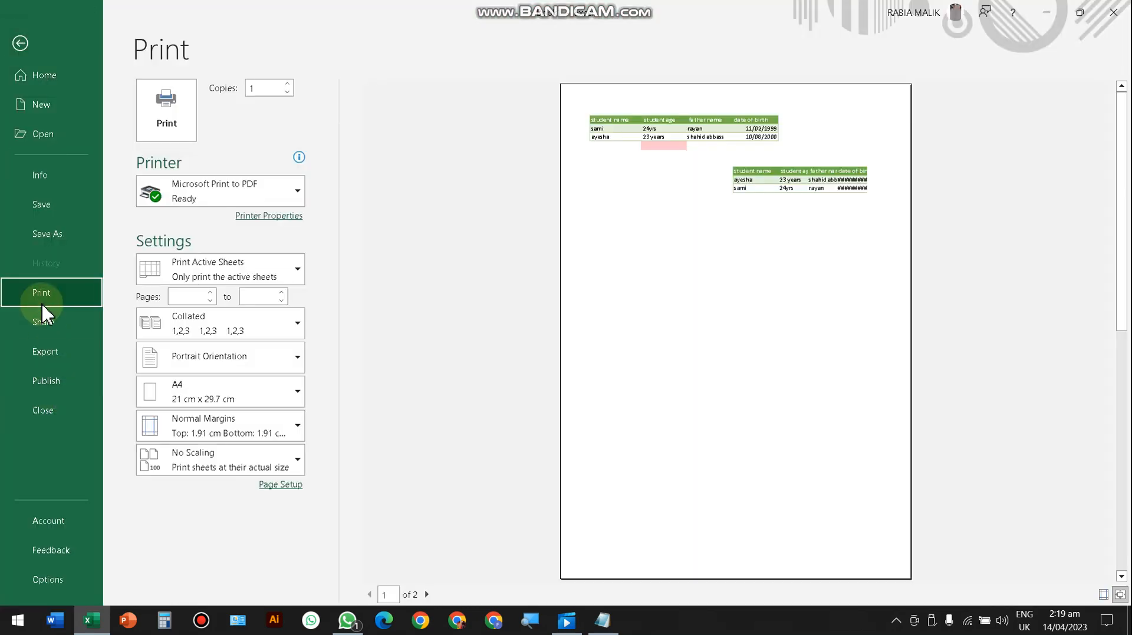
left_click(751, 206)
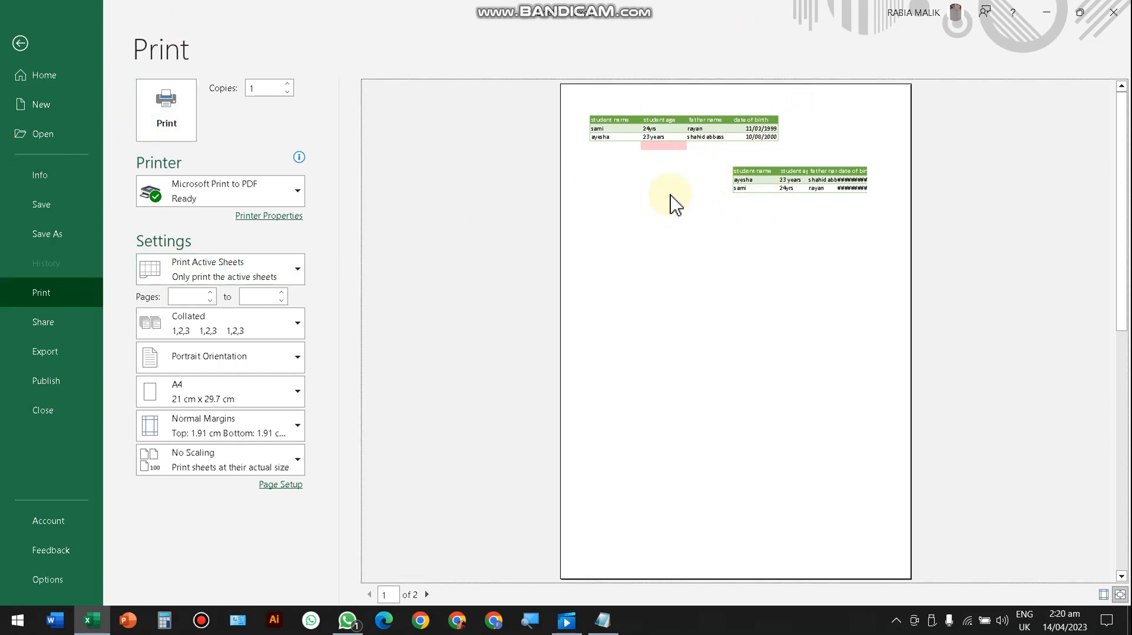
left_click(21, 43)
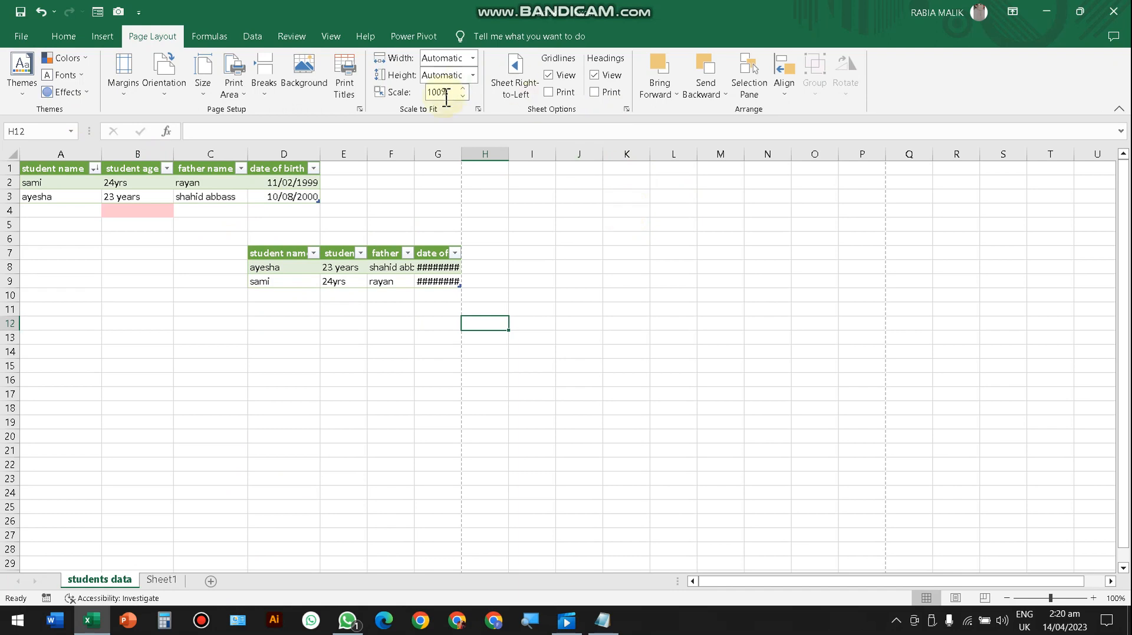
Scale the students data sheet's printout to fit 1 page wide and 1 page high
left_click(473, 58)
left_click(453, 90)
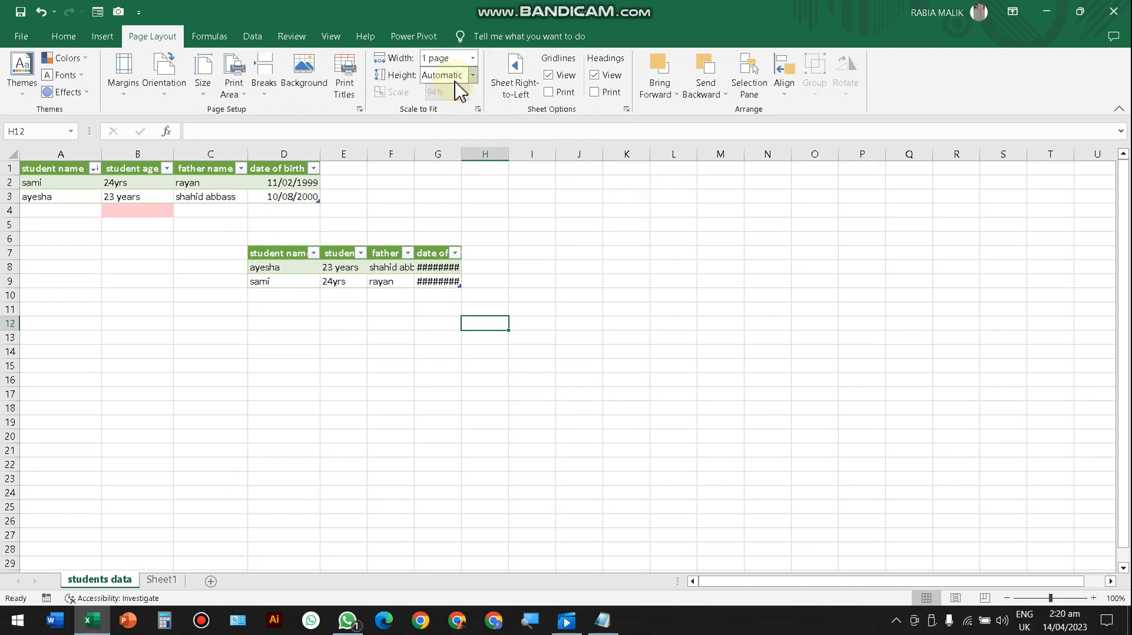
left_click(472, 75)
left_click(462, 107)
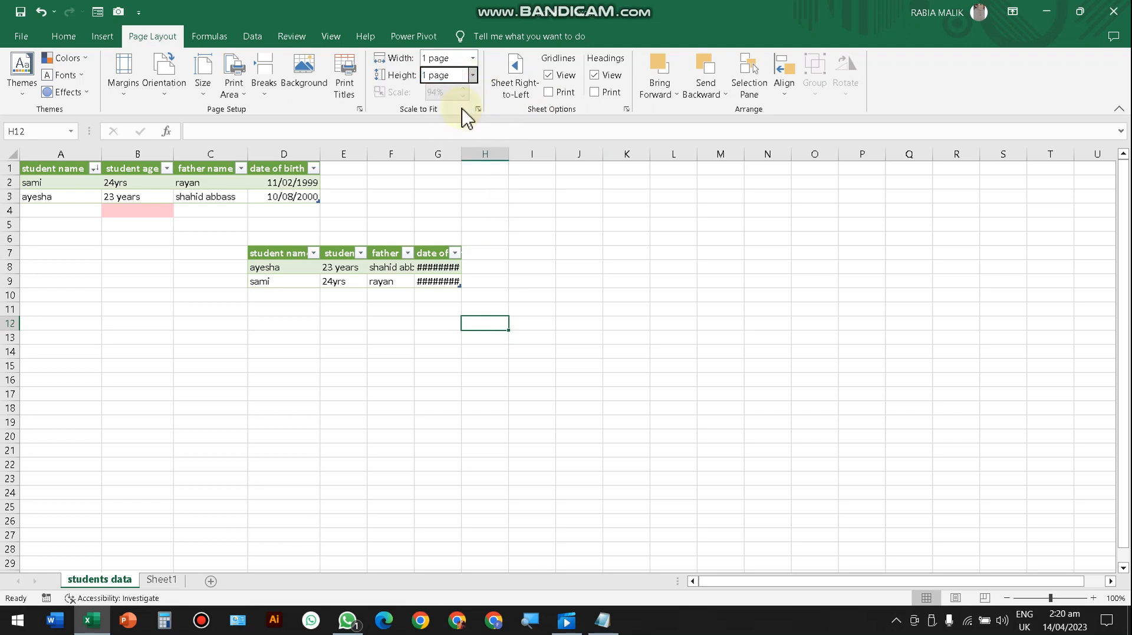
left_click(421, 173)
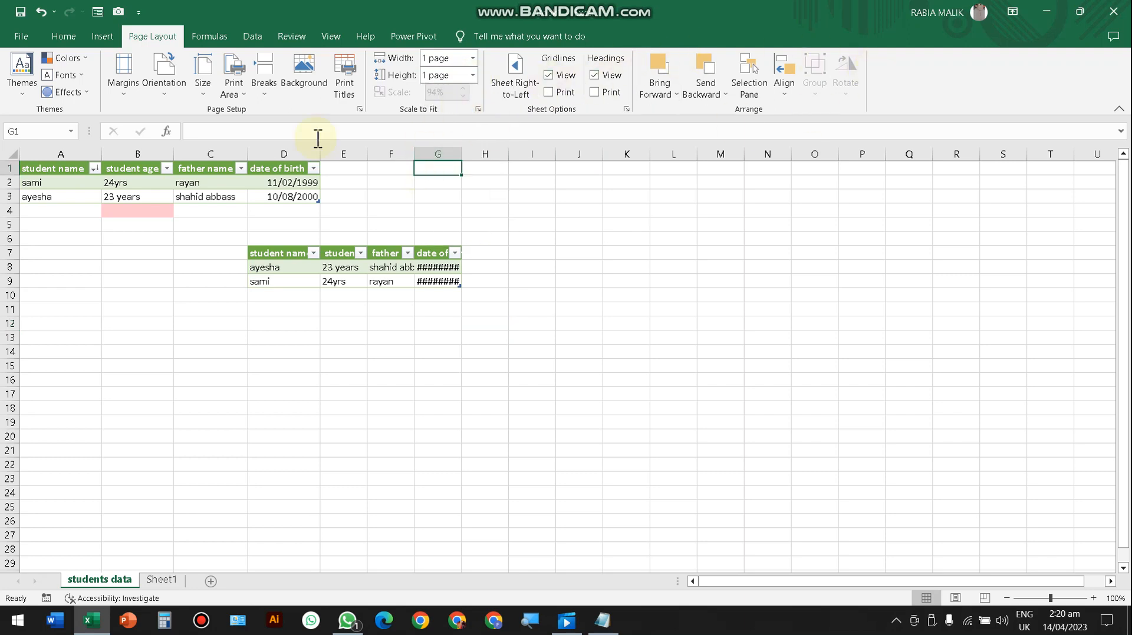
left_click(209, 37)
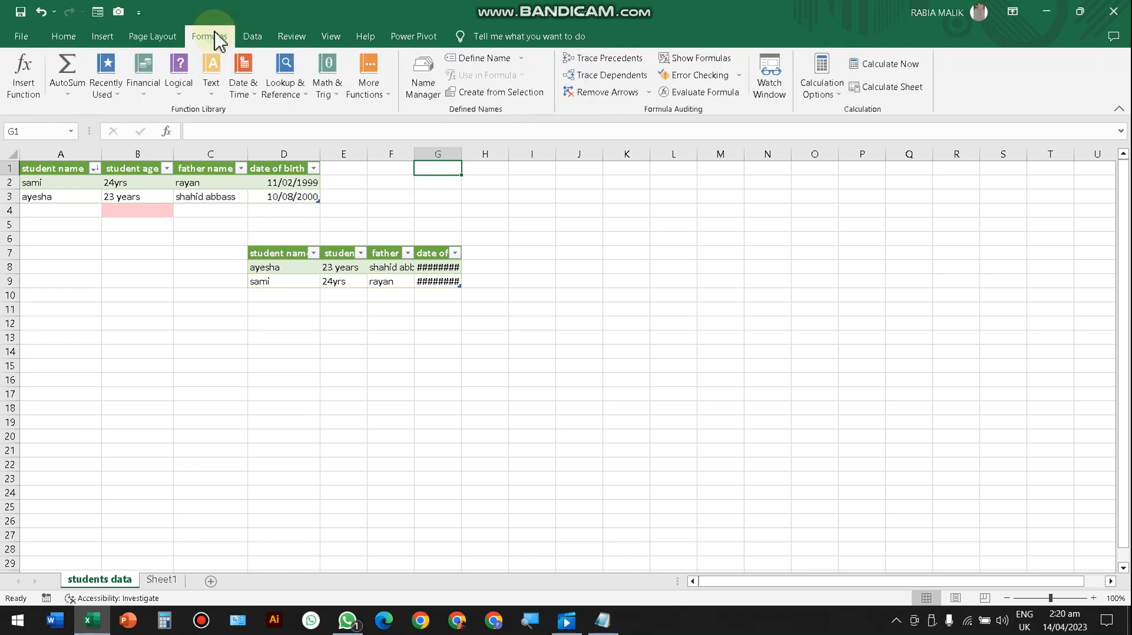
left_click(253, 36)
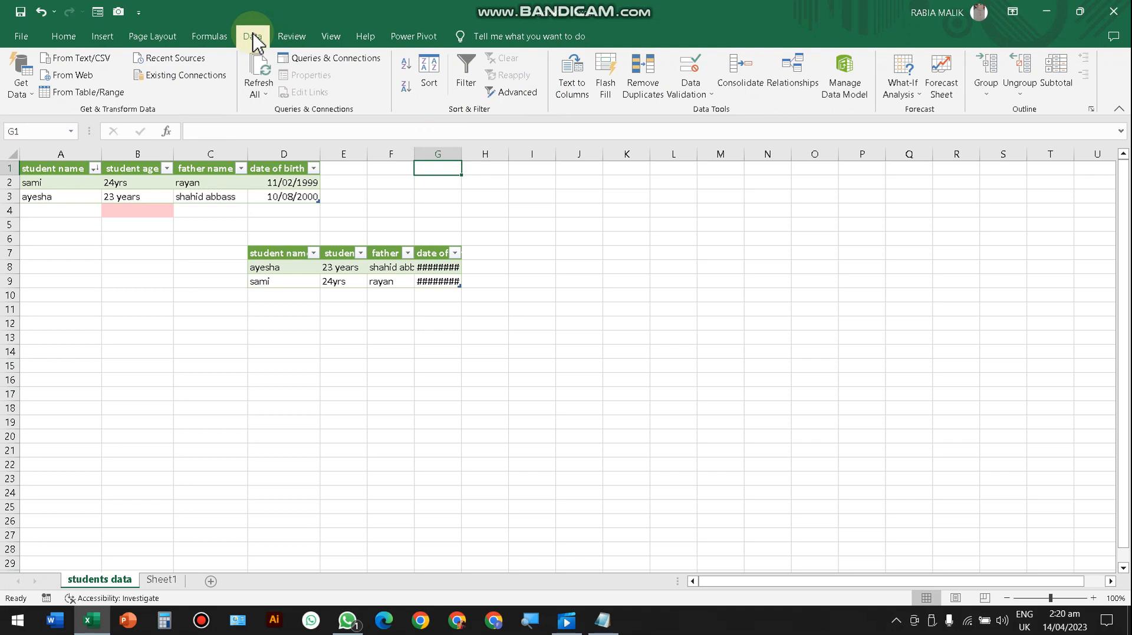
left_click(285, 38)
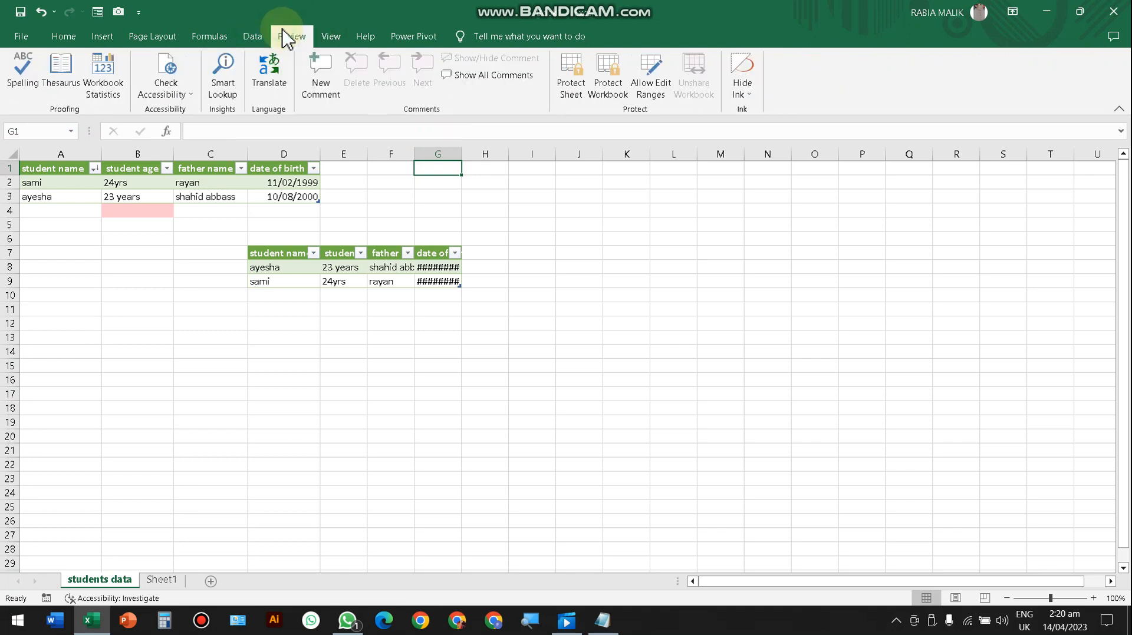
left_click(330, 38)
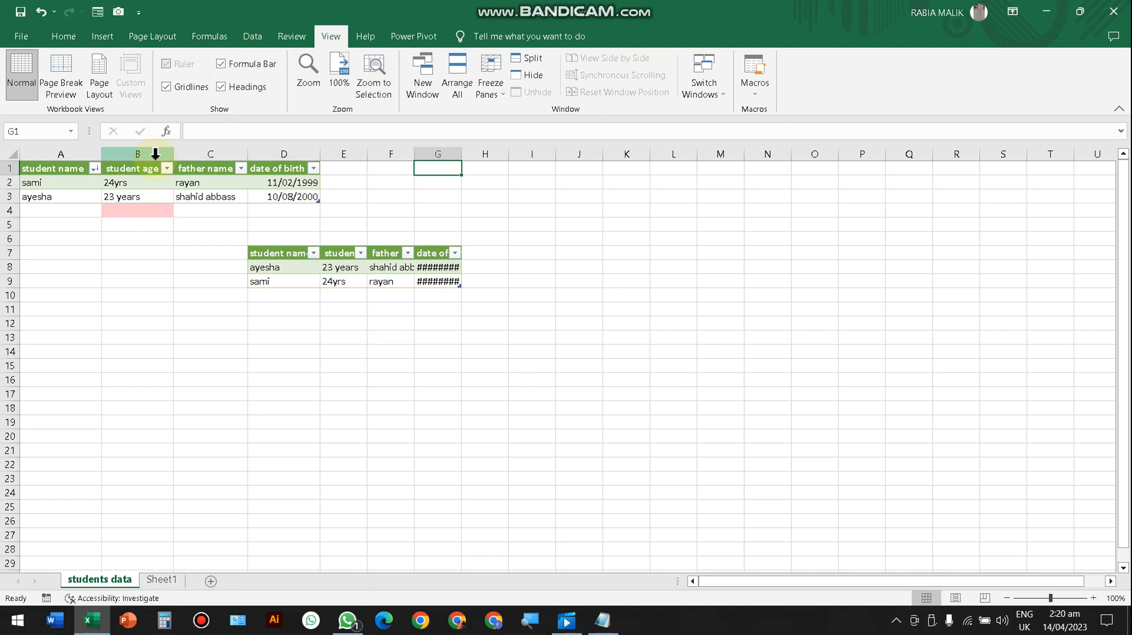
Examine the external data sources offered in the Power Pivot window, close that window and view the KPI commands
left_click(428, 38)
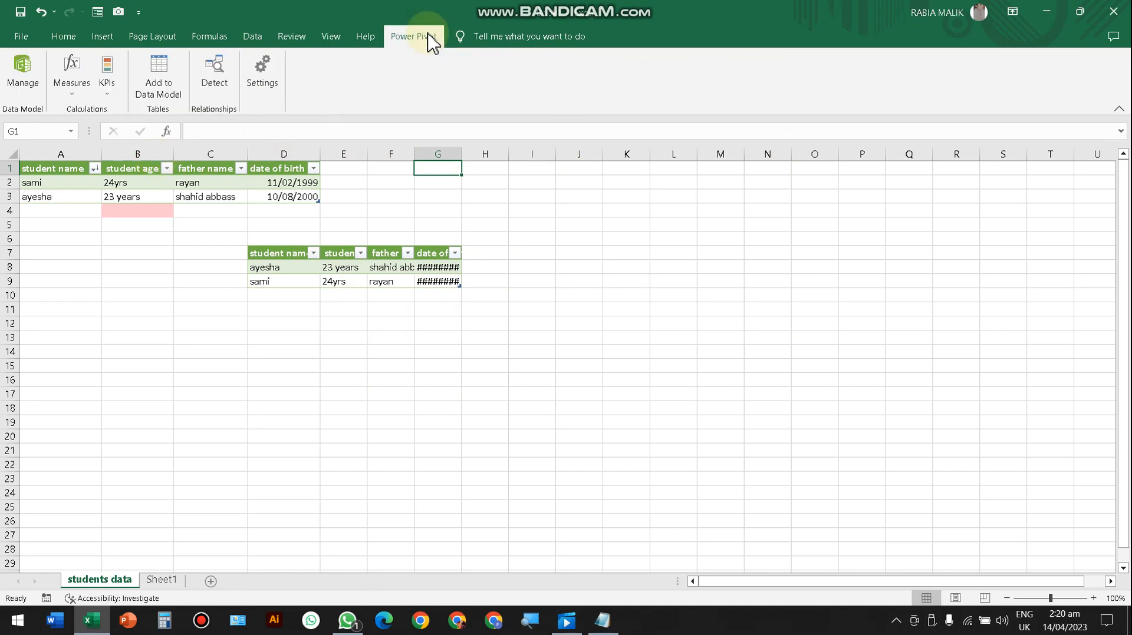
left_click(17, 98)
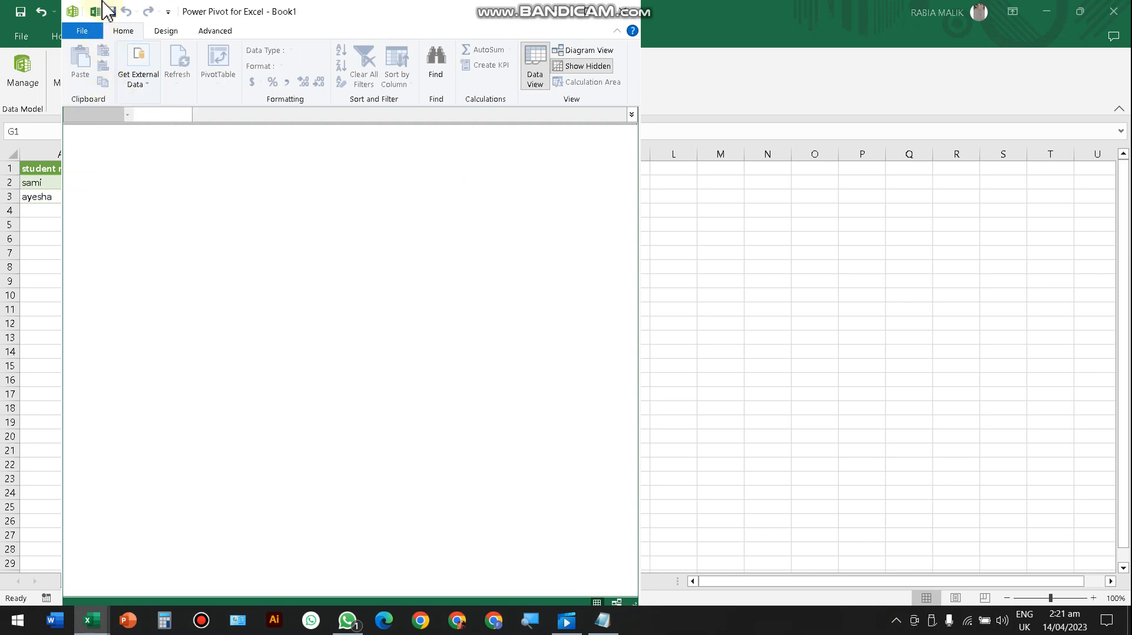
left_click_drag(341, 13, 765, 78)
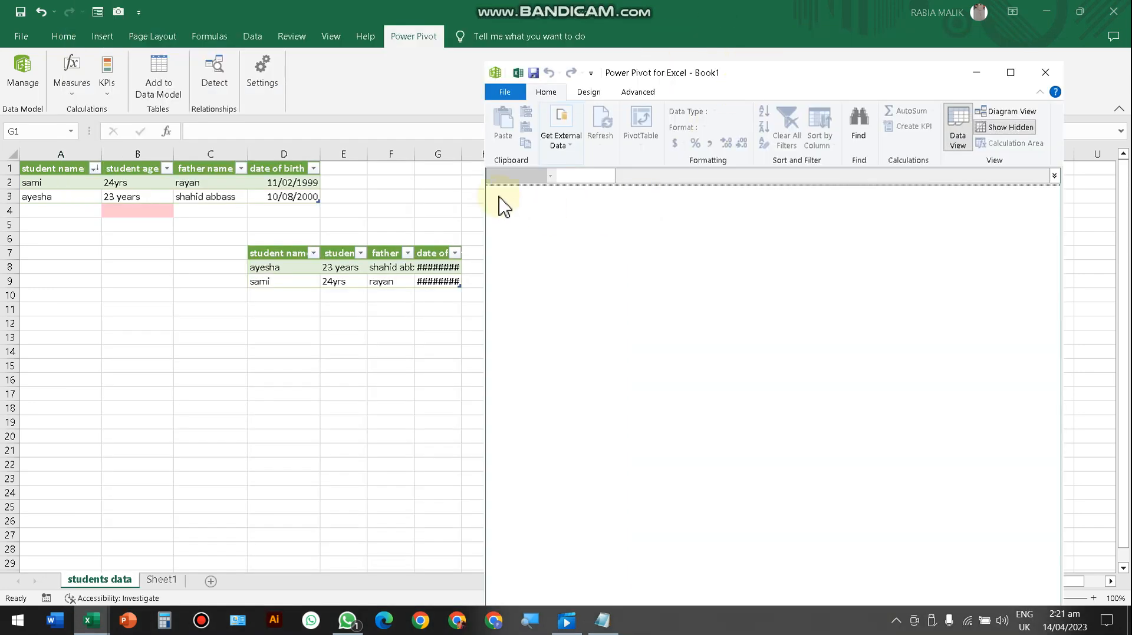
left_click(572, 148)
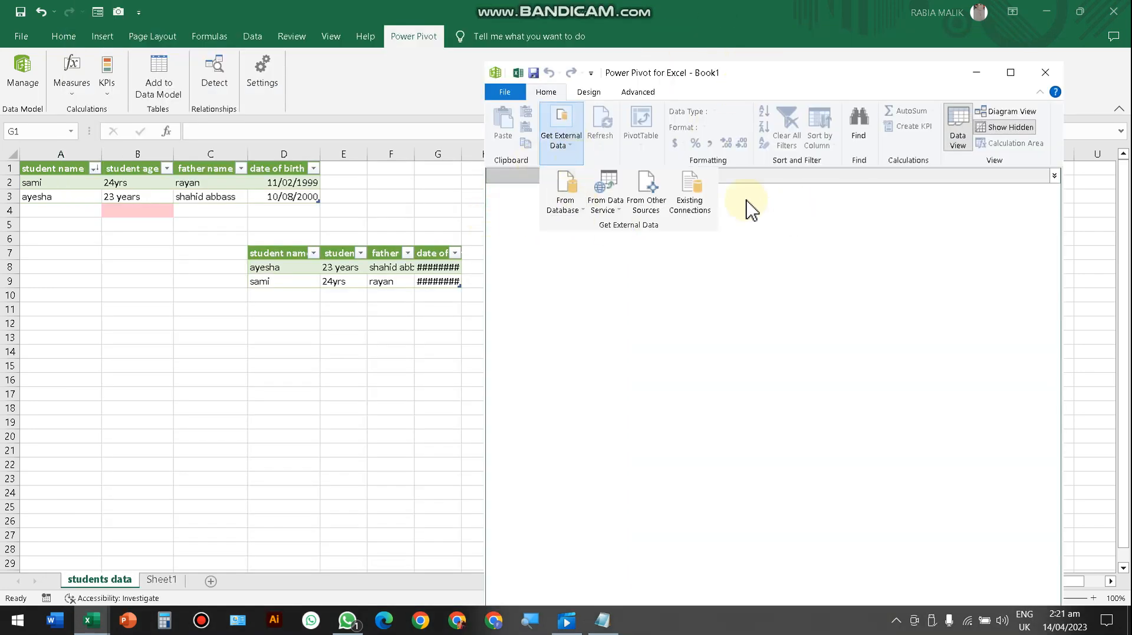
left_click(912, 272)
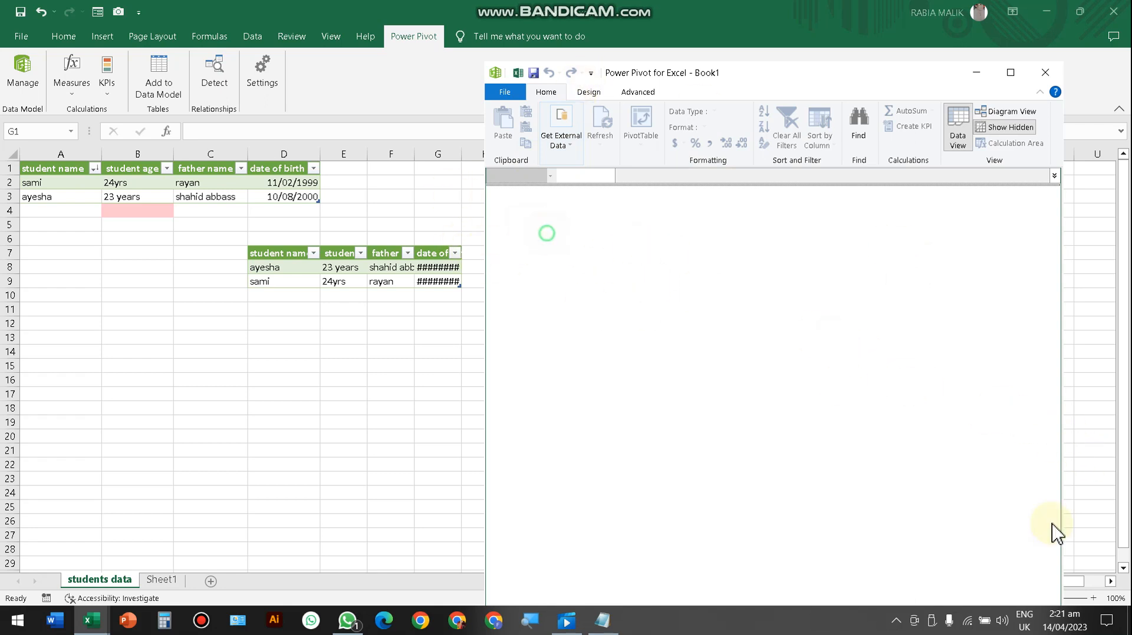
left_click(1045, 73)
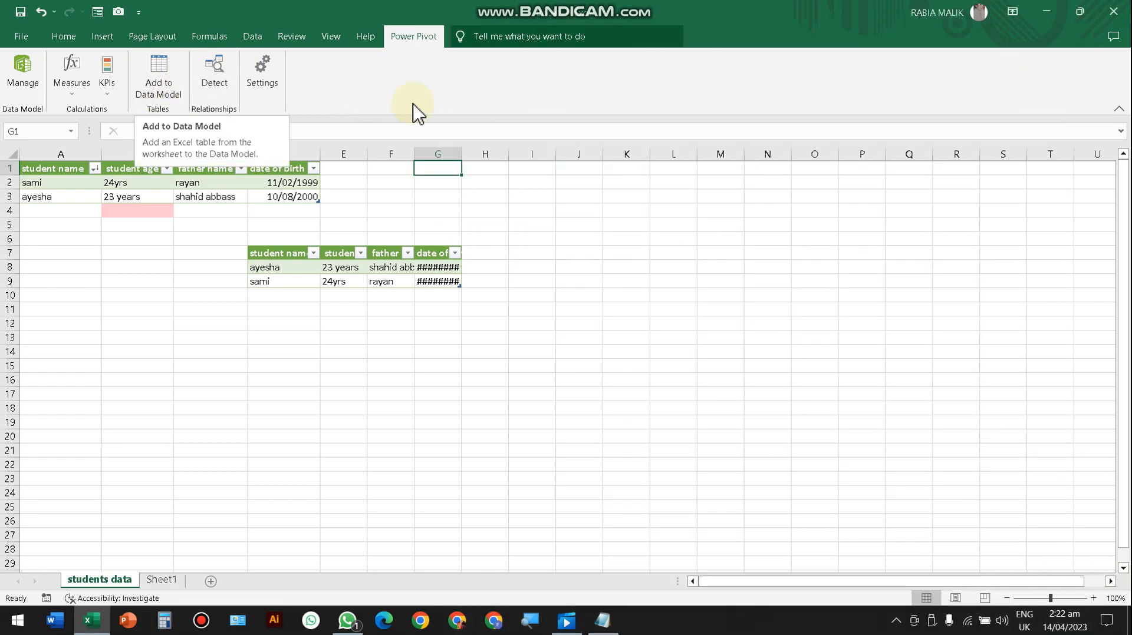
left_click(108, 94)
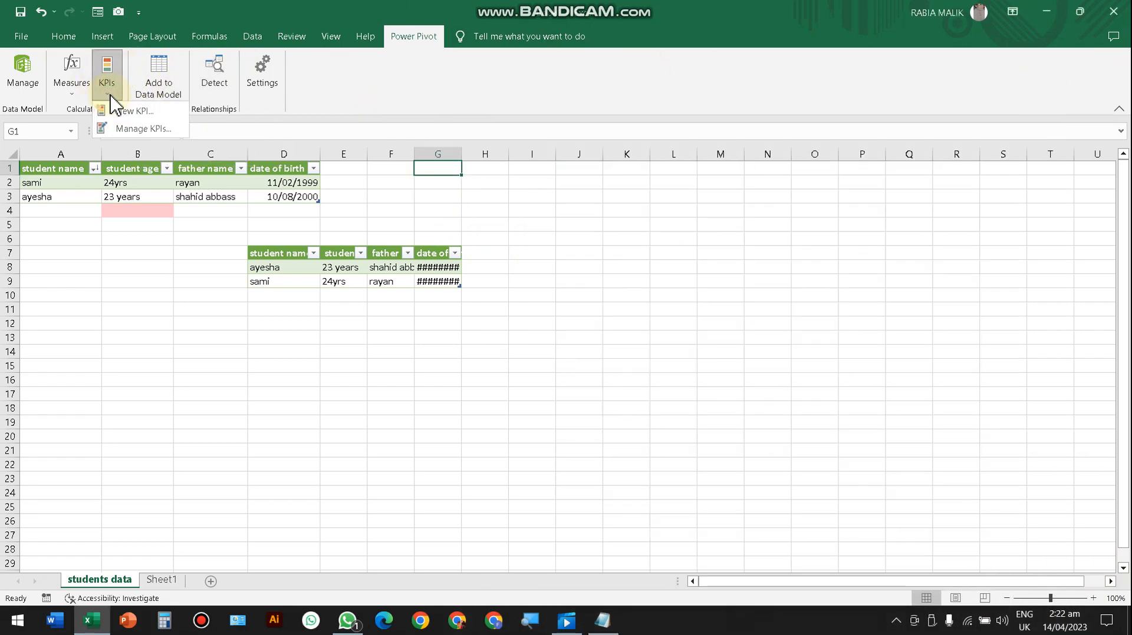
left_click(320, 113)
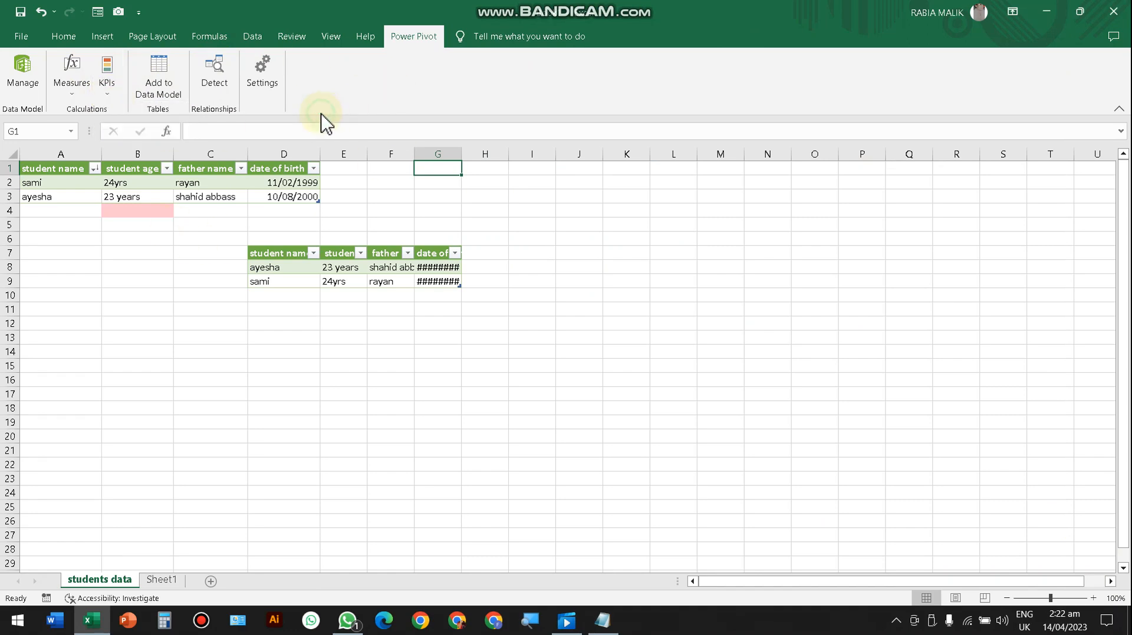
Export the students data sheet to the Desktop as a PDF named "excel pdf"
left_click(20, 39)
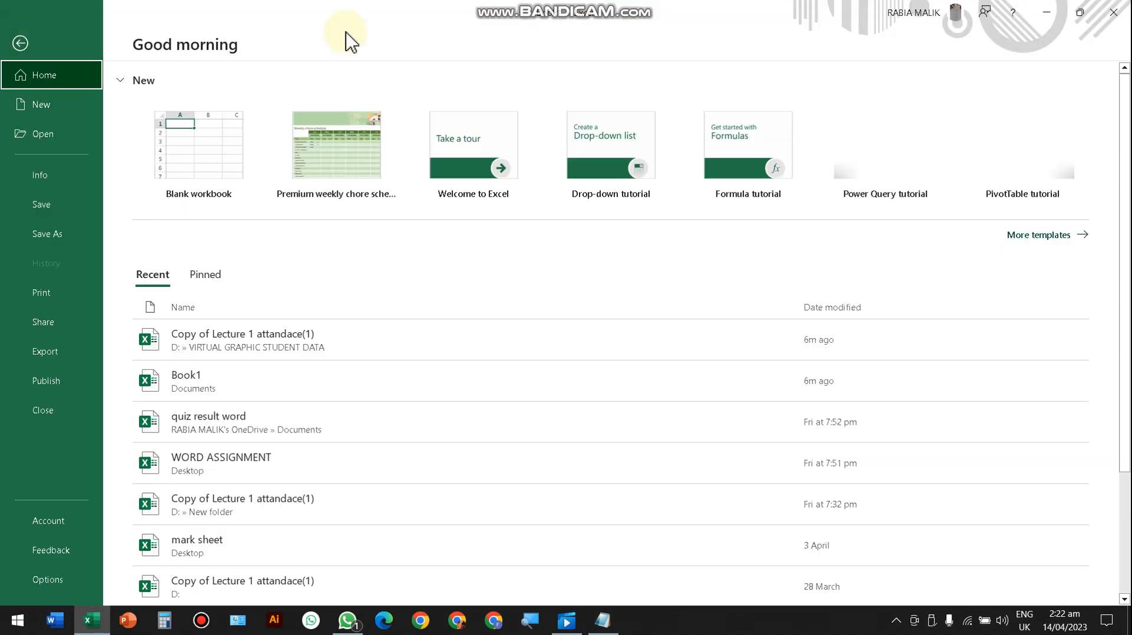
left_click(23, 34)
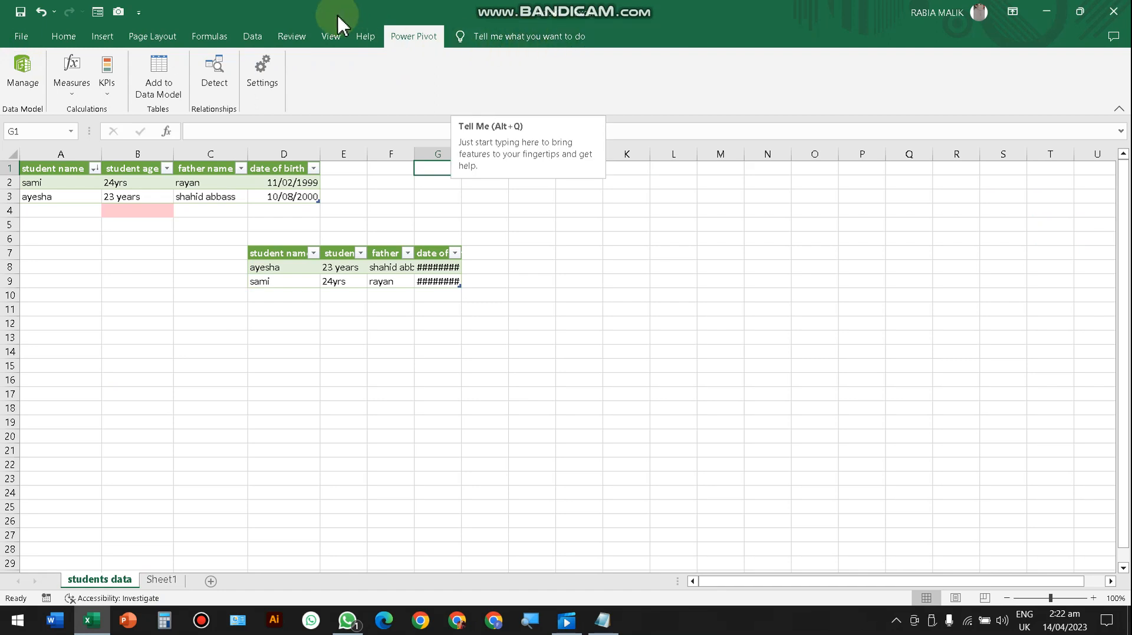
left_click(30, 43)
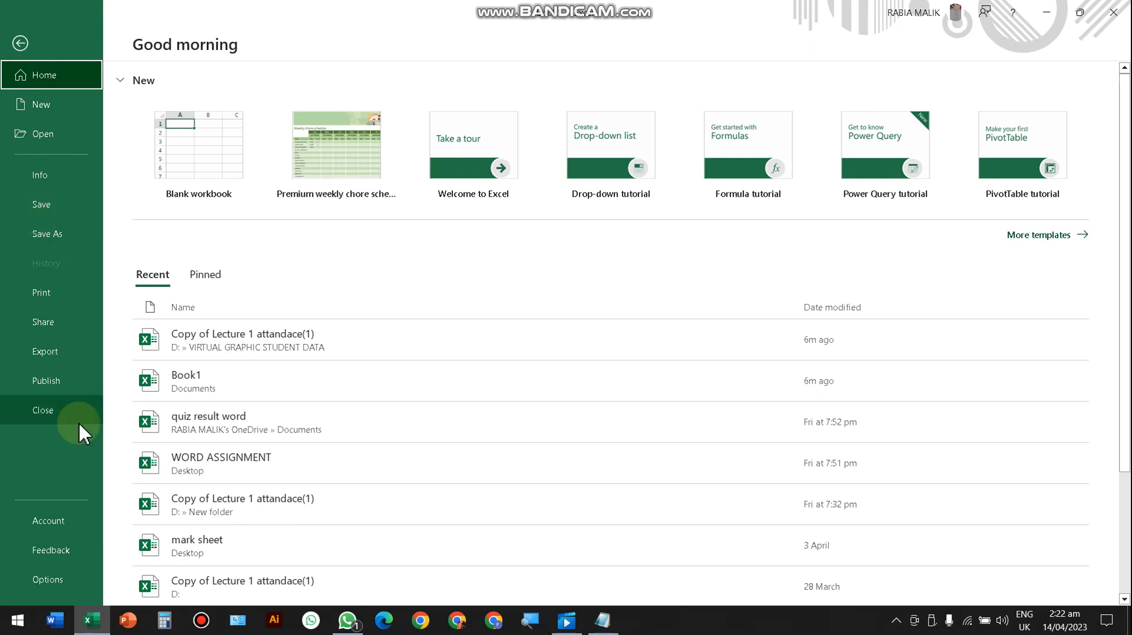
left_click(38, 352)
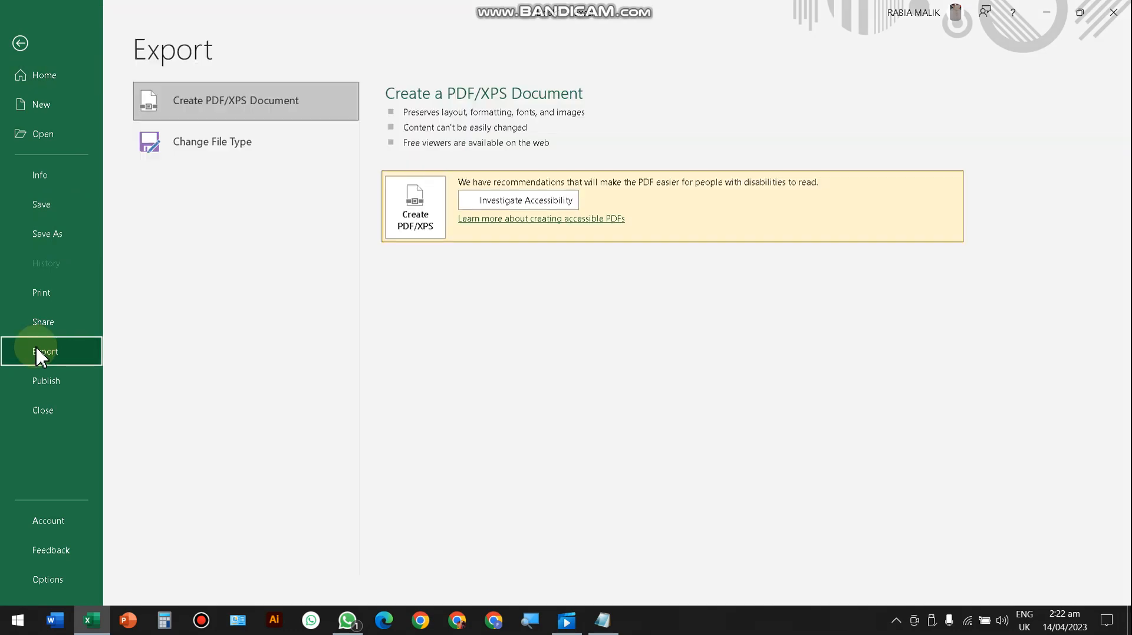
left_click(415, 212)
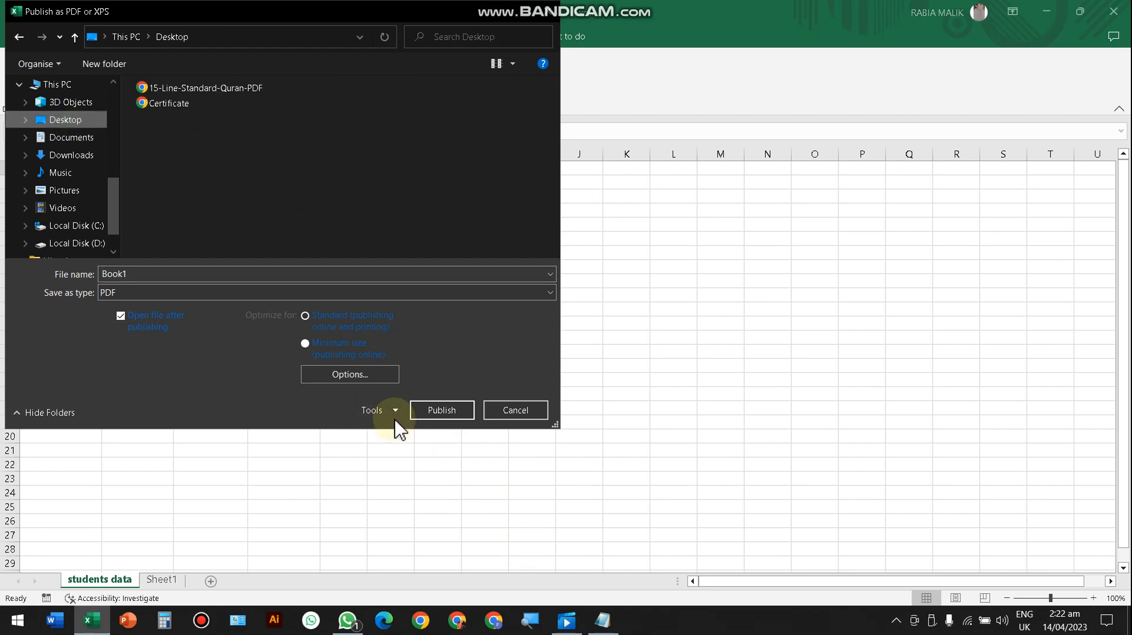
left_click(439, 413)
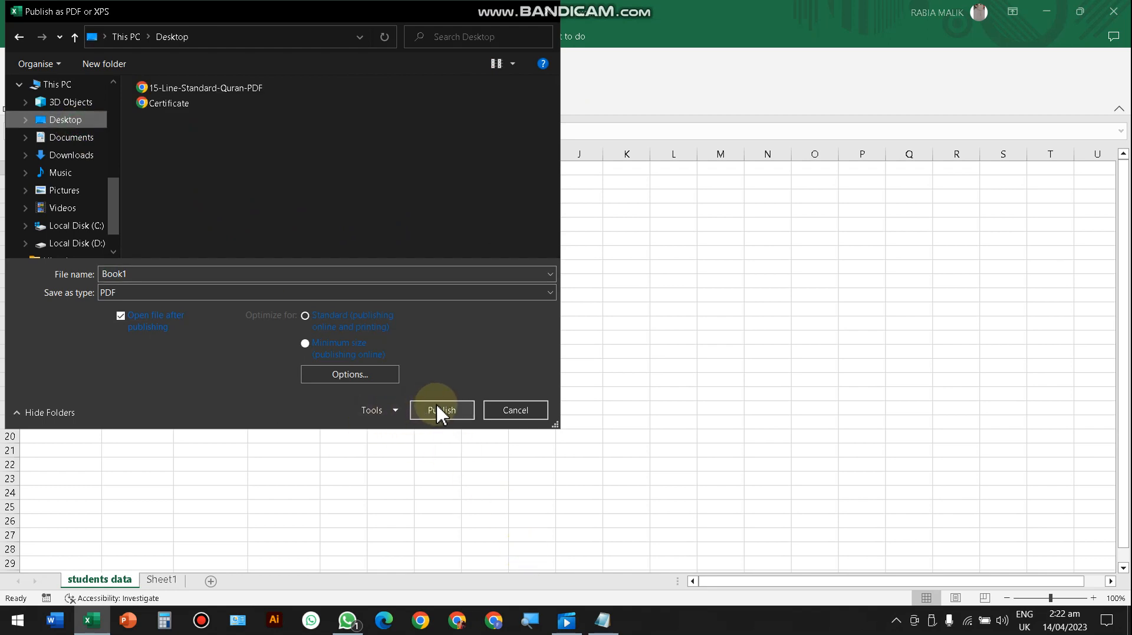
double_click(202, 275)
type("excel pdf")
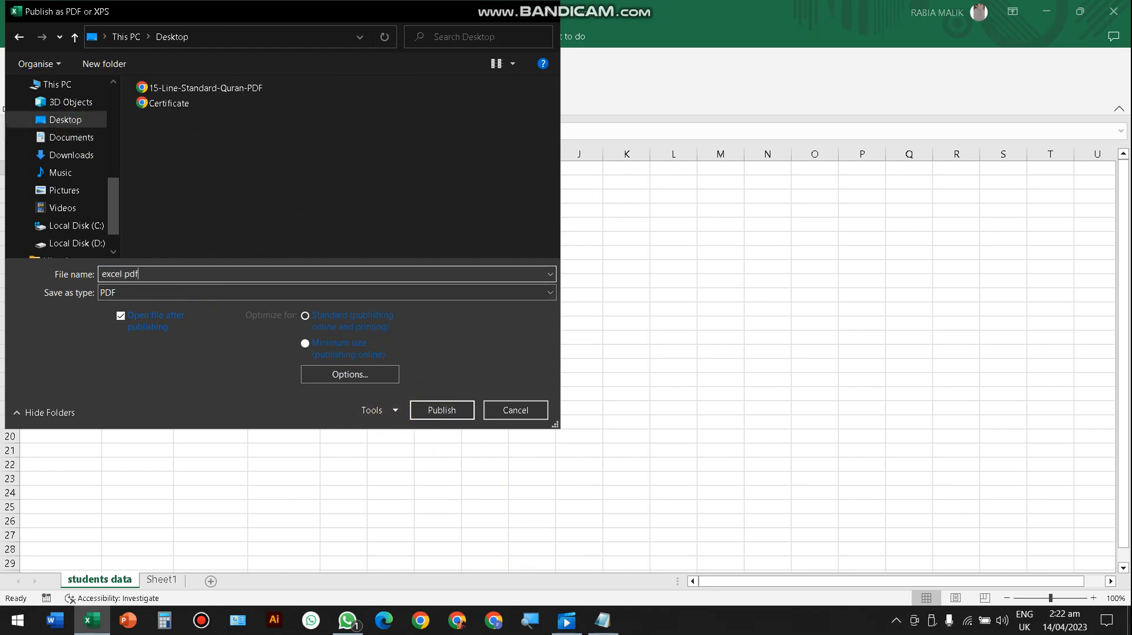
left_click(448, 412)
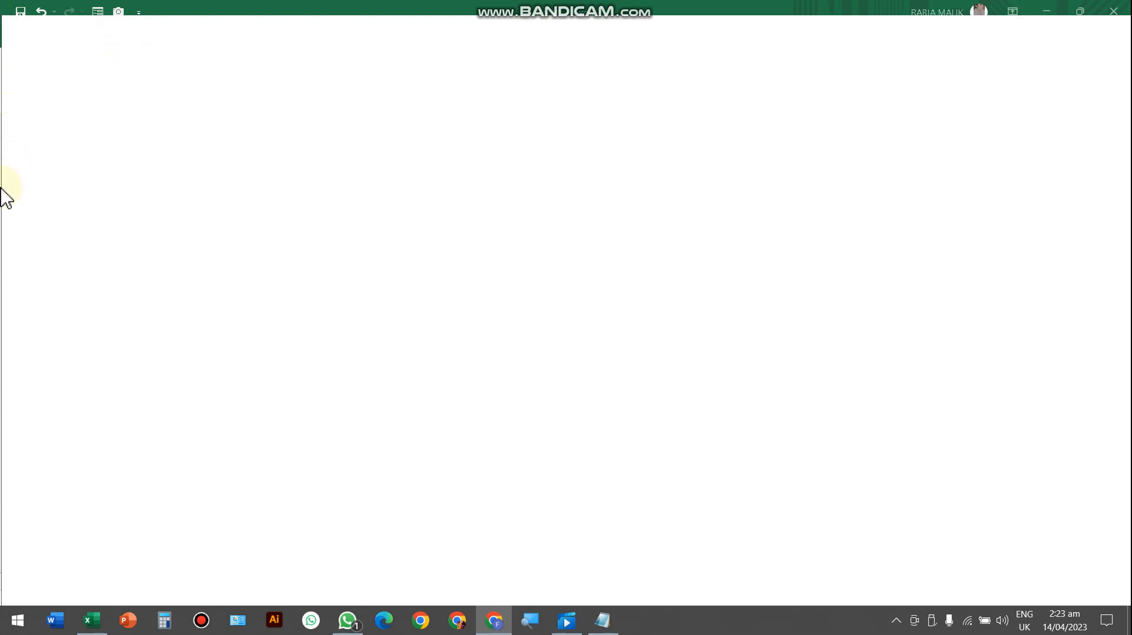
Switch to Chrome to view the exported PDF in a maximized window, and return to the Excel worksheet
left_click(495, 621)
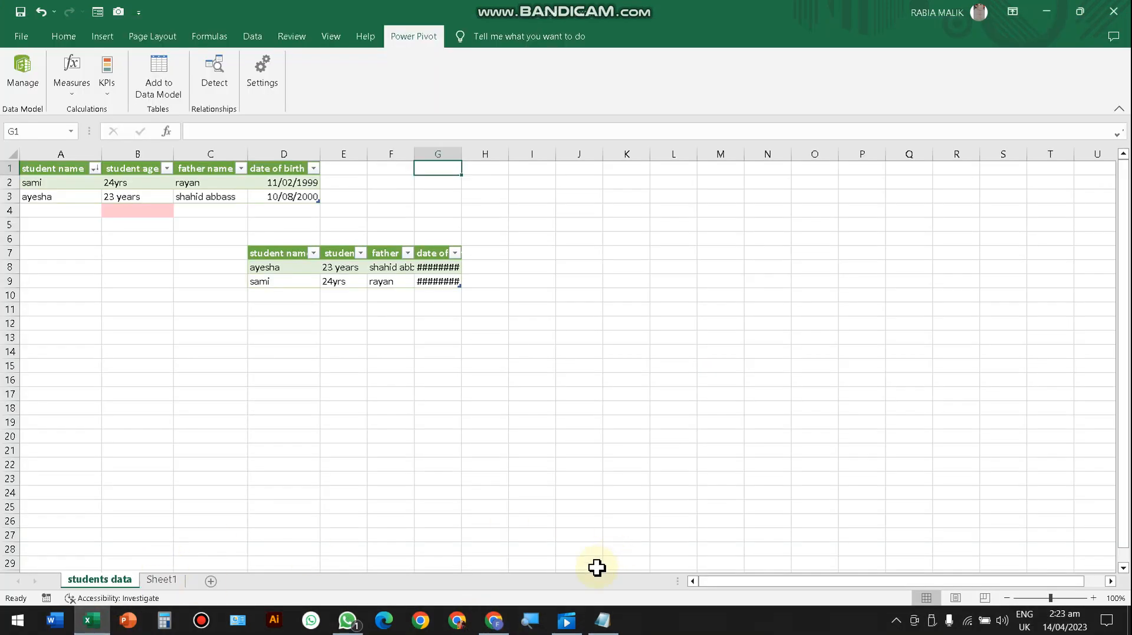
mouse_move(494, 620)
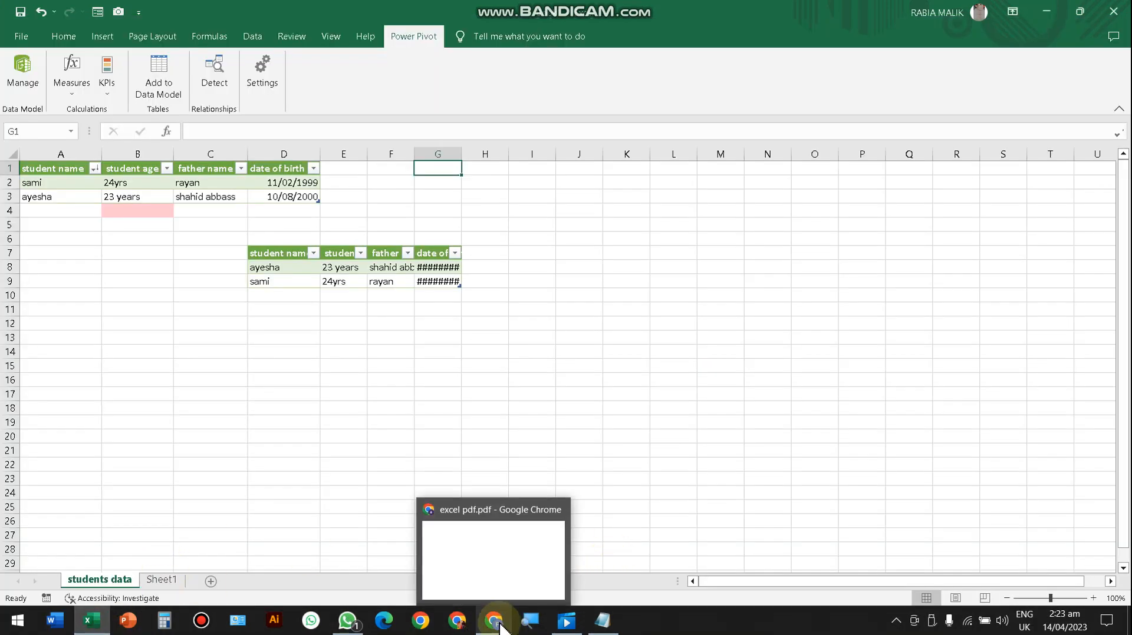
left_click(485, 560)
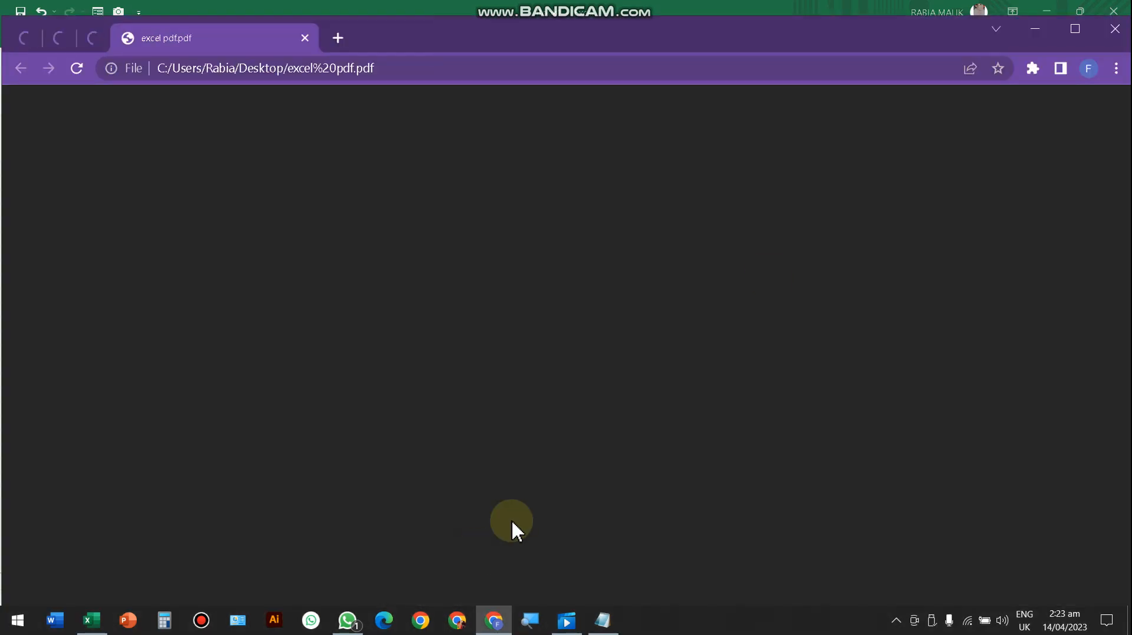
left_click(1081, 36)
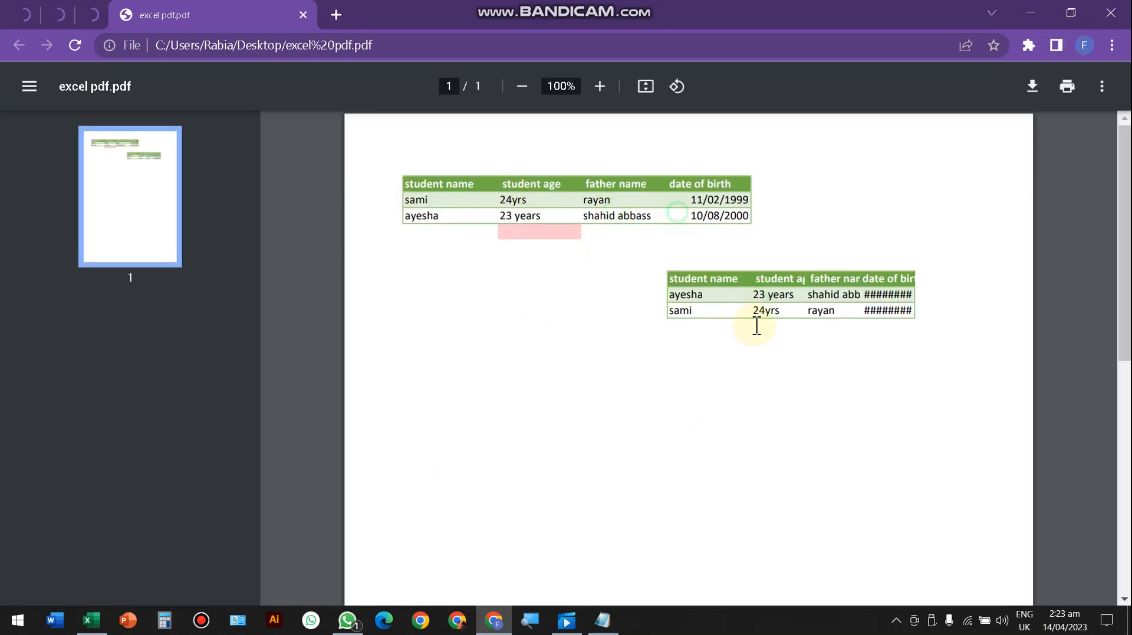
left_click(1033, 12)
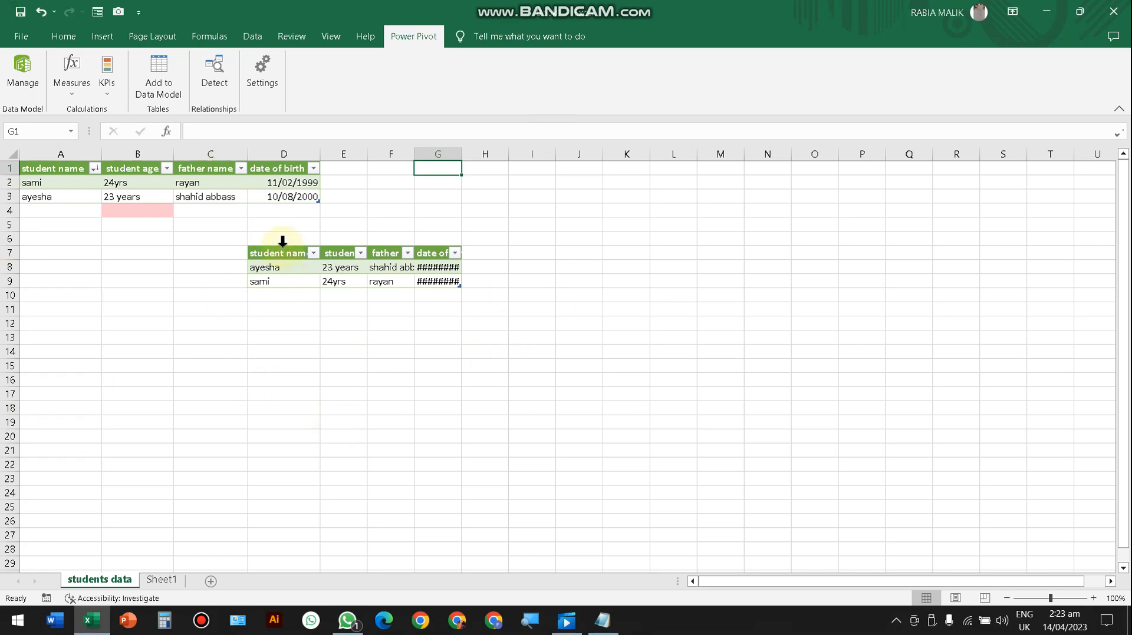
Select cell A2 and view the save locations offered for the workbook without saving it
left_click(56, 221)
left_click(27, 198)
left_click(40, 183)
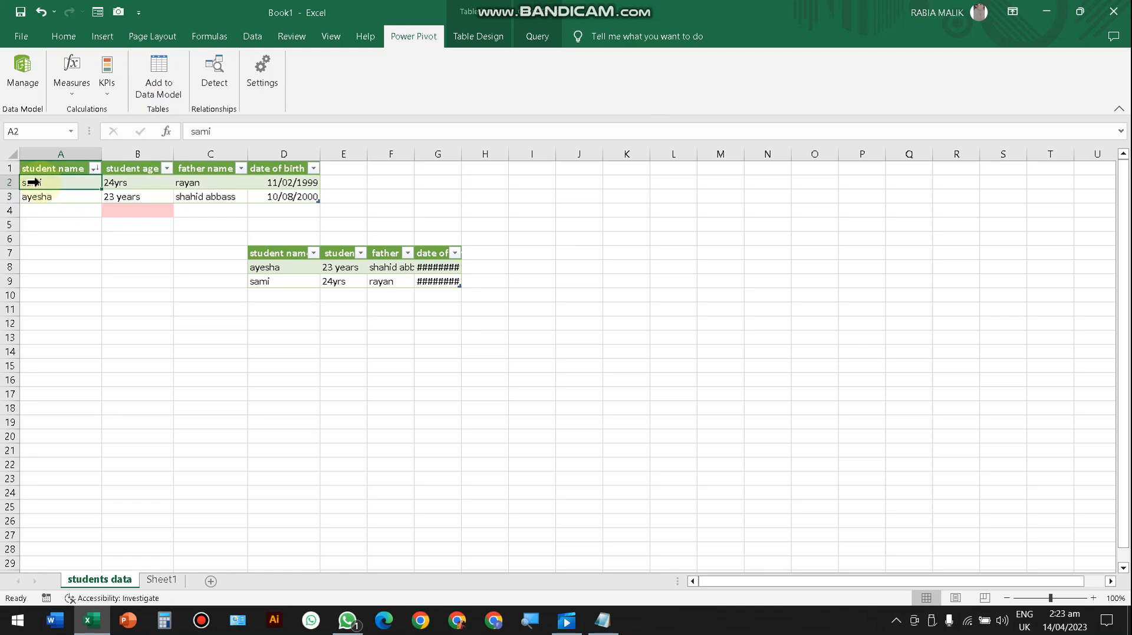
left_click(22, 36)
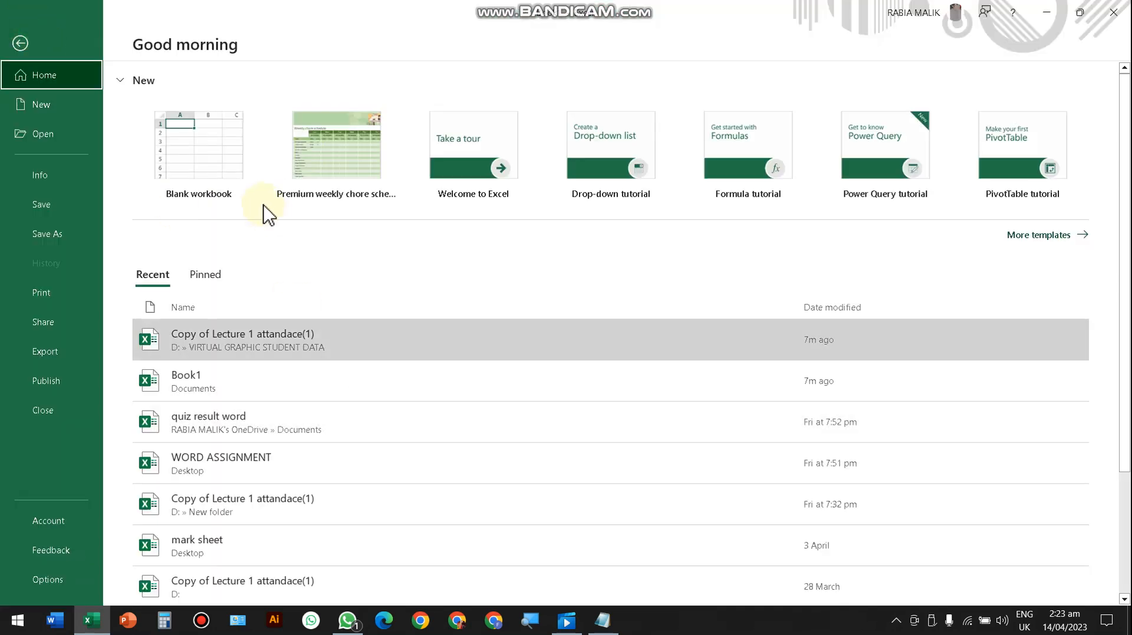
left_click(53, 211)
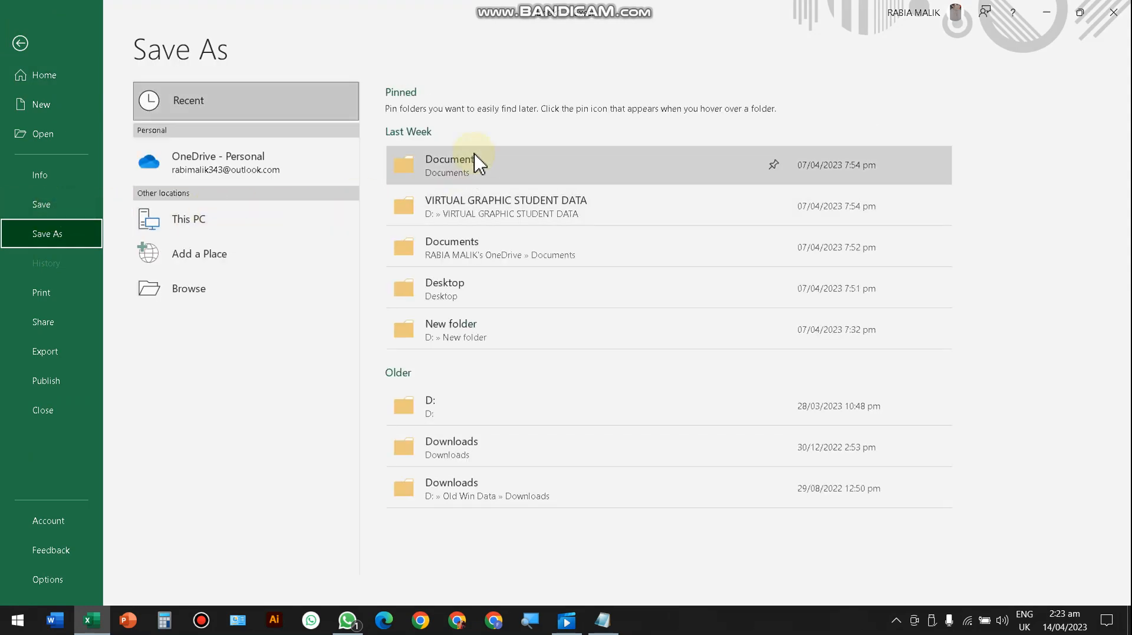
left_click(46, 208)
left_click(48, 234)
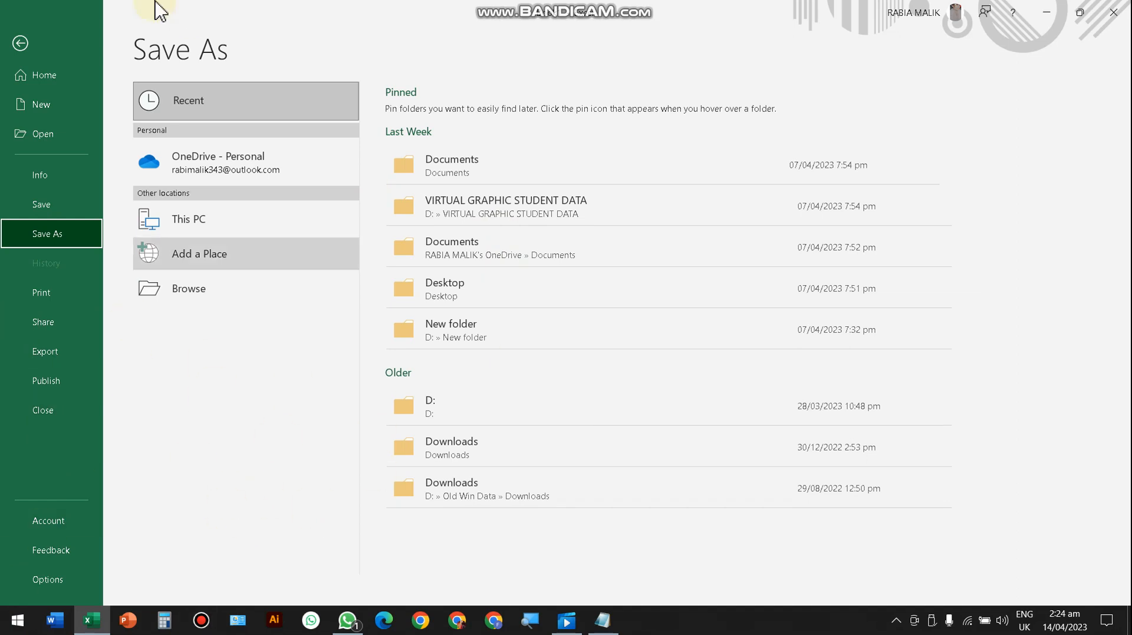
left_click(15, 44)
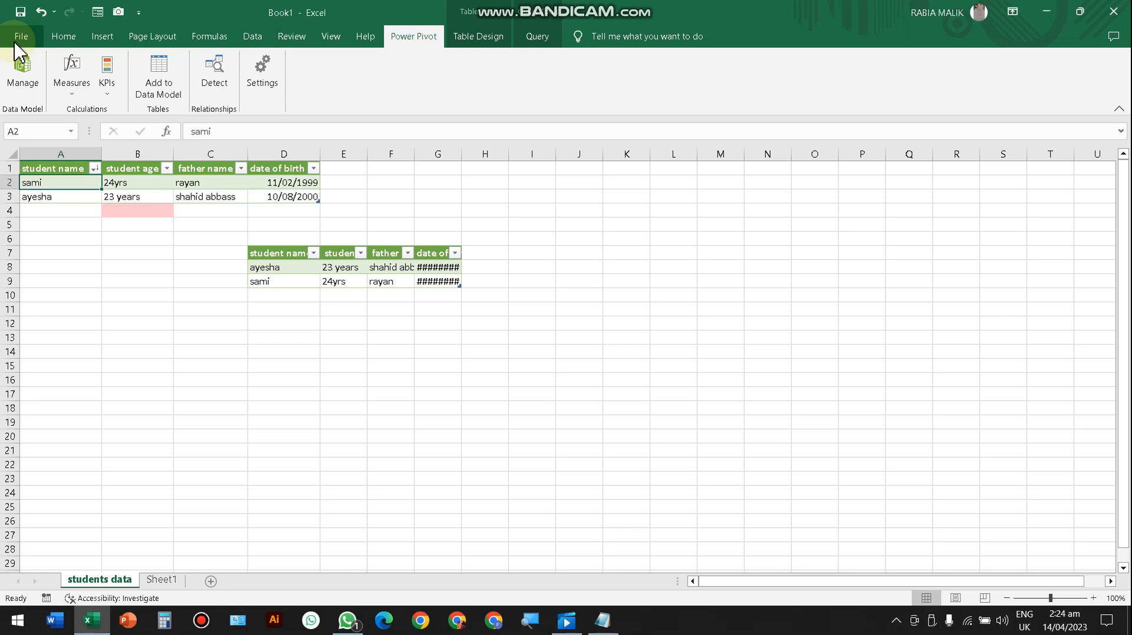
left_click(20, 38)
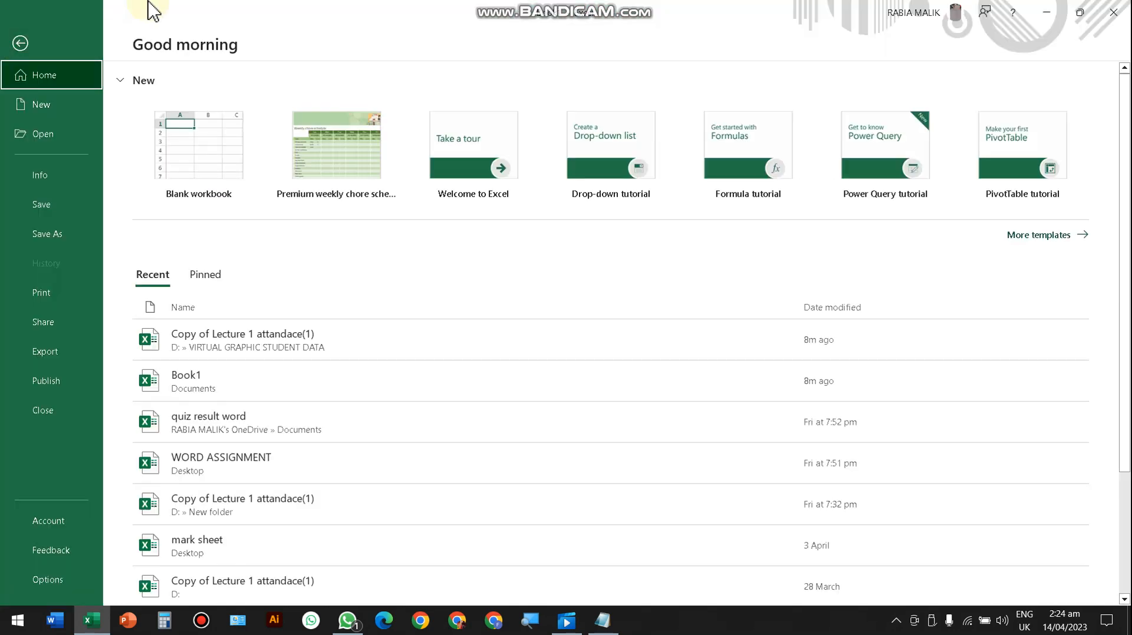